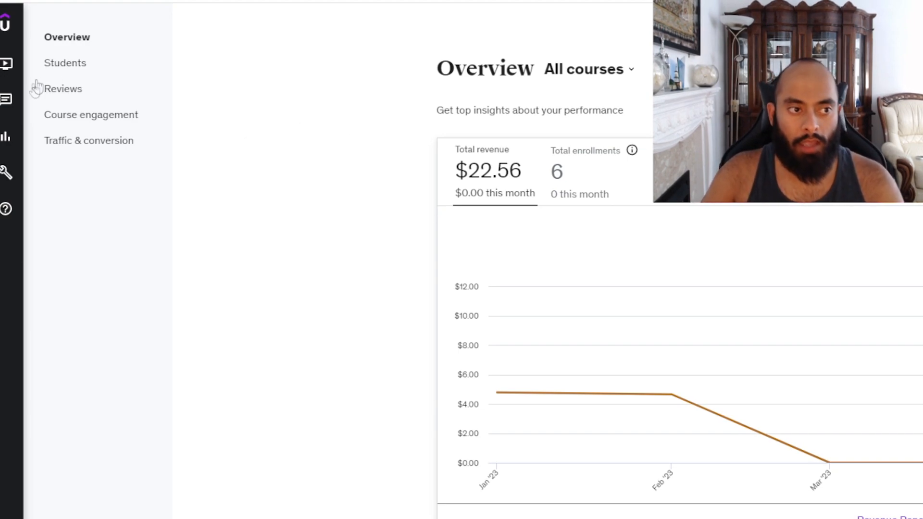
Step: Open the draft course "Mastering the TOEFL: A Comprehensive Multiple Choice Test" from the courses list and review its intended learners answers
mouse_move(22, 89)
click(51, 68)
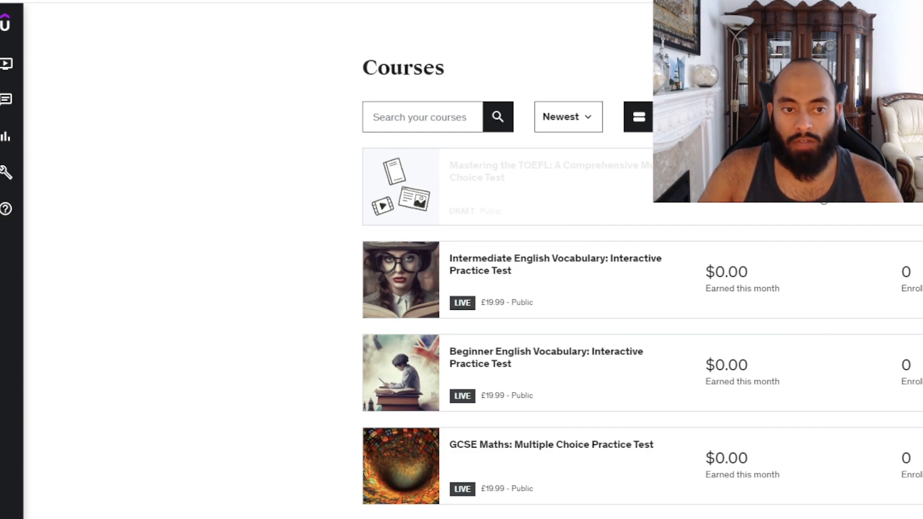
click(823, 204)
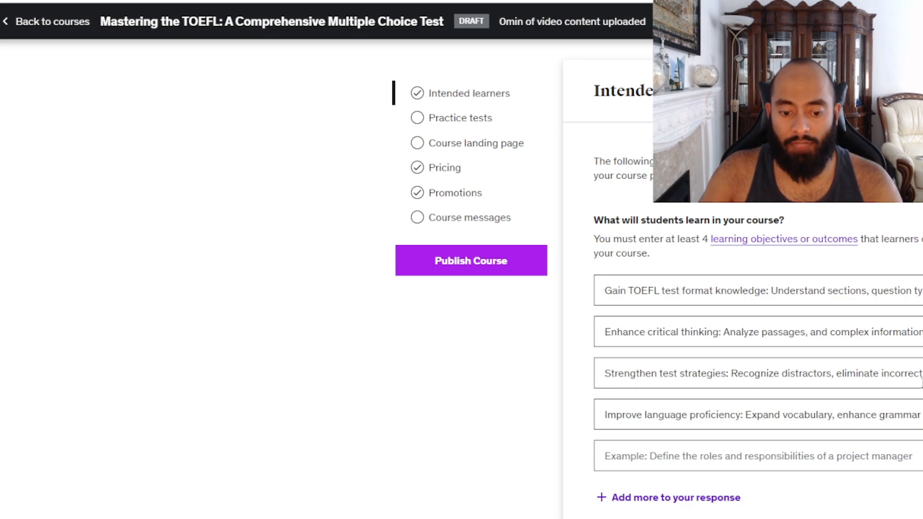
scroll(758, 336, down, 3)
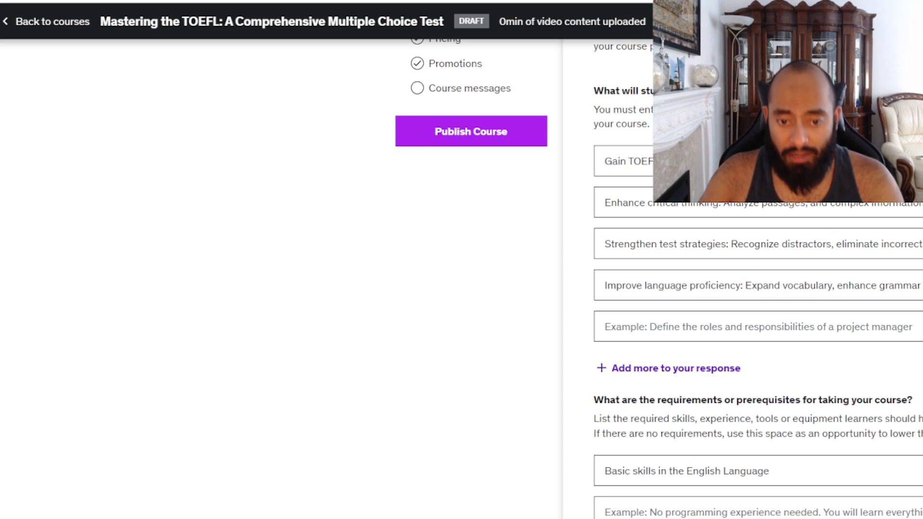
scroll(758, 336, up, 3)
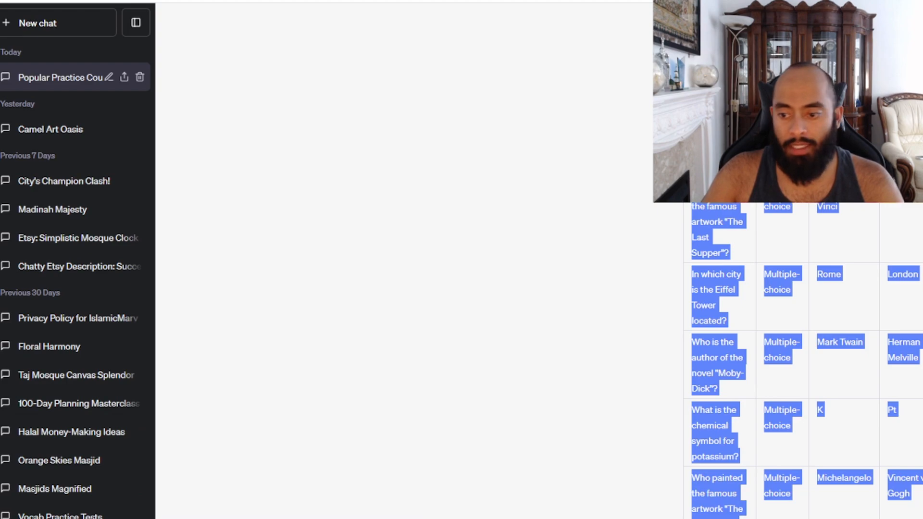
Step: Switch to ChatGPT and look back through the practice course chat to the list of widely known multiple choice exams
click(788, 361)
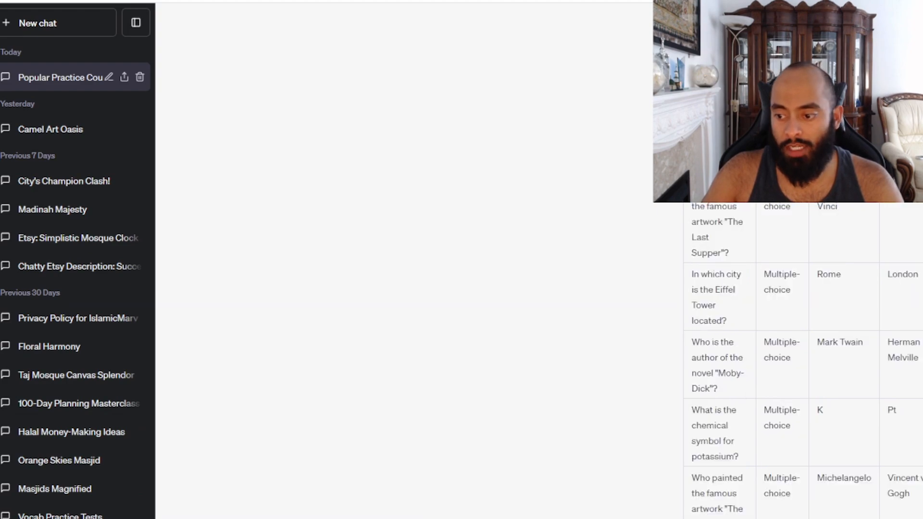
scroll(788, 361, up, 15)
scroll(788, 360, down, 20)
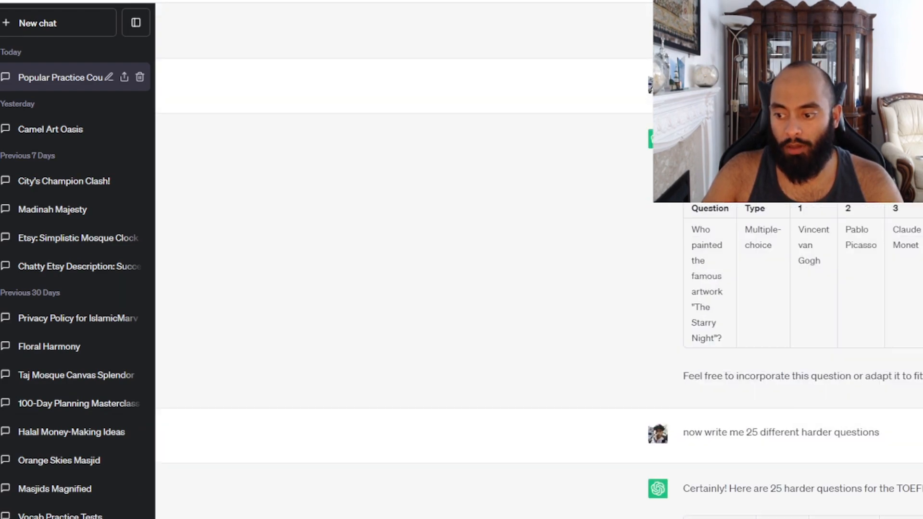
scroll(788, 360, up, 20)
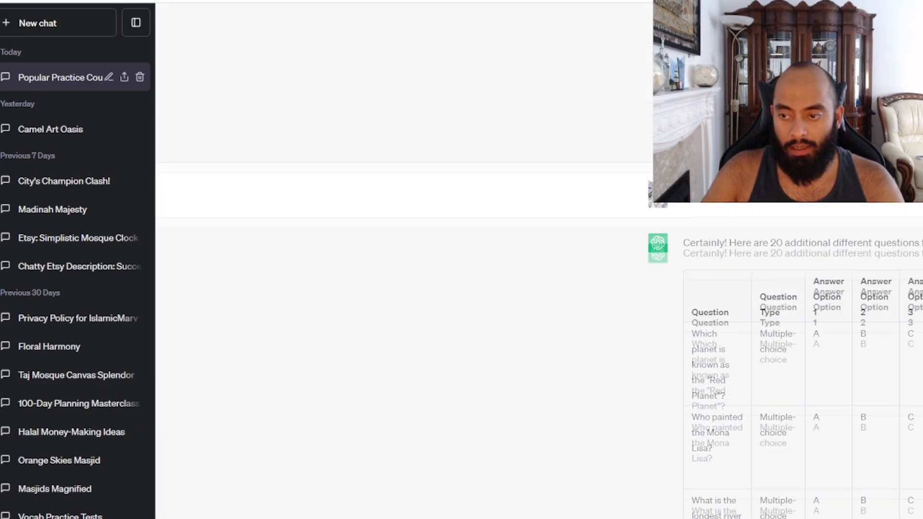
scroll(788, 361, up, 15)
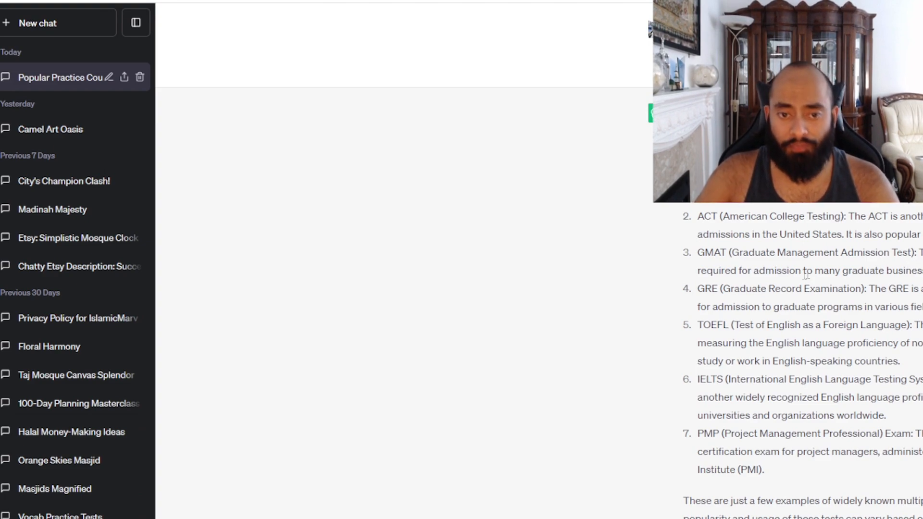
drag(782, 467, 697, 216)
click(801, 220)
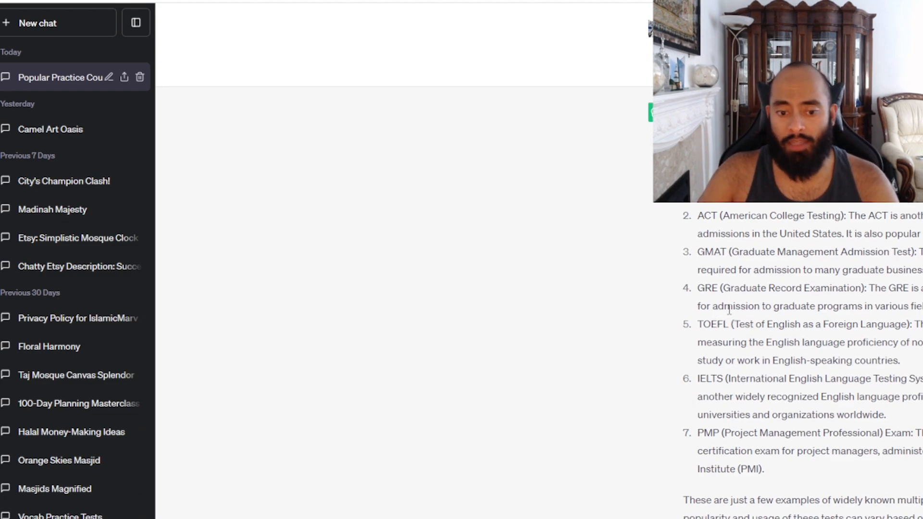
Step: Examine the chat's TOEFL course title and four learning objectives, comparing them with the intended learners answers in Udemy
scroll(728, 310, down, 8)
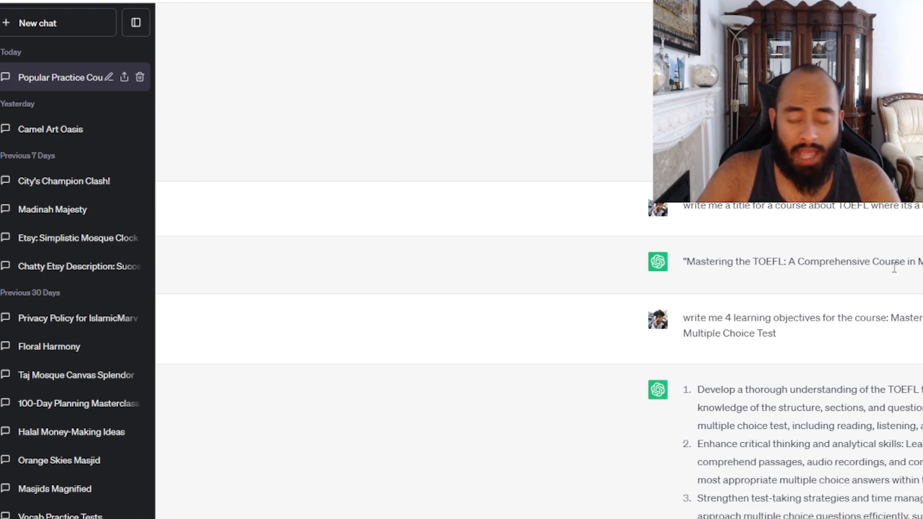
scroll(893, 268, down, 3)
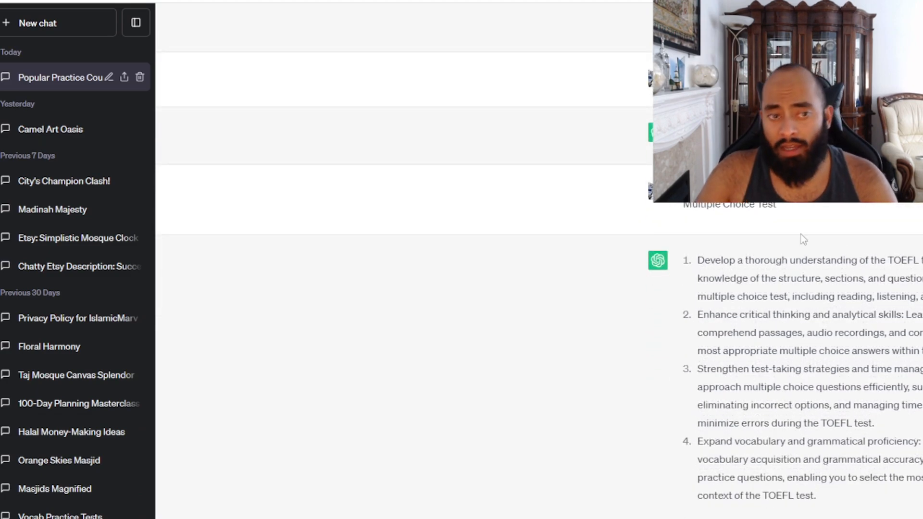
click(817, 1)
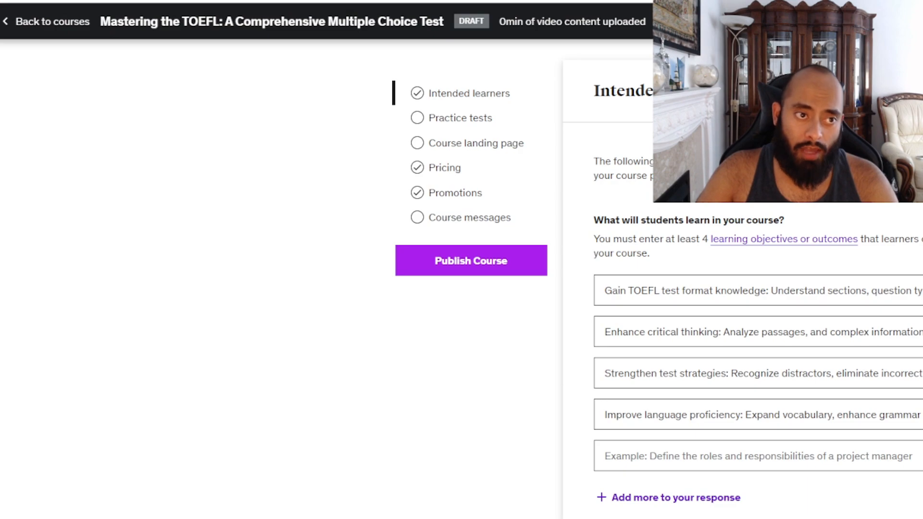
click(721, 1)
scroll(828, 353, down, 3)
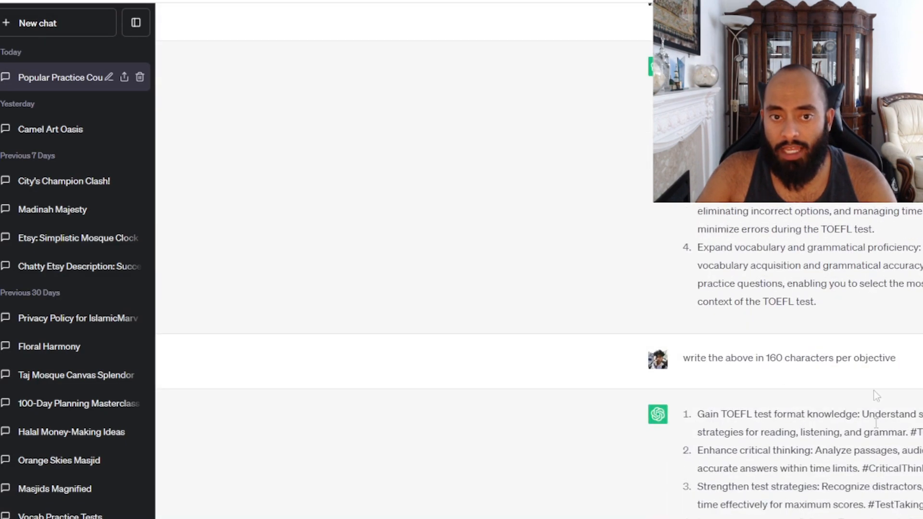
scroll(873, 390, up, 1)
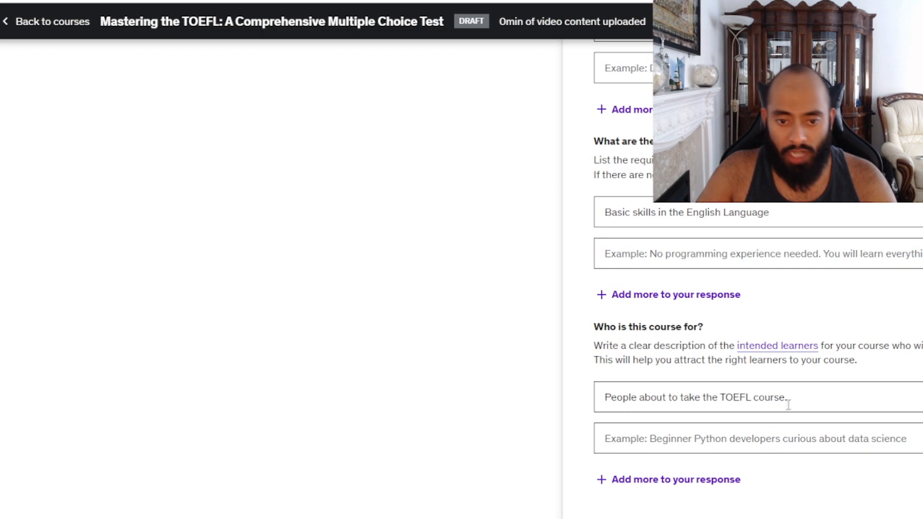
Step: Replace the word "course" with "English test" in the answer describing who the course is for
drag(785, 400, 754, 400)
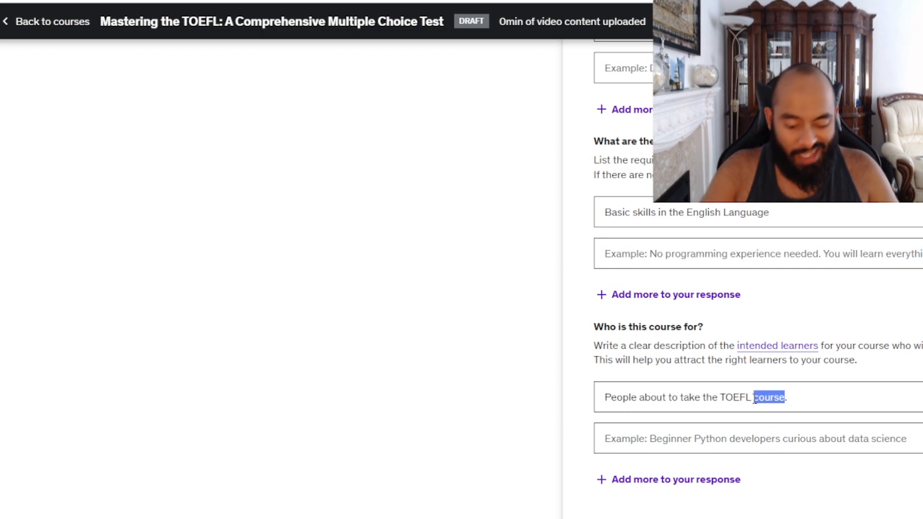
text(English test)
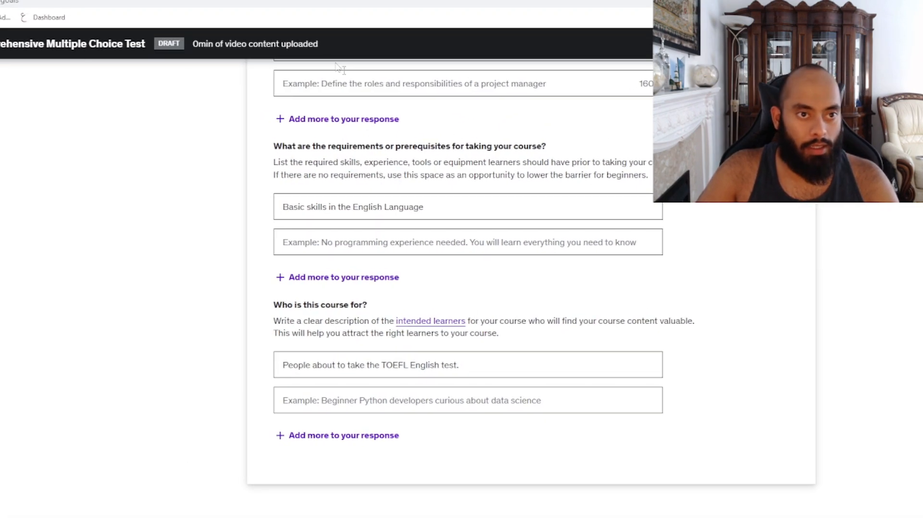
Step: Switch to ChatGPT and review the 160-character learning objectives and the course subtitle in the chat
key(ctrl+Tab)
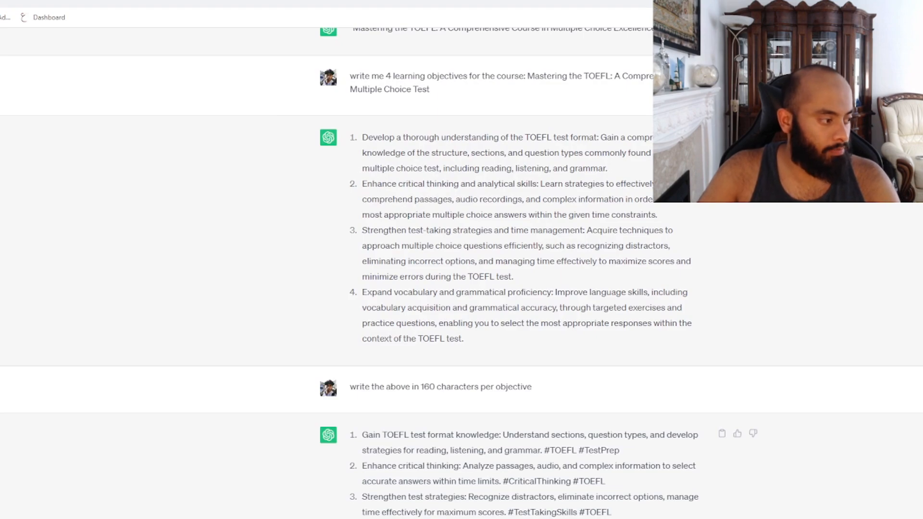
scroll(423, 395, down, 3)
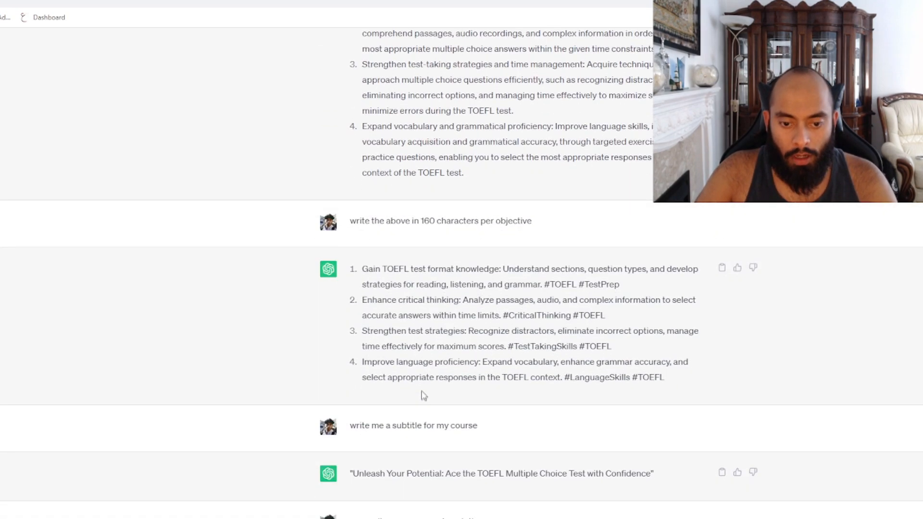
scroll(425, 396, down, 1)
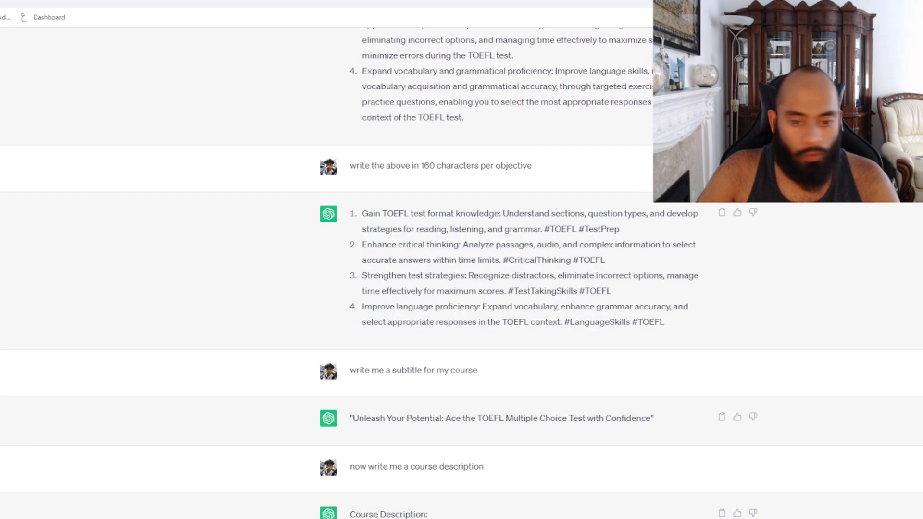
Step: Return to the Udemy course, examine the currency and price tier options on its Pricing page, and open the Promotions page
key(ctrl+shift+Tab)
scroll(443, 402, up, 6)
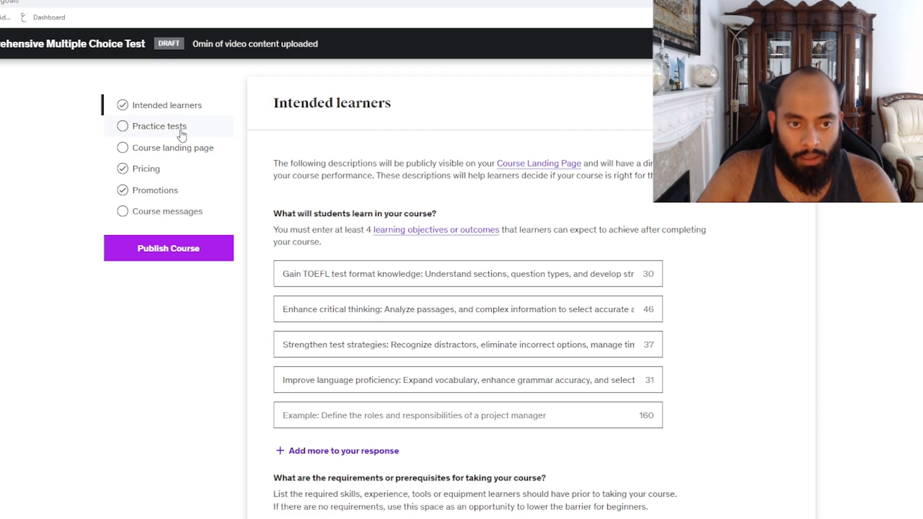
click(171, 176)
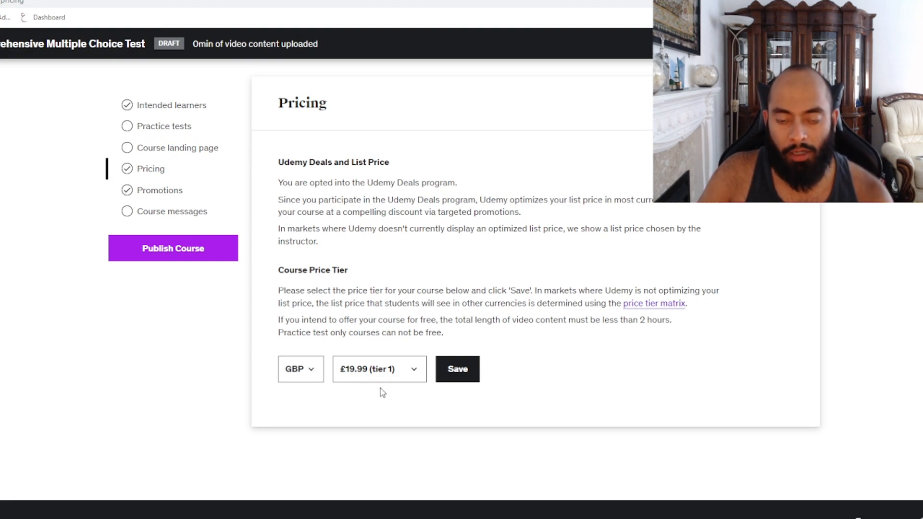
click(313, 379)
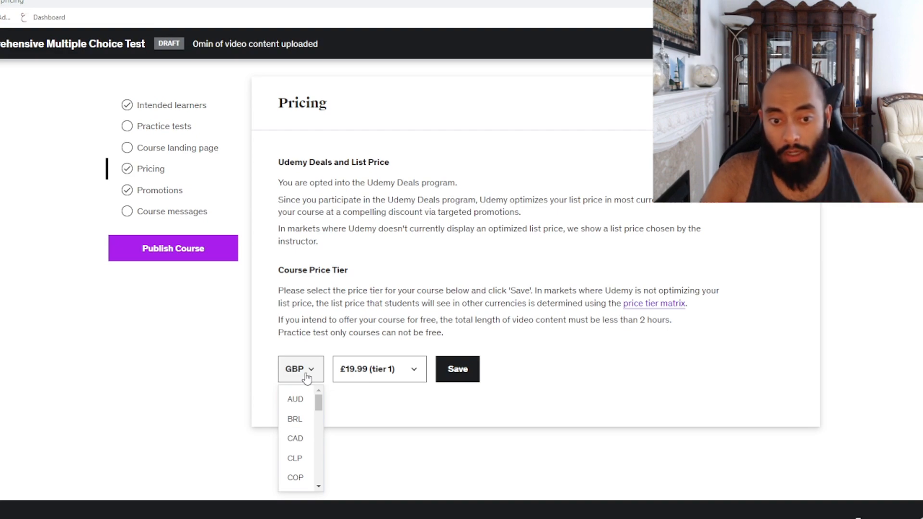
click(366, 371)
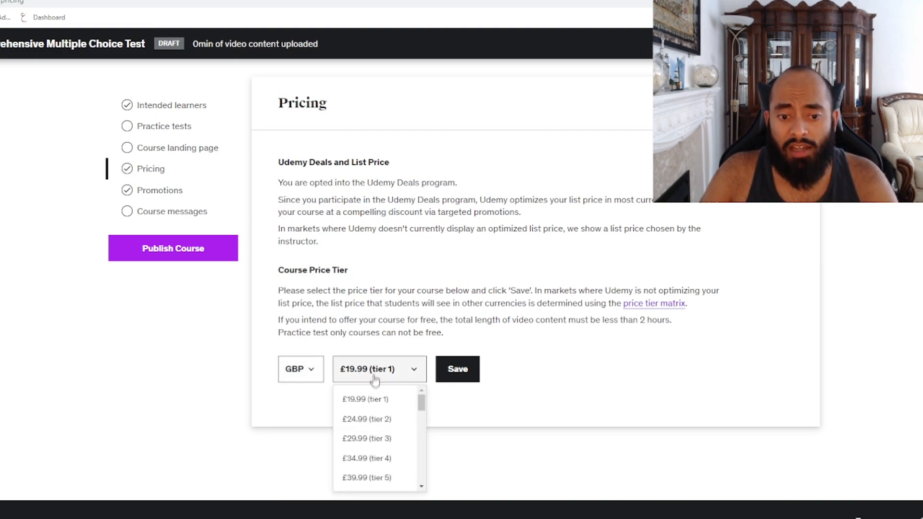
scroll(372, 406, down, 5)
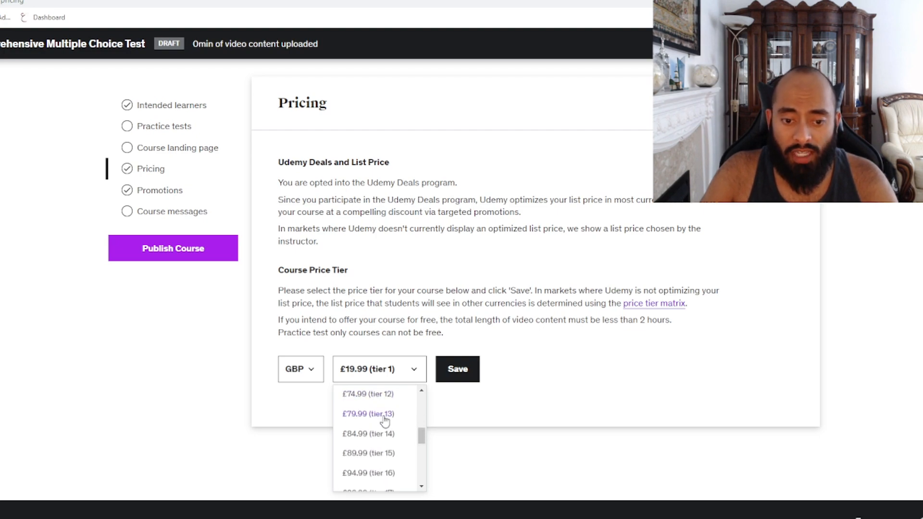
scroll(383, 419, down, 6)
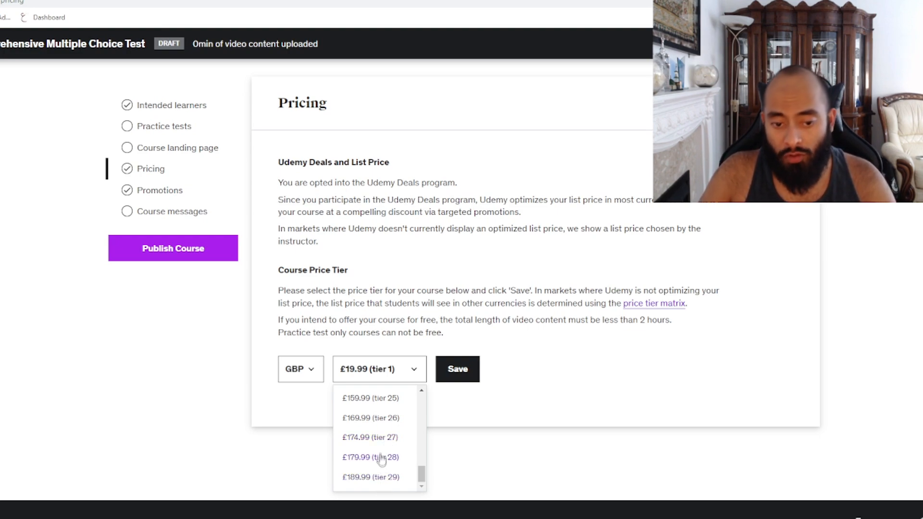
scroll(381, 456, up, 7)
scroll(381, 454, up, 3)
click(488, 423)
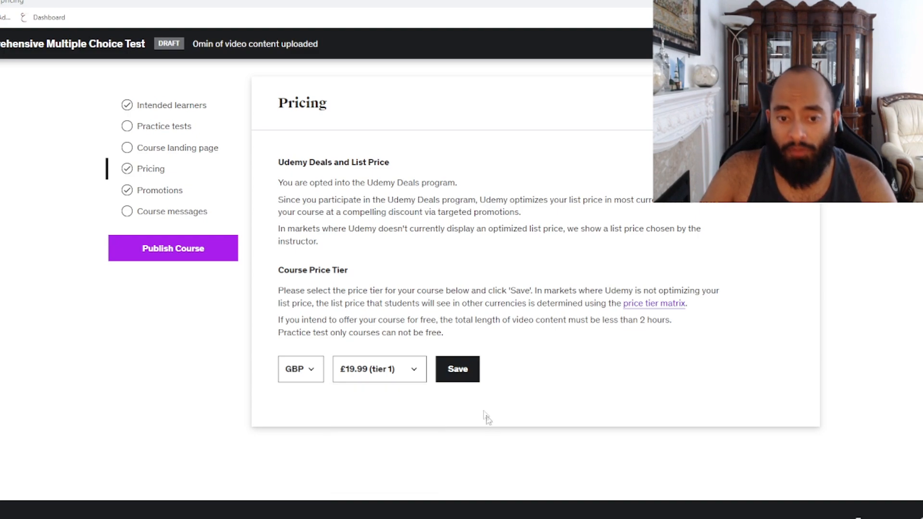
click(172, 195)
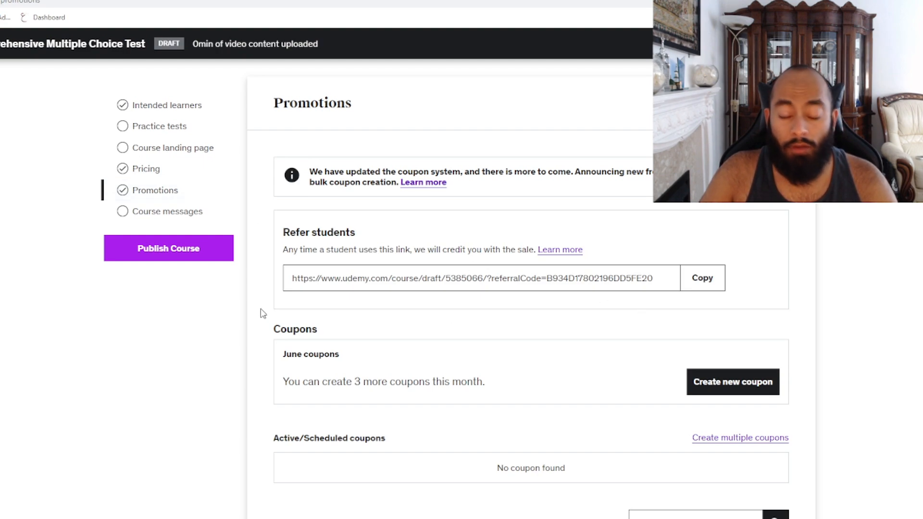
Step: Review the course landing page's title, subtitle, description, basic info, topics and course image section
click(160, 149)
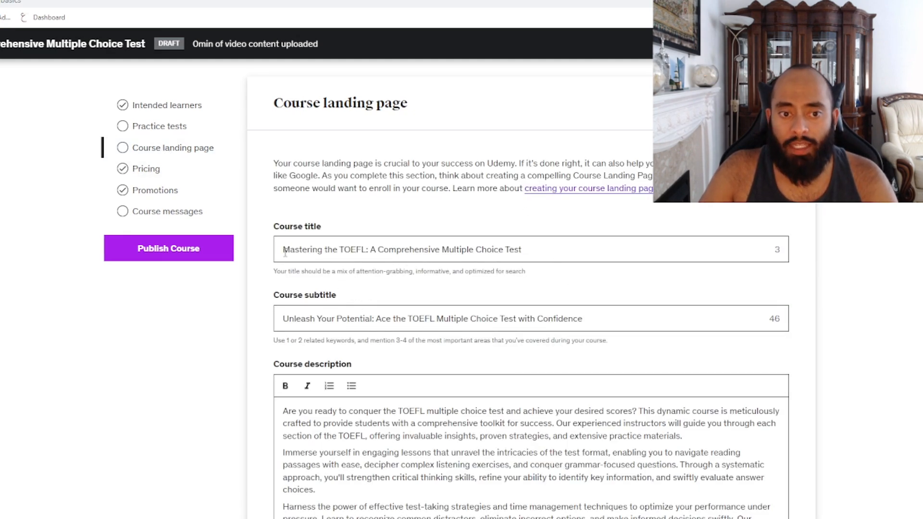
drag(284, 251, 435, 250)
click(436, 249)
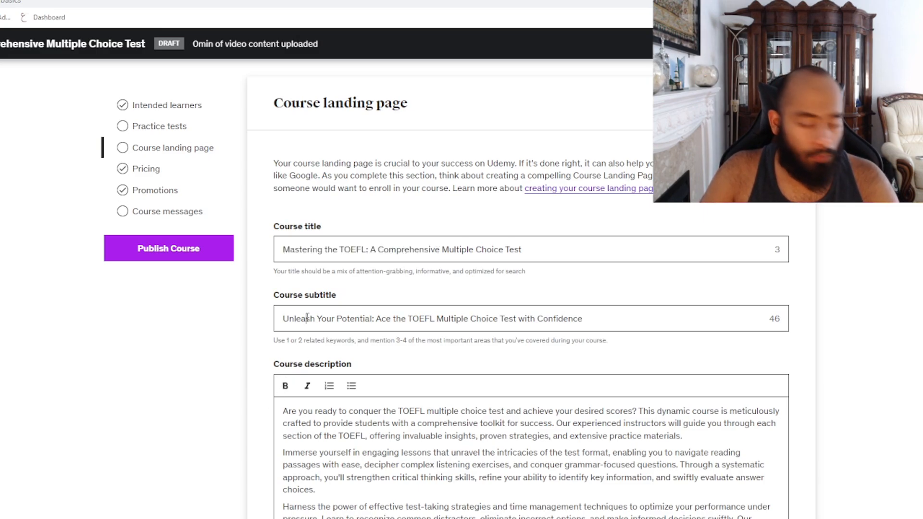
scroll(320, 373, down, 2)
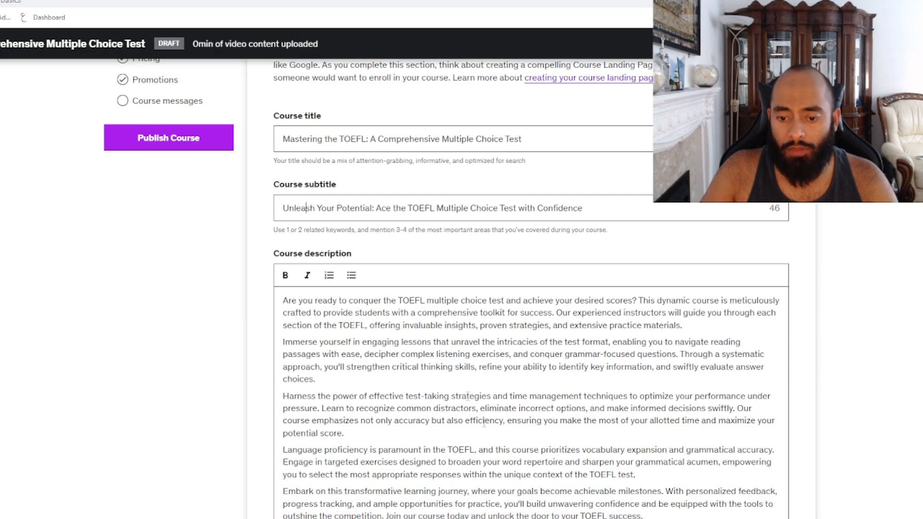
scroll(460, 505, down, 4)
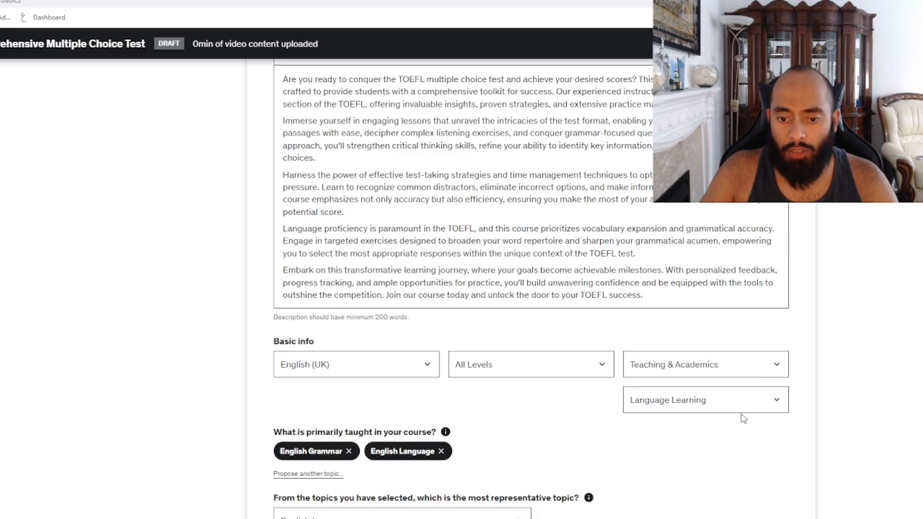
scroll(743, 417, down, 3)
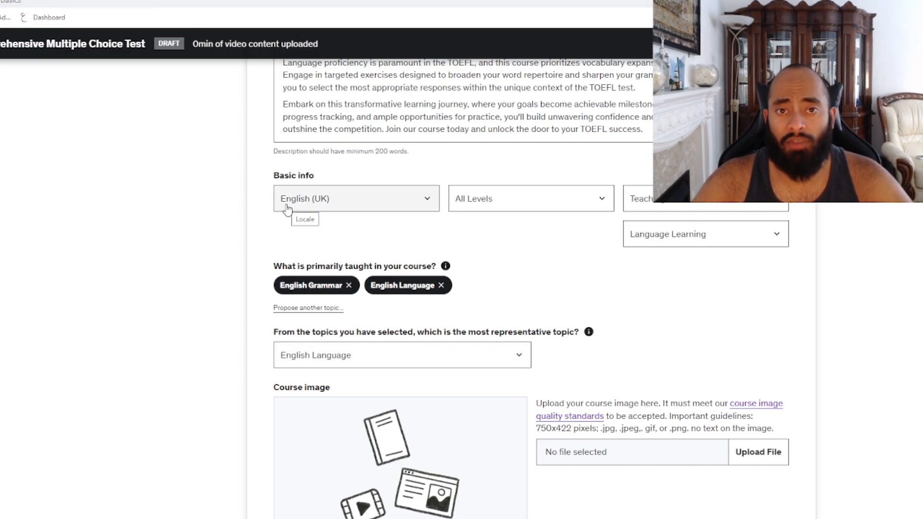
scroll(288, 223, up, 10)
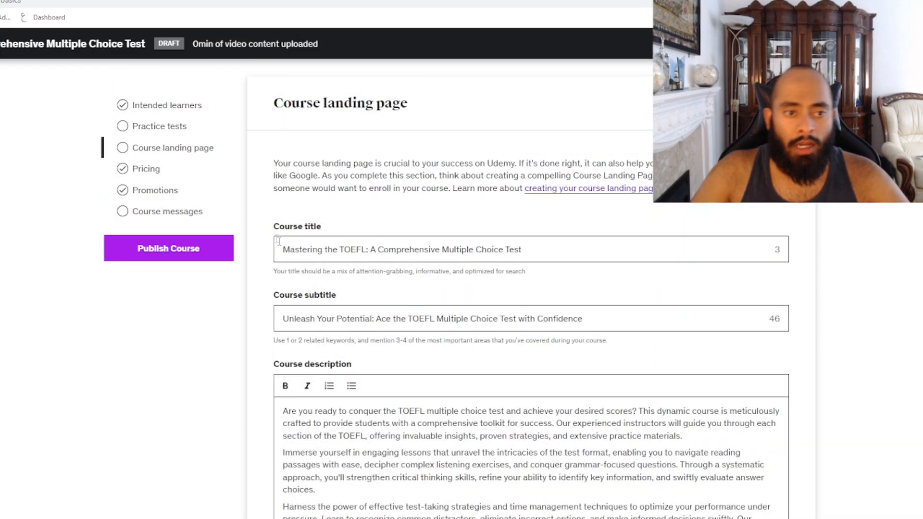
Step: Open the course's practice tests and expand Practice Test 1 to show its questions
click(148, 136)
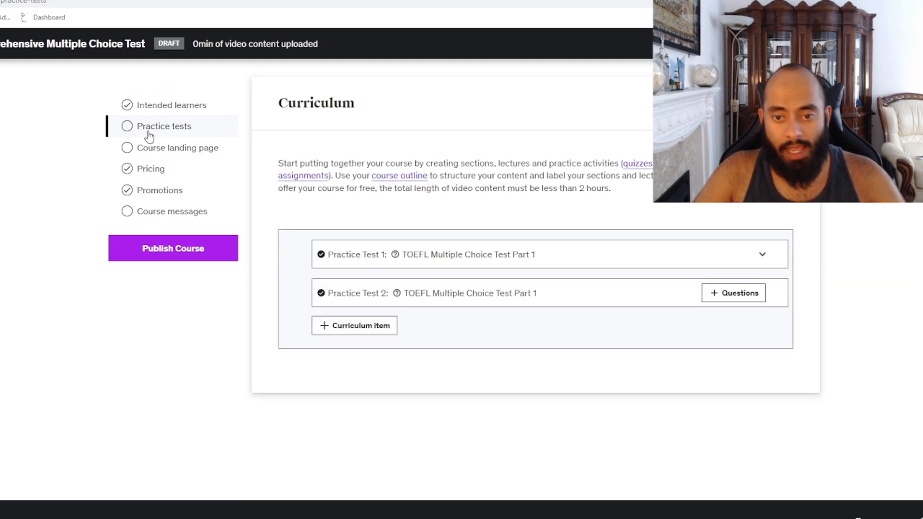
click(761, 255)
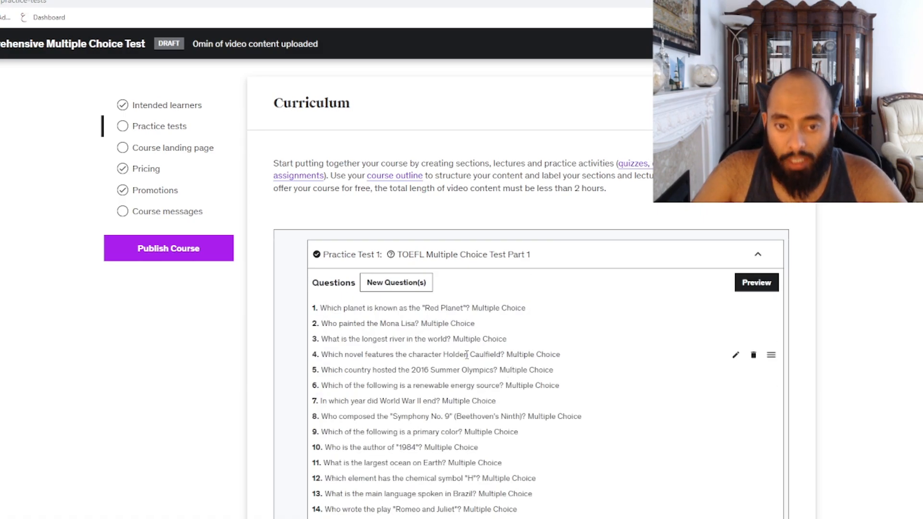
Step: Look over Practice Test 1's question list and switch to ChatGPT to skim the question tables and course description in the chat
scroll(513, 431, down, 3)
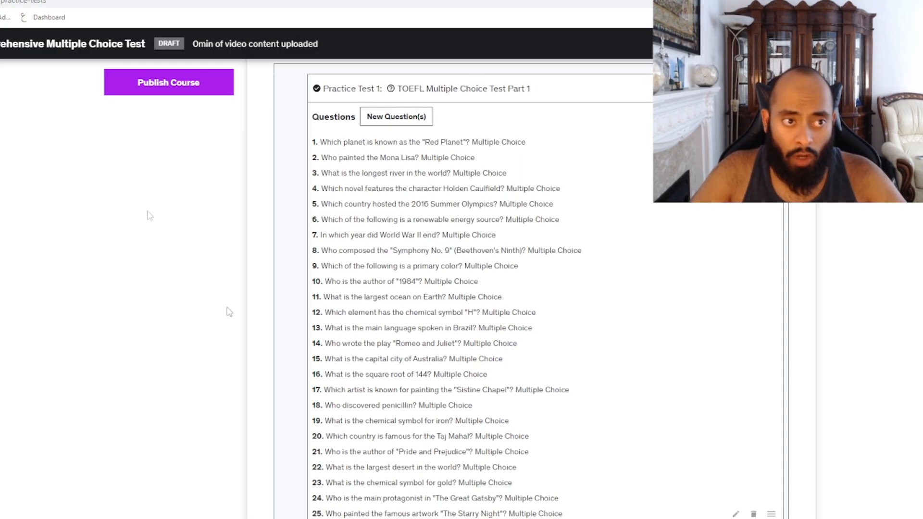
key(ctrl+Tab)
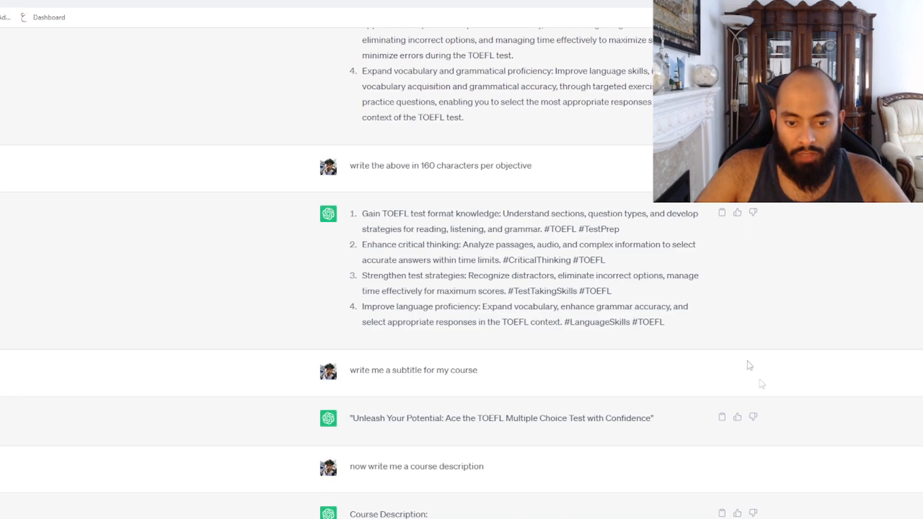
scroll(594, 469, down, 20)
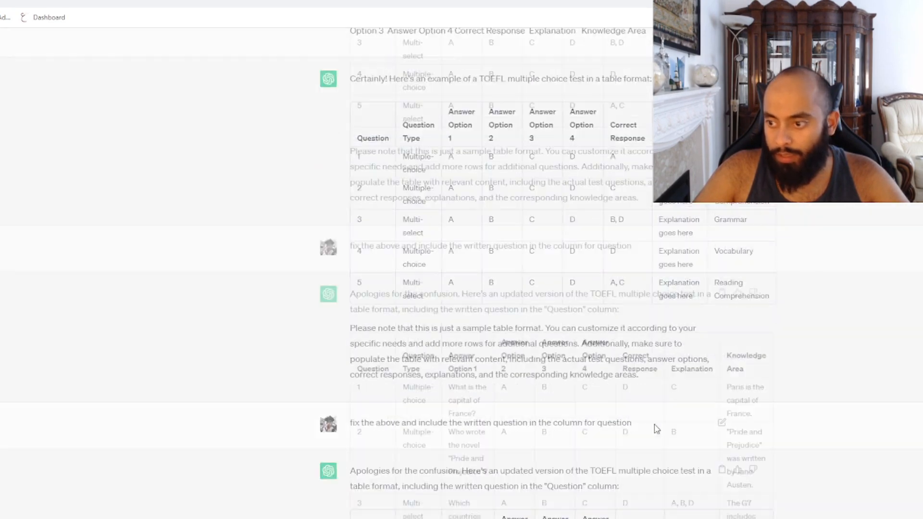
scroll(656, 429, down, 10)
scroll(557, 288, down, 20)
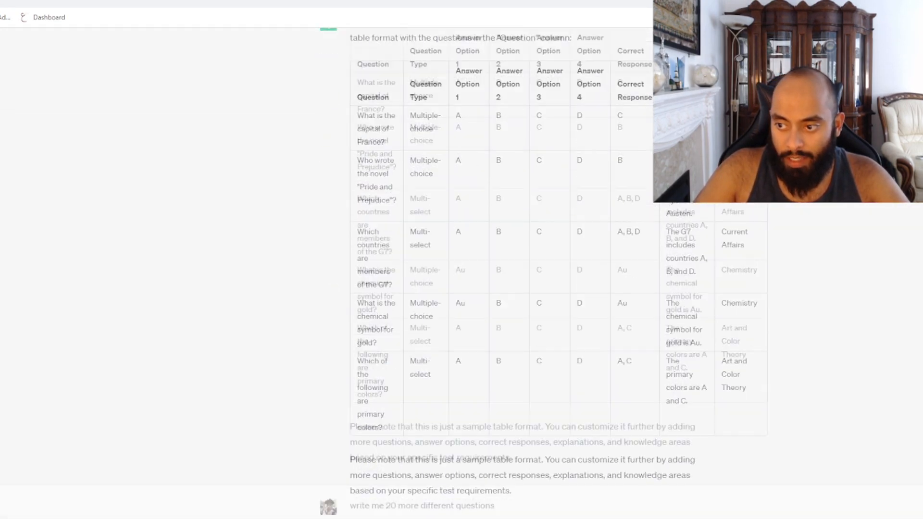
scroll(558, 288, down, 6)
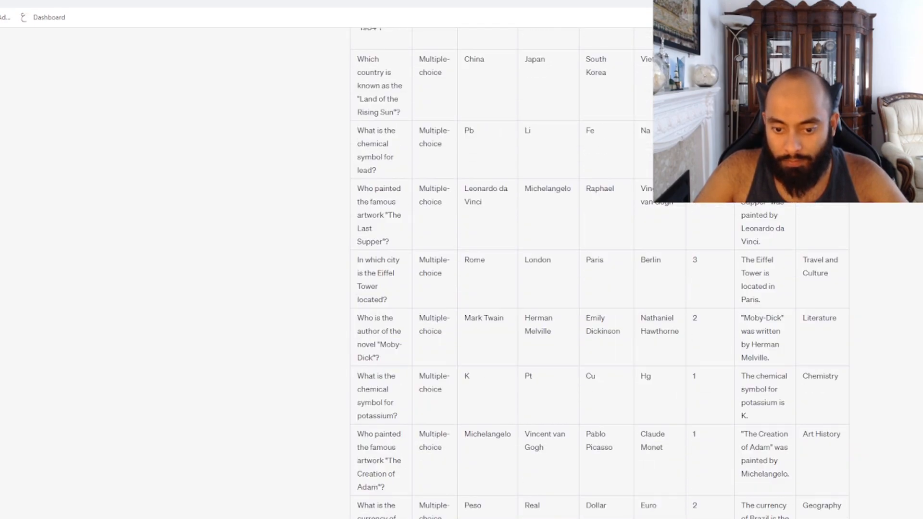
scroll(753, 473, down, 20)
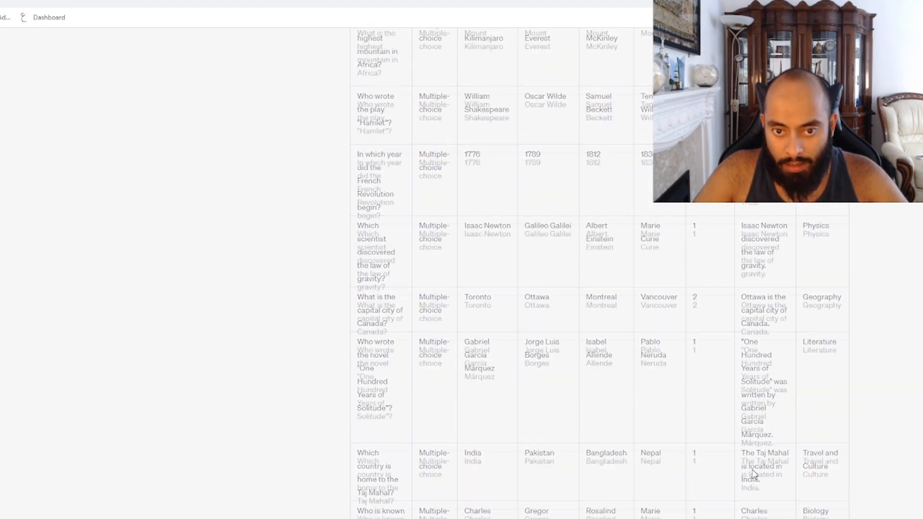
scroll(754, 474, up, 20)
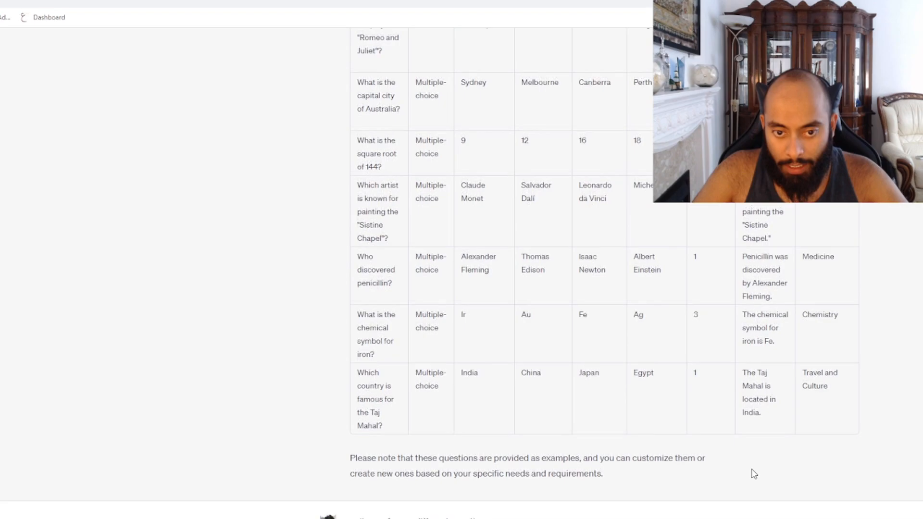
scroll(753, 474, up, 15)
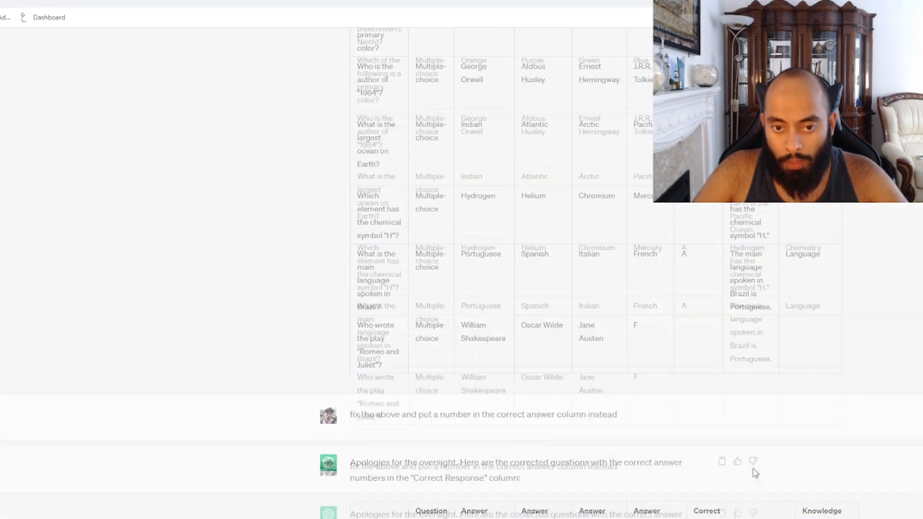
scroll(755, 473, up, 20)
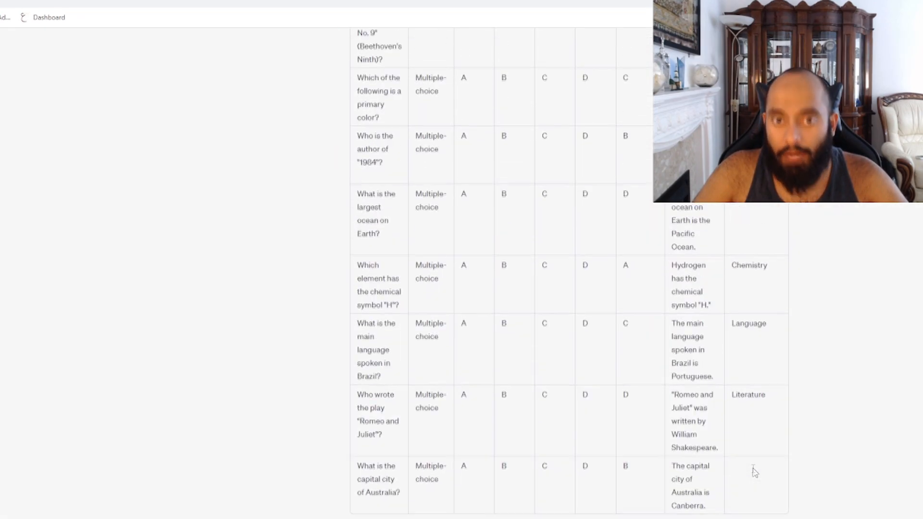
scroll(754, 478, up, 20)
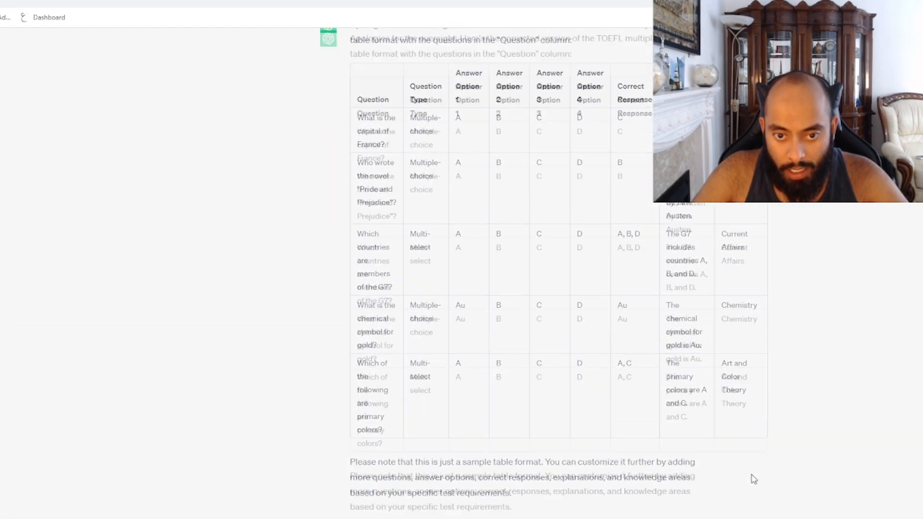
scroll(754, 478, up, 20)
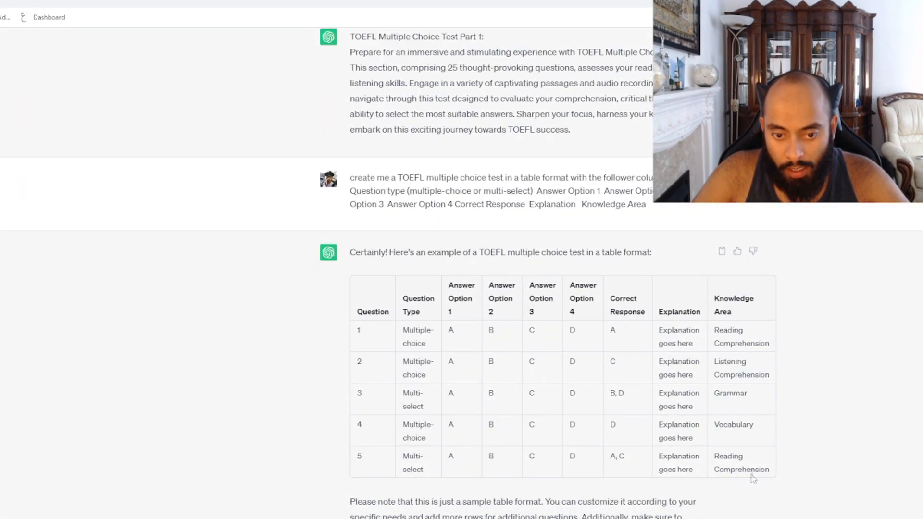
scroll(753, 478, up, 20)
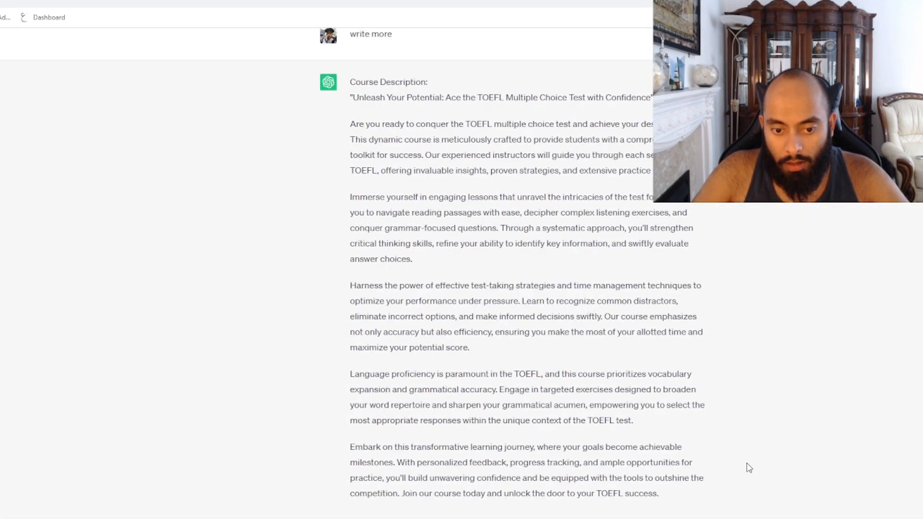
Step: Examine the Part 1 description prompt, the prompt for a test table with named columns, and the follow-ups correcting the question column
scroll(748, 467, down, 6)
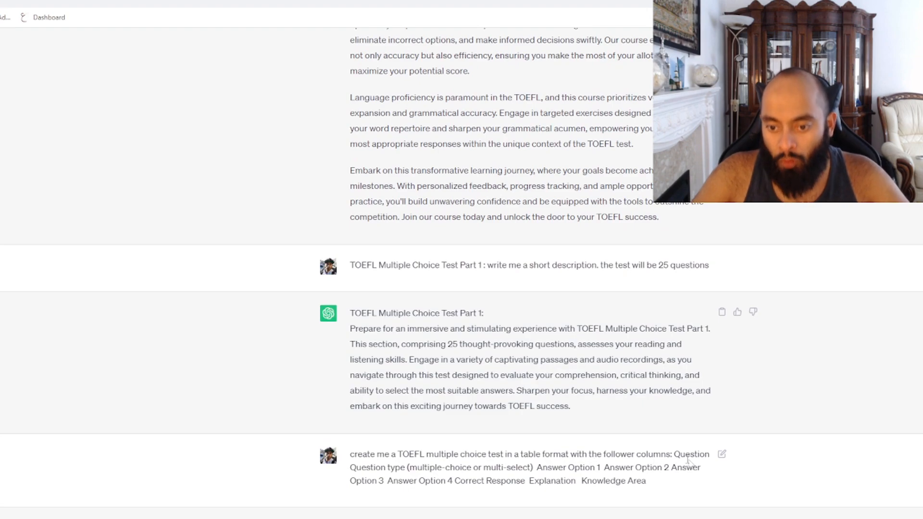
scroll(615, 456, down, 2)
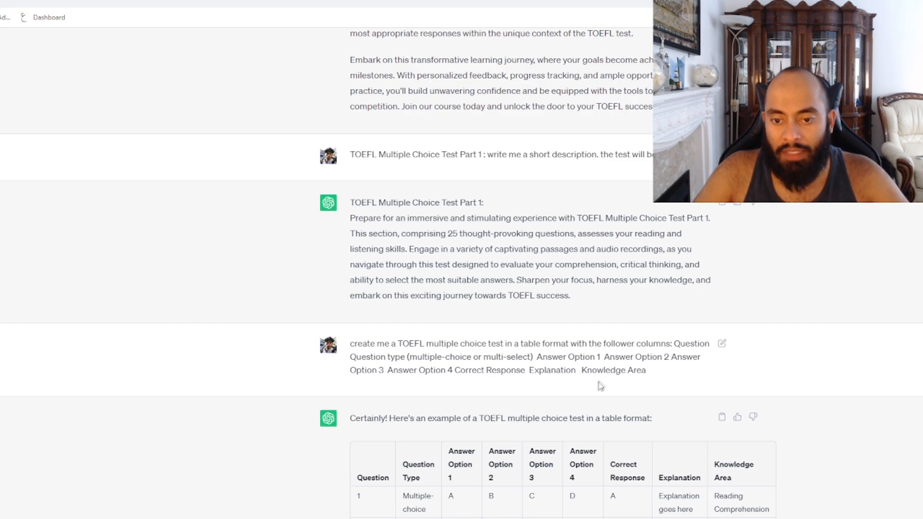
scroll(649, 505, down, 15)
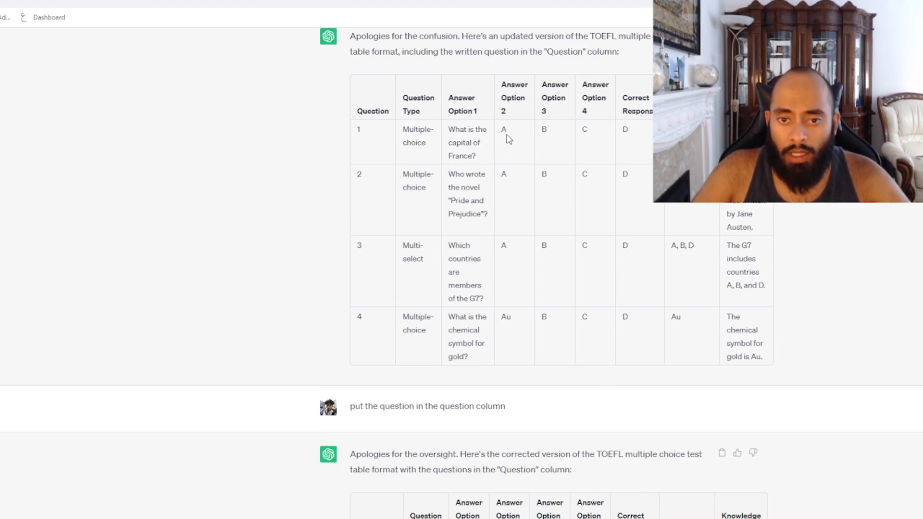
scroll(609, 436, down, 5)
scroll(609, 436, down, 15)
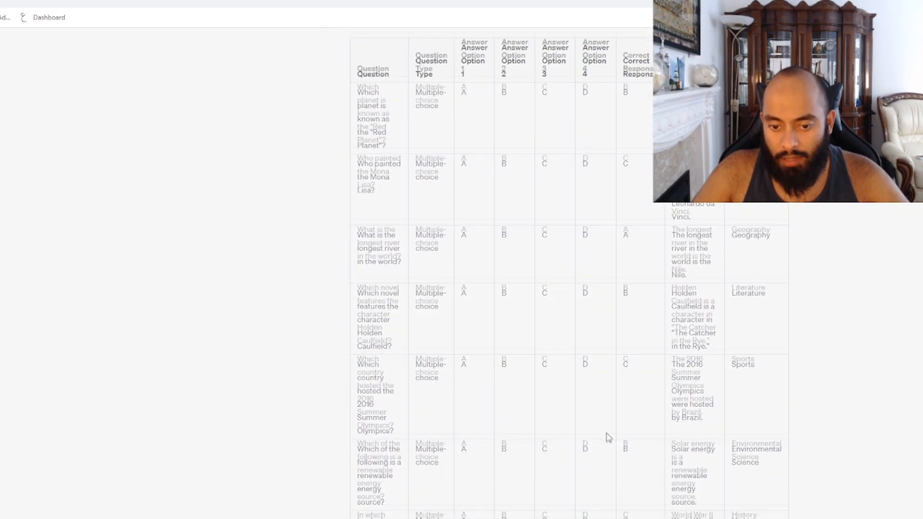
scroll(611, 438, down, 8)
Step: Review the requests to include answers in the answer columns and put numbers in the correct answer column, with their revised tables
scroll(610, 438, up, 12)
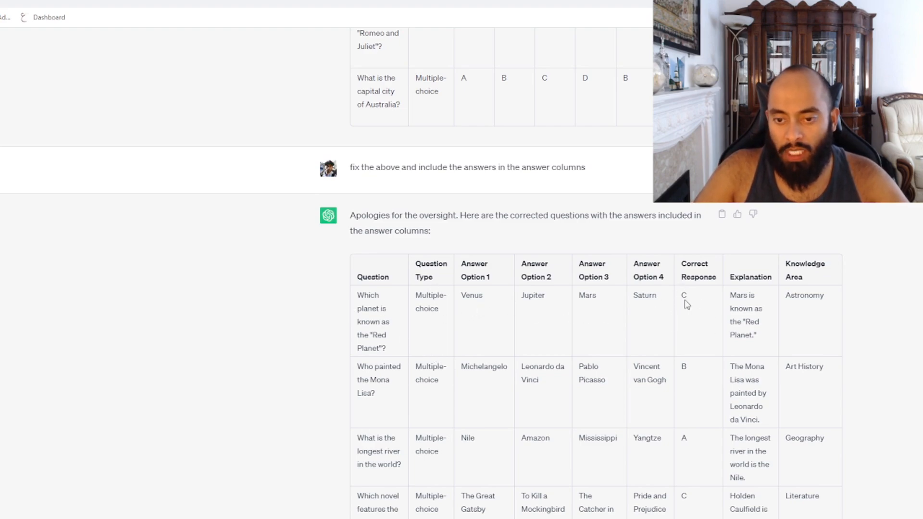
scroll(711, 344, down, 10)
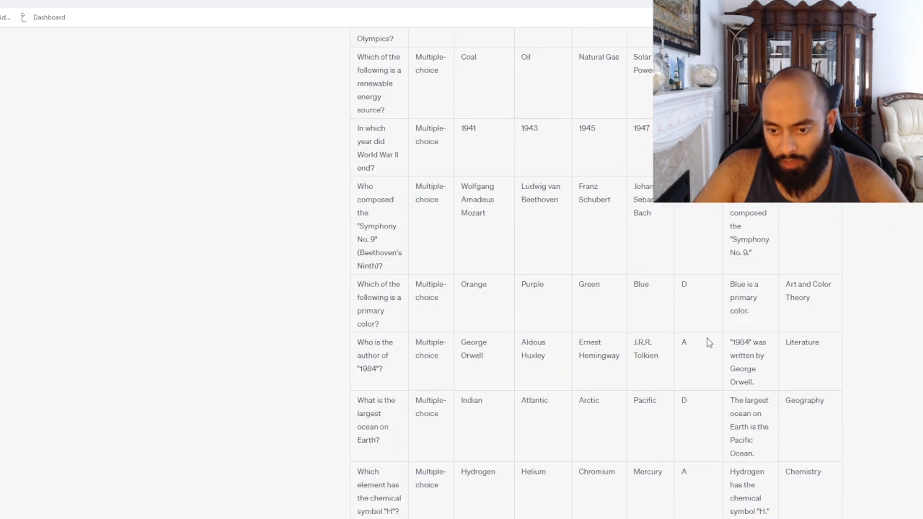
scroll(724, 356, down, 5)
scroll(721, 326, up, 12)
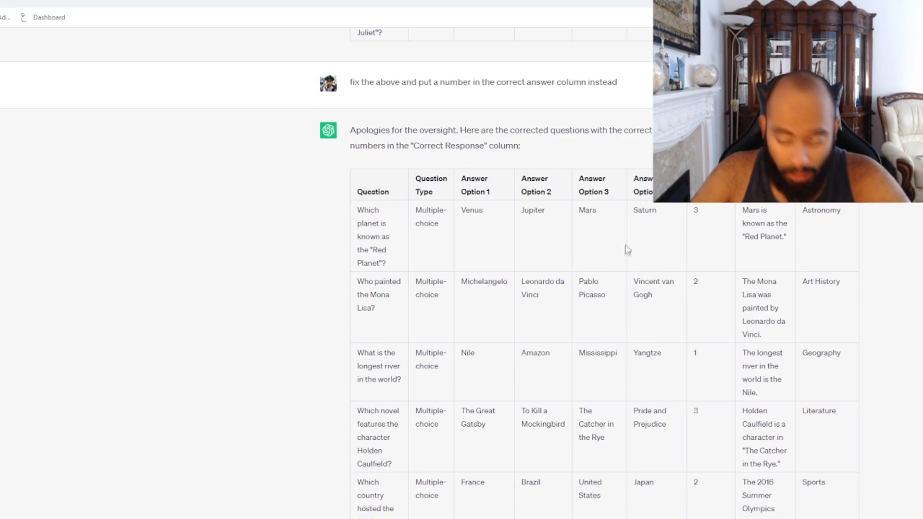
scroll(628, 249, up, 15)
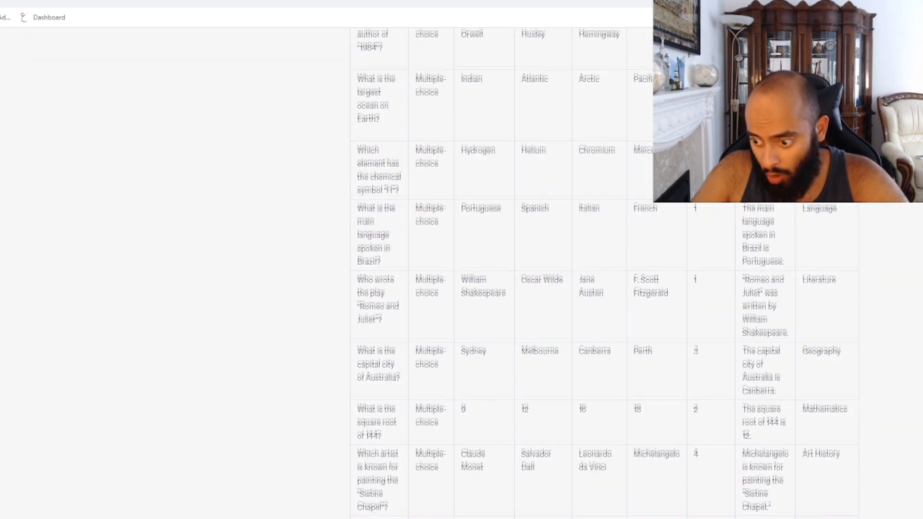
scroll(590, 375, down, 10)
scroll(587, 372, up, 5)
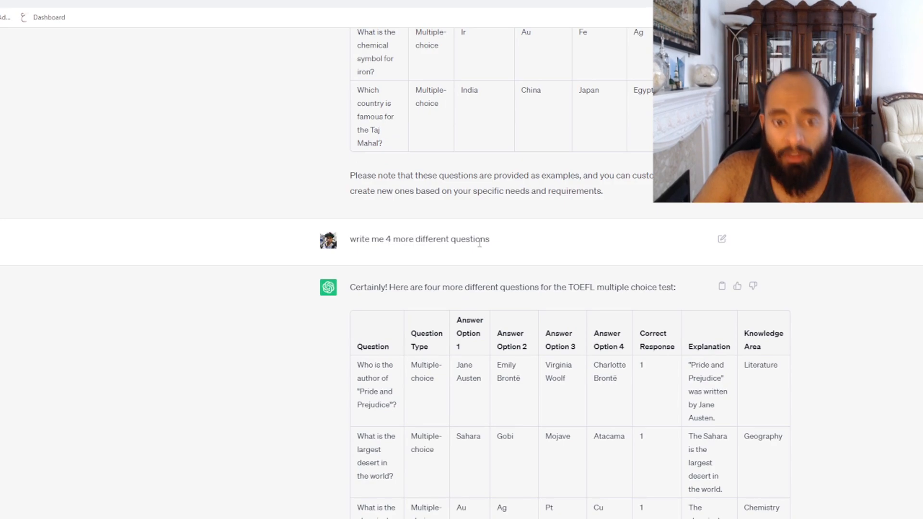
Step: Review the requests for 4 more, 1 more and 25 harder questions, together with the tables ChatGPT wrote for them
scroll(477, 241, down, 5)
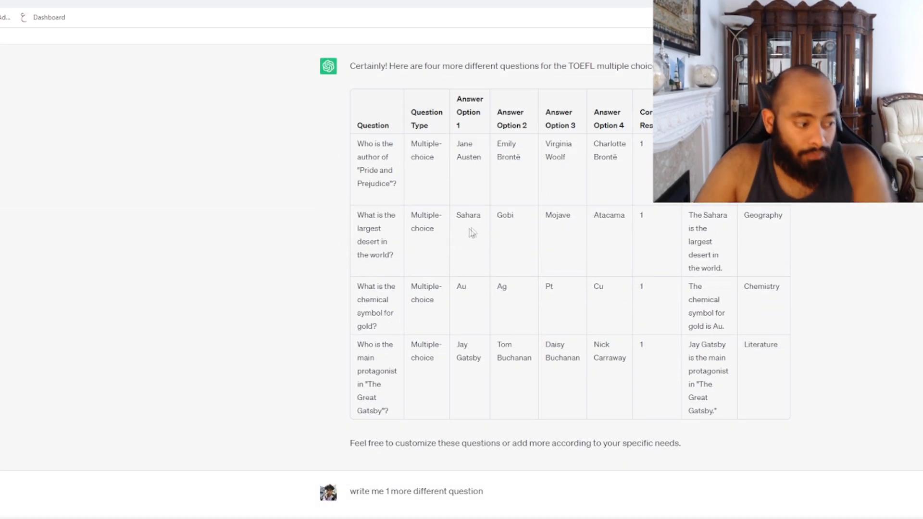
scroll(515, 255, down, 5)
scroll(511, 253, down, 6)
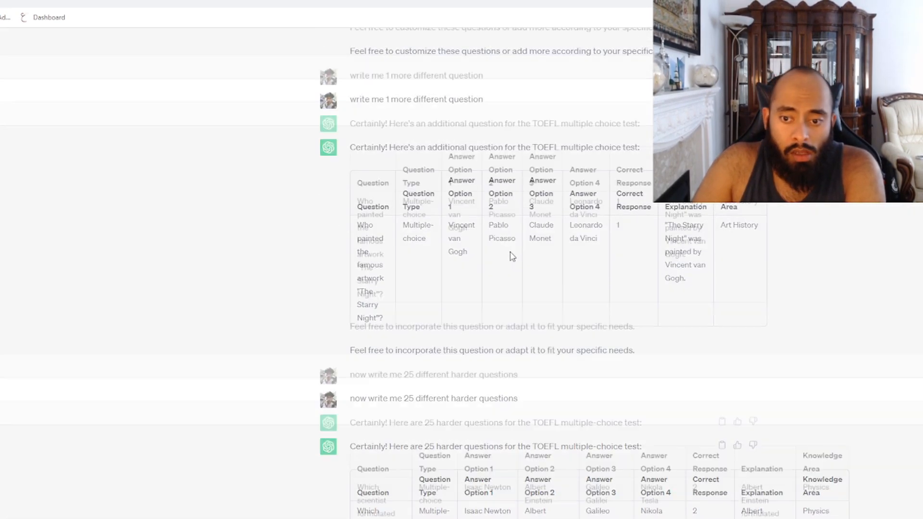
scroll(505, 262, down, 7)
scroll(522, 303, down, 10)
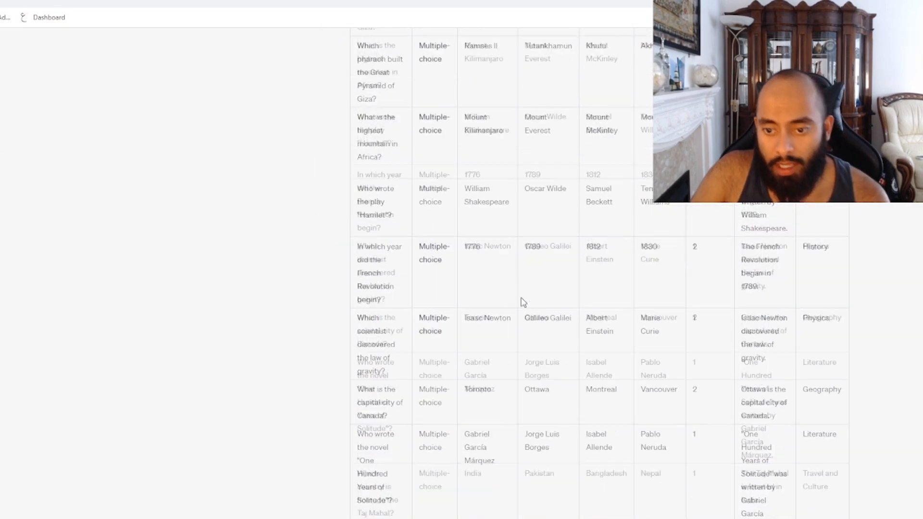
scroll(539, 308, up, 8)
scroll(510, 254, up, 5)
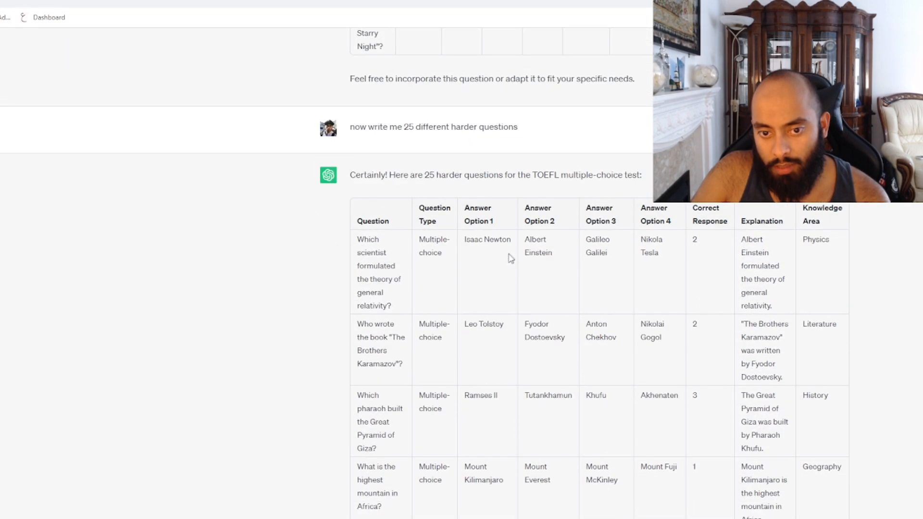
scroll(509, 256, up, 1)
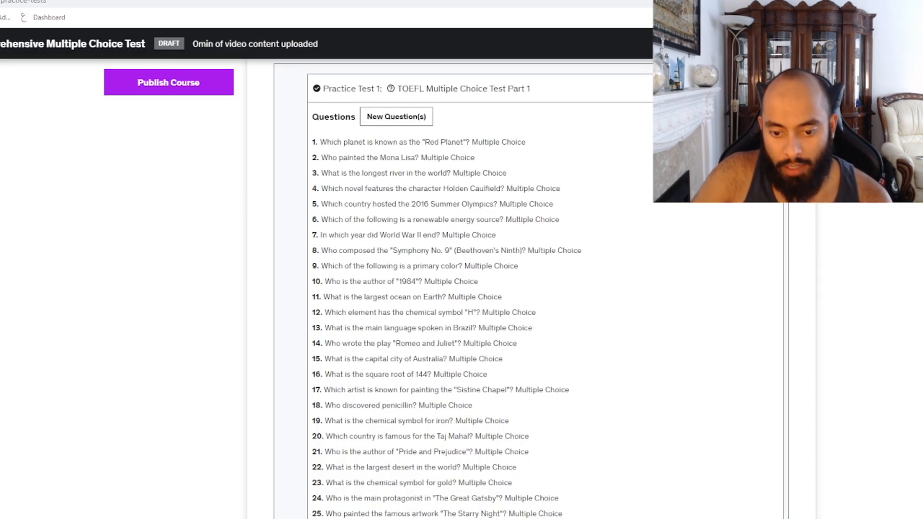
Step: Switch to Udemy, title Practice Test 2 "TOEFL Multiple Choice Test Part 2" and paste in its description of 25 more difficult questions
scroll(545, 288, down, 2)
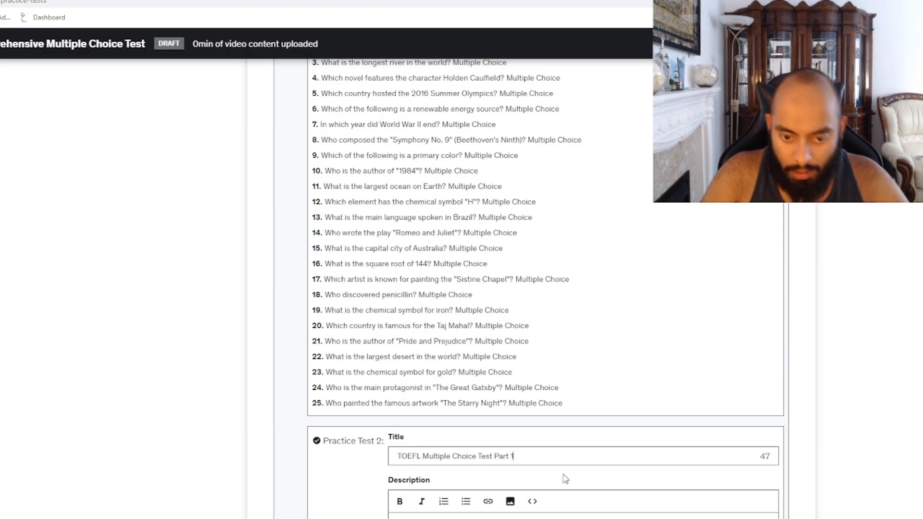
text(2)
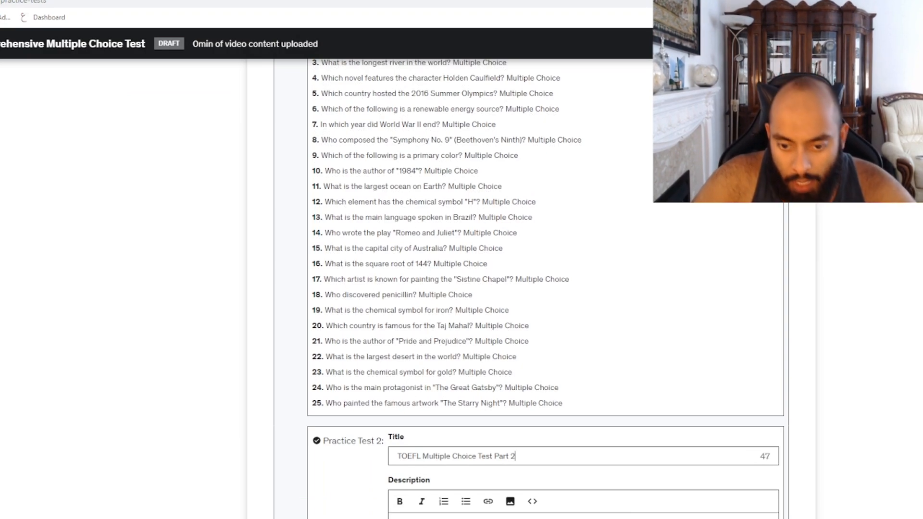
click(647, 514)
key(ctrl+v)
scroll(646, 512, down, 2)
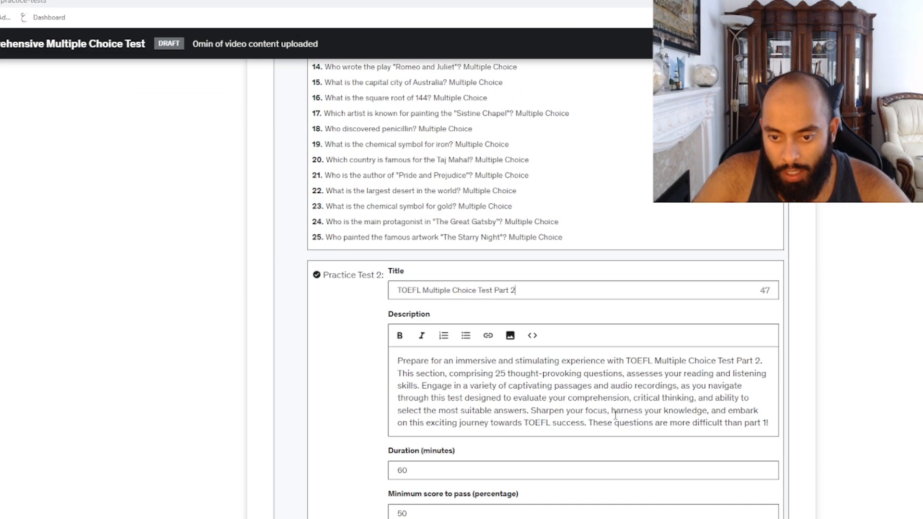
scroll(615, 414, down, 1)
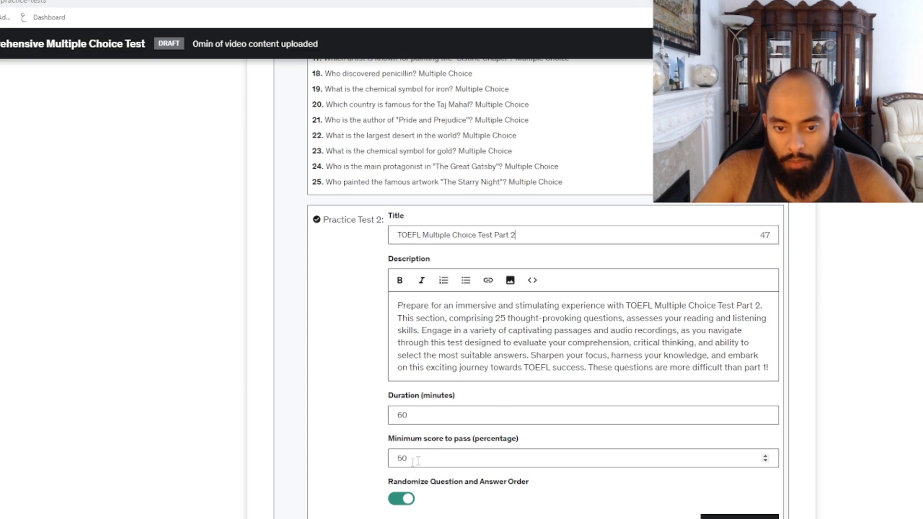
Step: Switch to ChatGPT and copy all question rows of the harder questions table, leaving out its header row
key(ctrl+Tab)
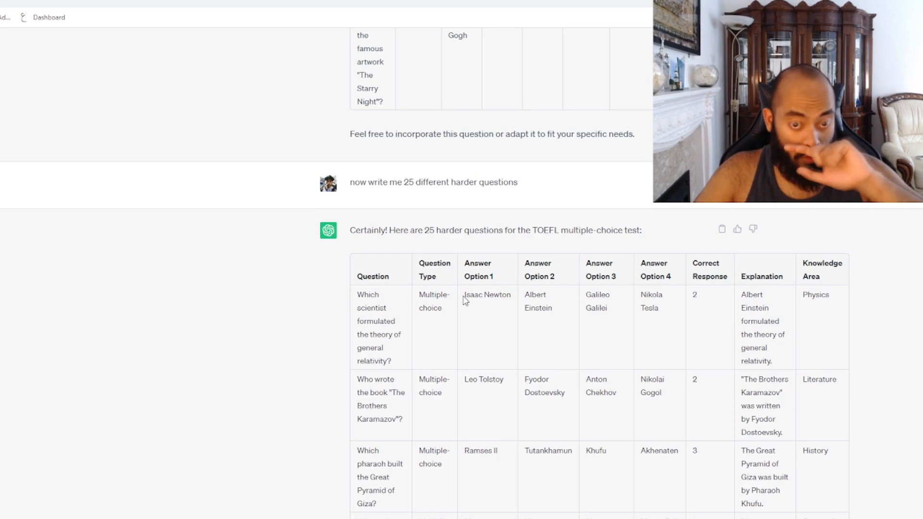
scroll(462, 301, up, 6)
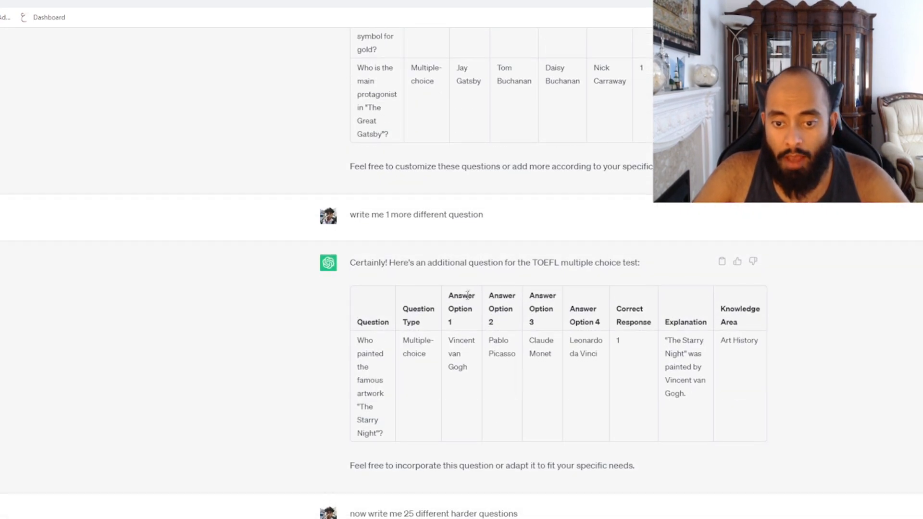
scroll(474, 281, down, 4)
scroll(456, 283, down, 2)
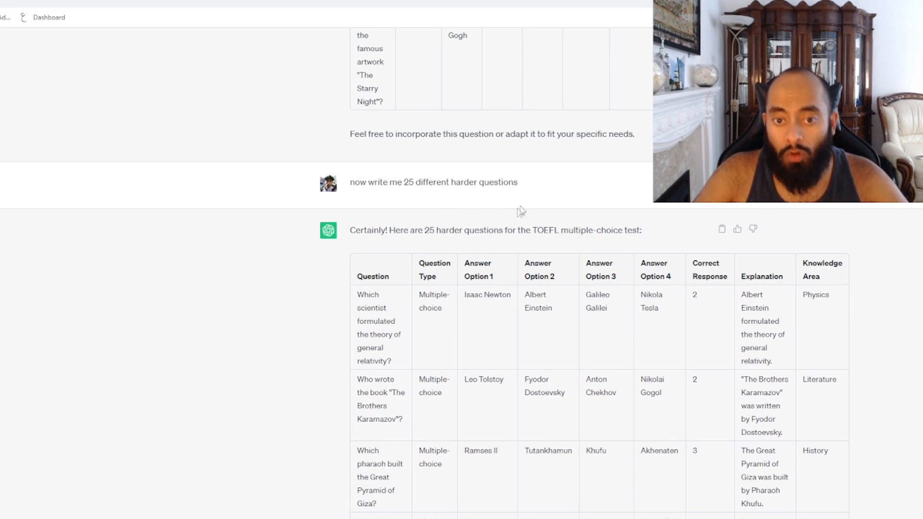
scroll(516, 266, down, 3)
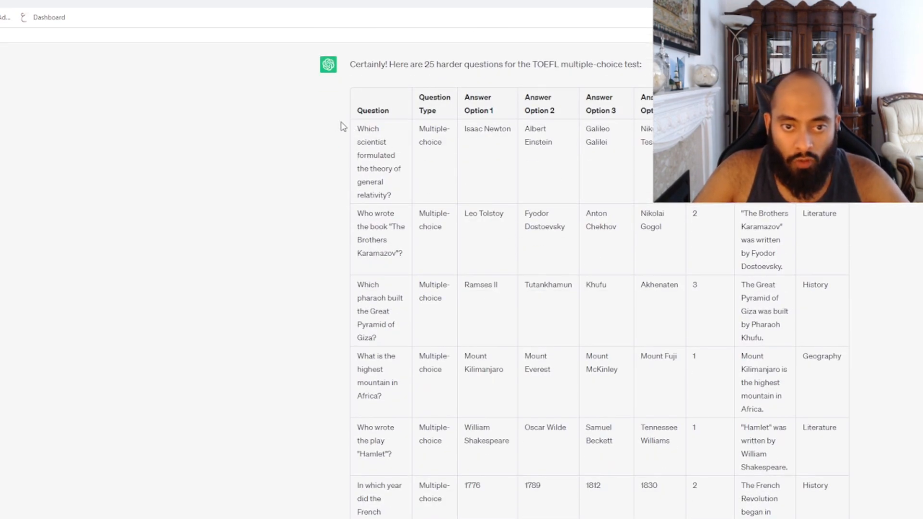
drag(373, 133, 841, 507)
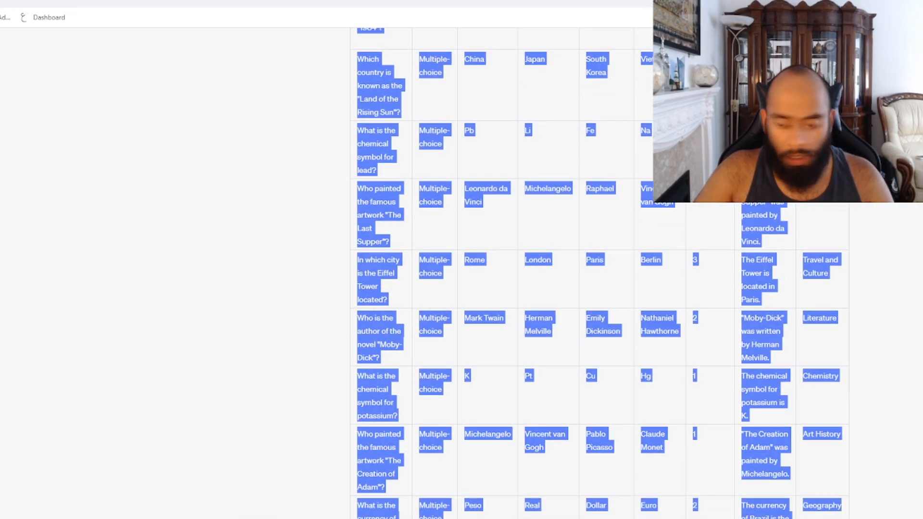
key(alt+Tab)
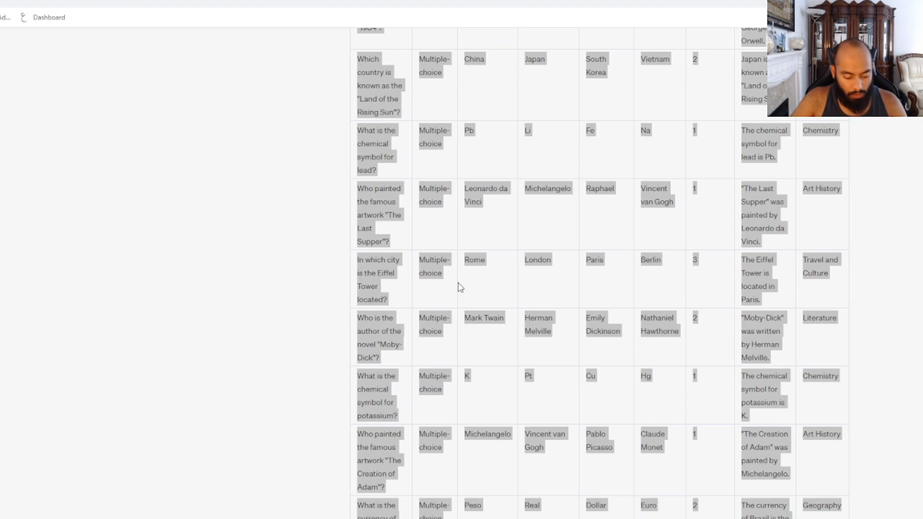
right_click(441, 259)
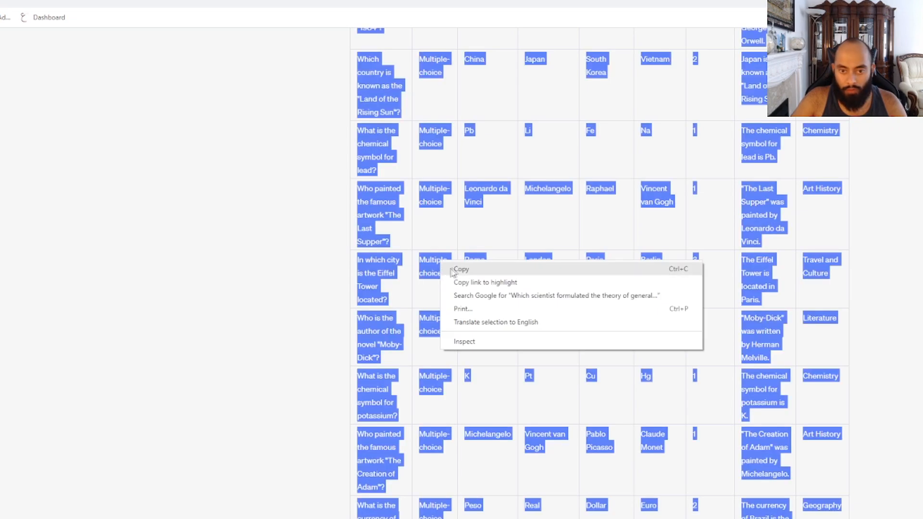
click(487, 268)
Step: Switch to the "intermediate english language vocab test 2" sheet in Google Sheets and look through its column headers from Question to Correct Response
key(ctrl+Tab)
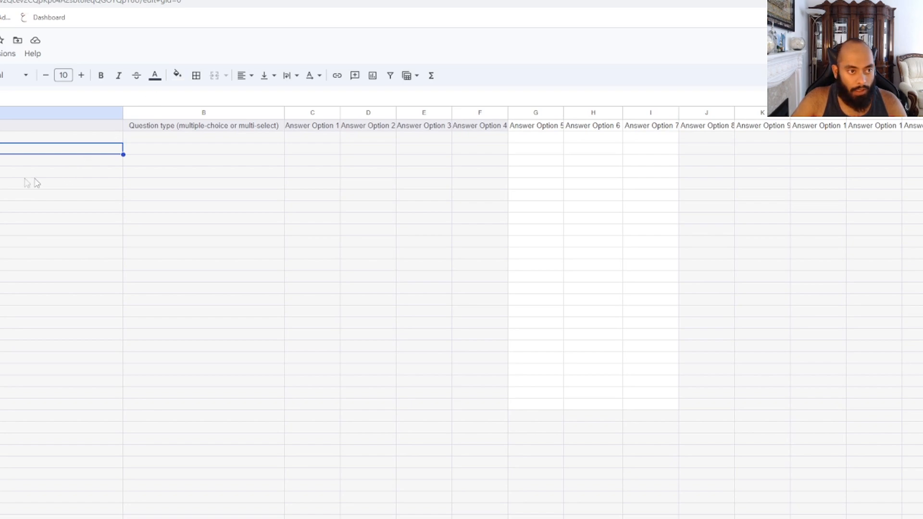
click(25, 176)
key(Up)
key(Up)
key(Up)
key(Up)
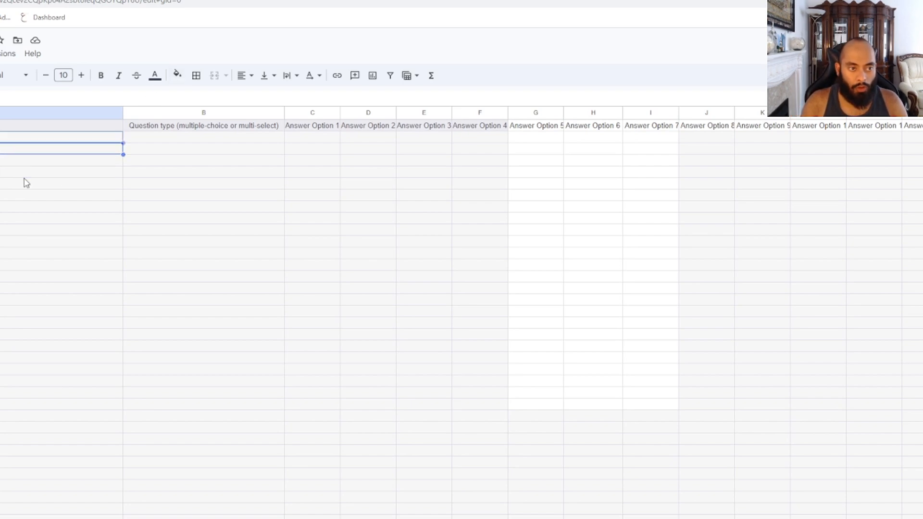
key(Right)
key(Right)
key(Right)
key(Right)
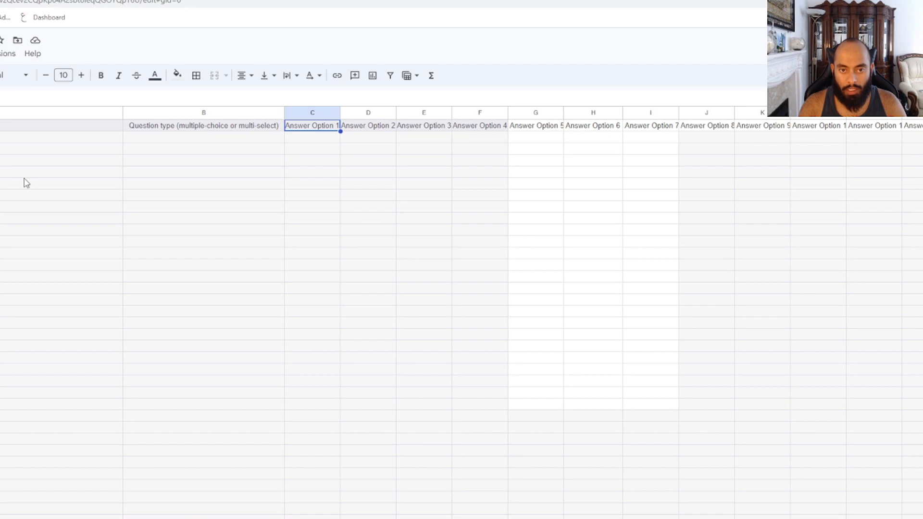
key(Left)
key(Left)
key(Right)
key(Right)
key(Right)
key(Right)
key(Right)
key(Right)
key(Right)
key(Right)
key(Right)
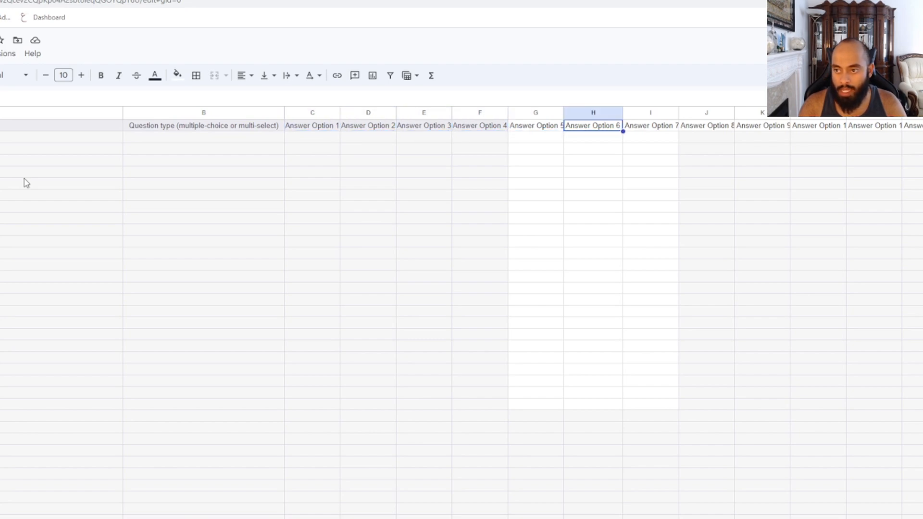
key(Right)
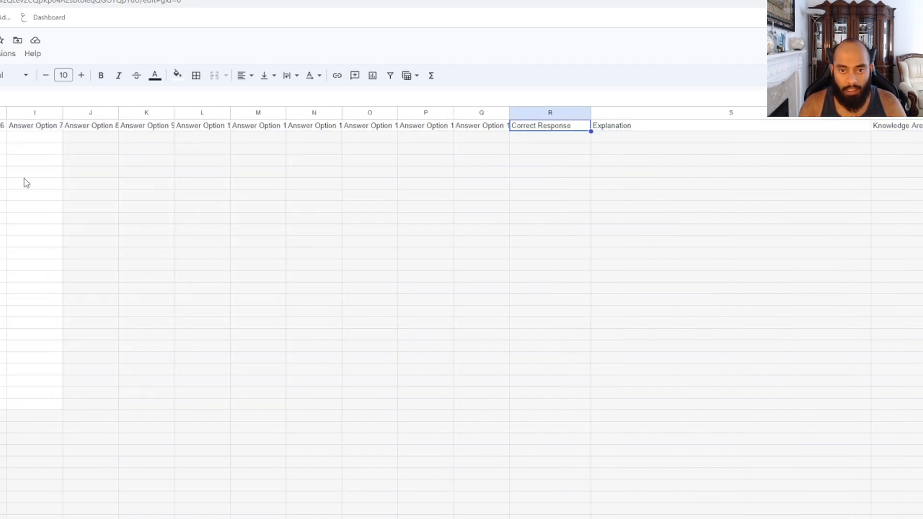
key(Left)
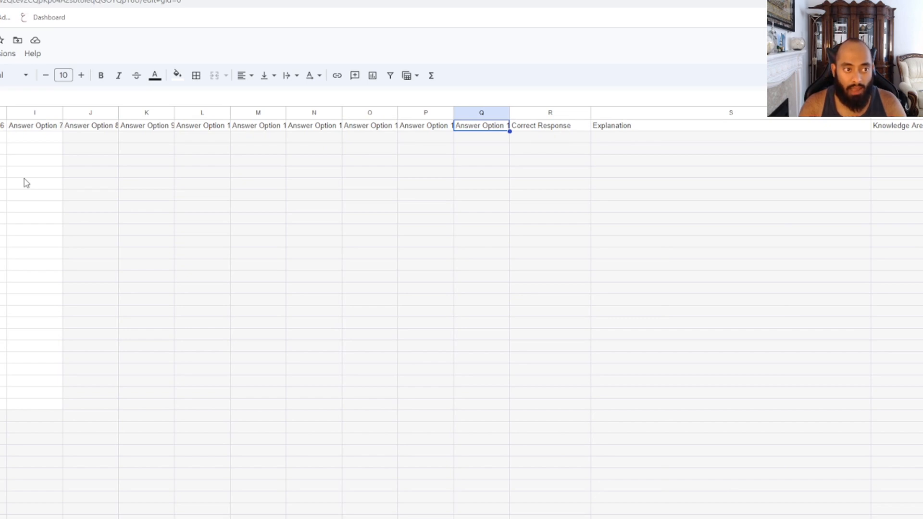
key(Down)
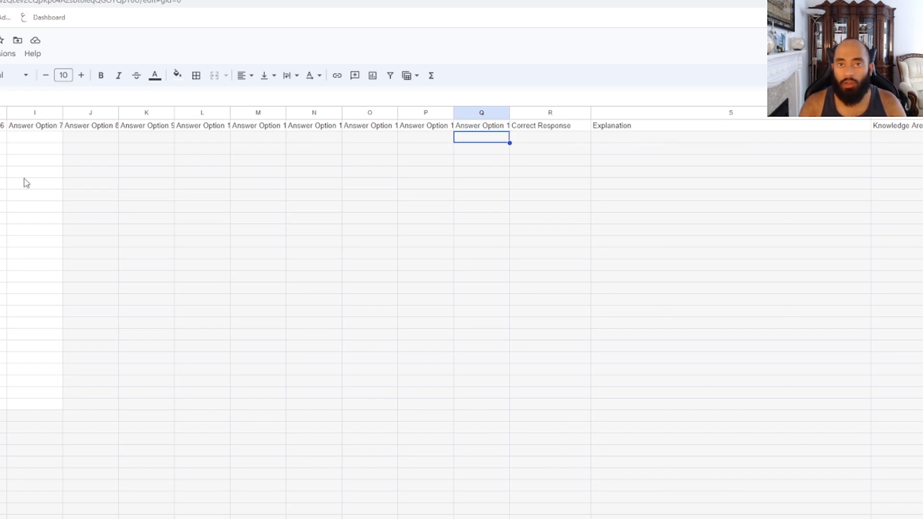
Step: Paste the copied question rows into the sheet starting at cell A2, below the Question header
key(Left)
key(Left)
key(Left)
key(Left)
key(Left)
key(Left)
key(Left)
key(Left)
key(Left)
key(Left)
key(Left)
key(Left)
key(Left)
key(Left)
key(Left)
key(Left)
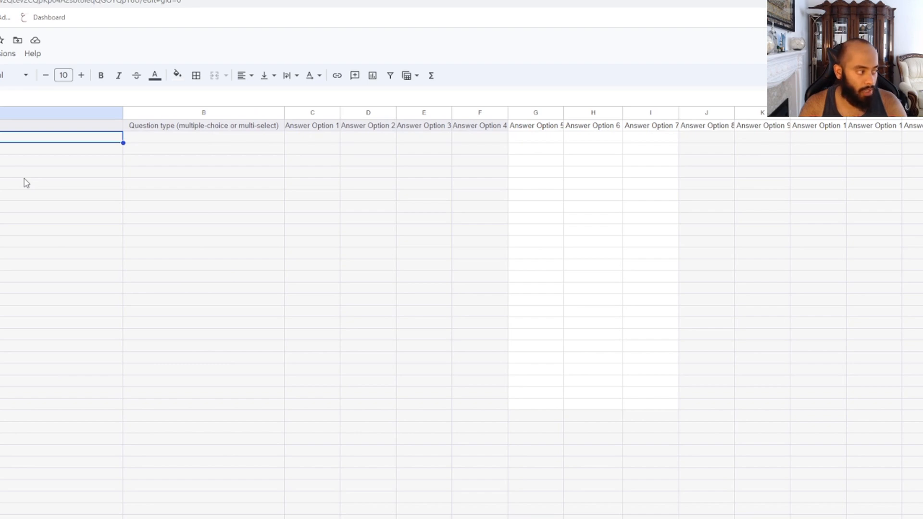
key(ctrl+v)
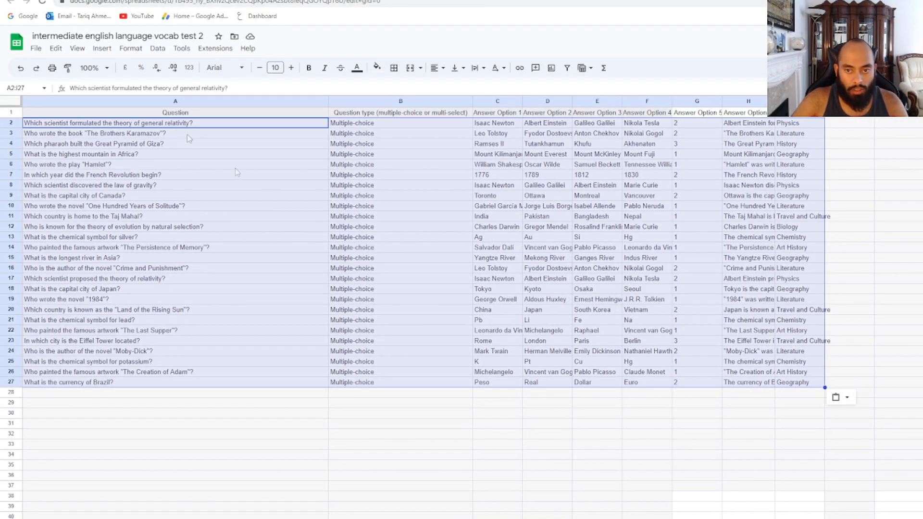
Step: Move the answer numbers, explanations and knowledge areas from G2:I27 to R2, under the Correct Response, Explanation and Knowledge Area headers
drag(696, 123, 811, 392)
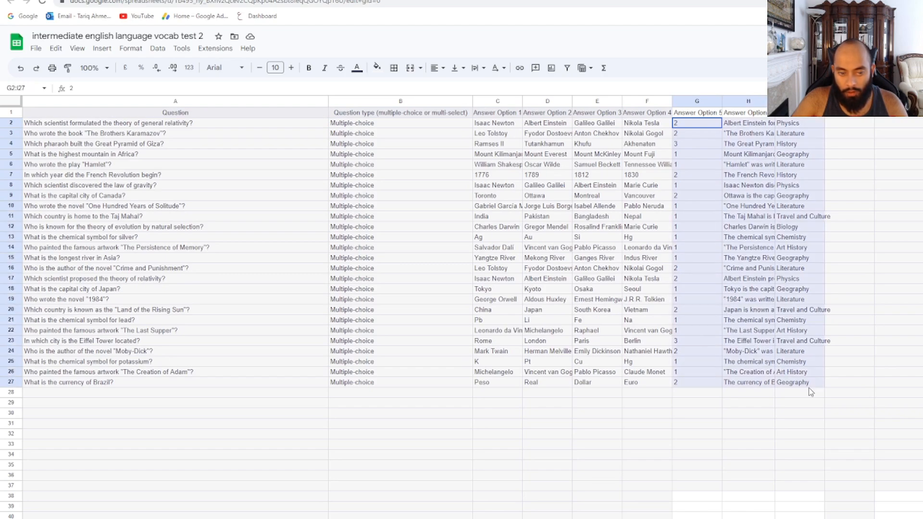
right_click(806, 378)
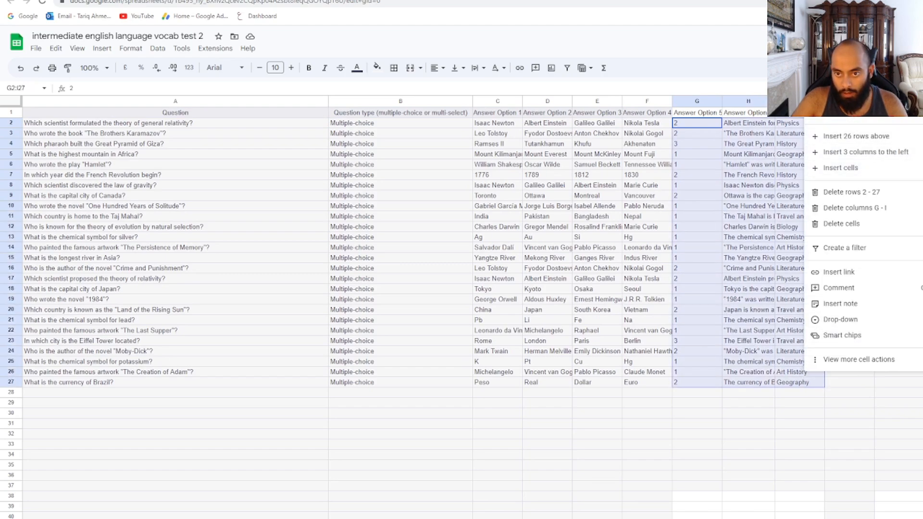
click(833, 65)
click(853, 165)
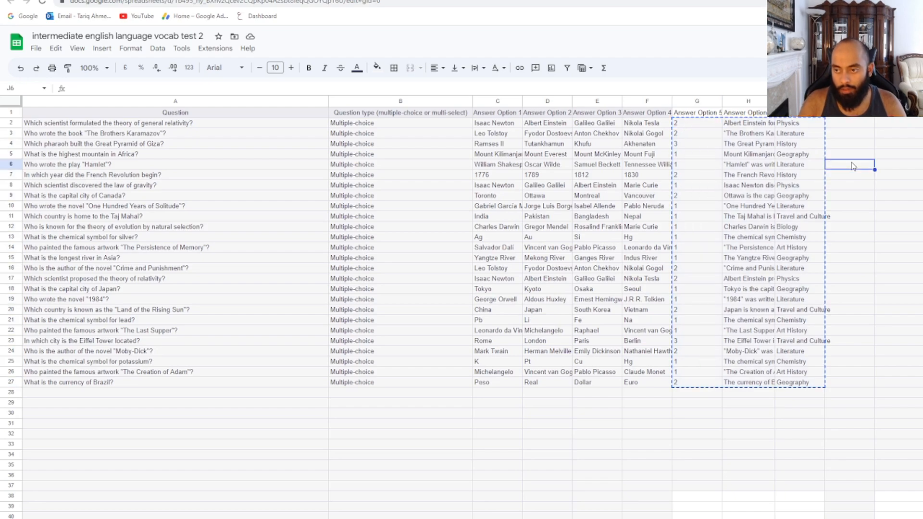
key(Right)
key(Right)
key(Right)
key(Right)
key(Right)
key(Right)
key(Right)
key(Right)
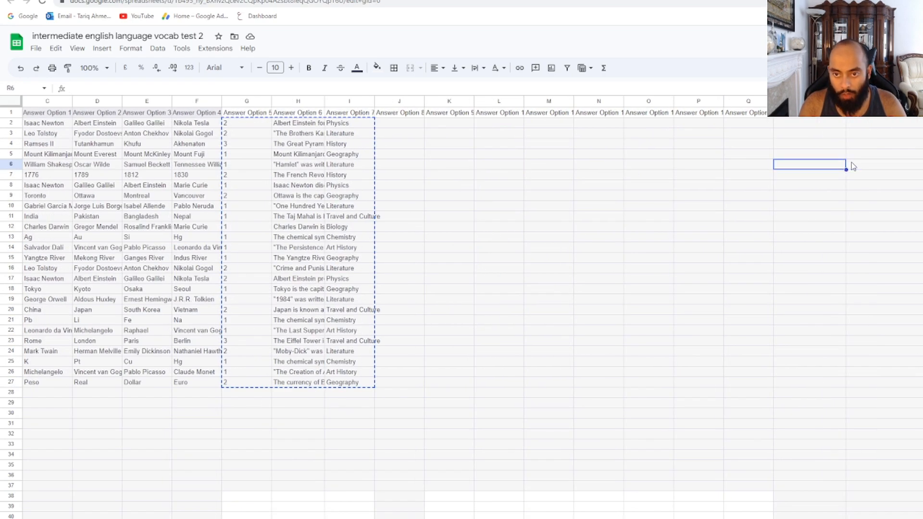
key(Up)
key(Up)
key(Up)
key(Up)
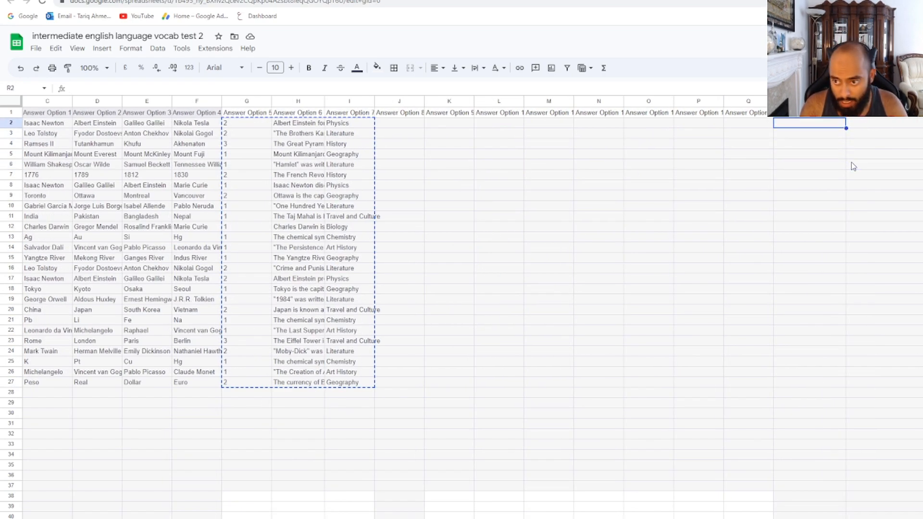
key(ctrl+v)
Step: Check the filled rows across the whole sheet, from the Question column to the Correct Response, Explanation and Knowledge Area columns
key(Down)
key(Left)
key(Left)
key(Left)
key(Left)
key(Left)
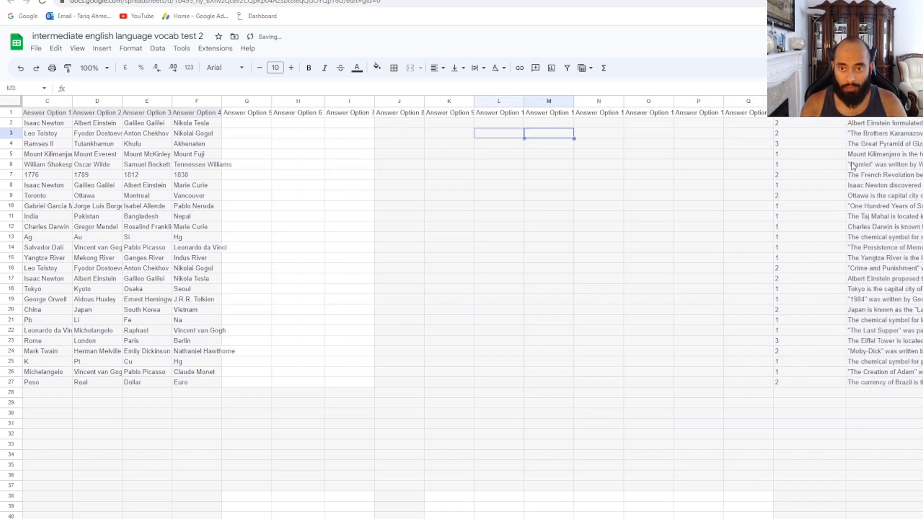
key(Left)
key(Left)
key(Left)
key(Left)
key(Left)
key(Left)
key(Left)
key(Left)
key(Left)
key(Left)
key(Left)
key(Left)
key(Right)
key(Right)
key(Right)
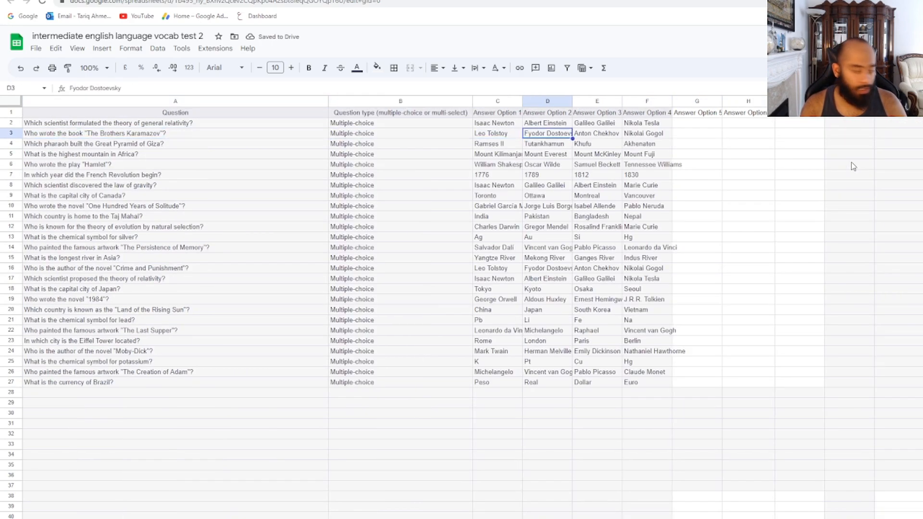
key(Left)
key(Left)
key(Left)
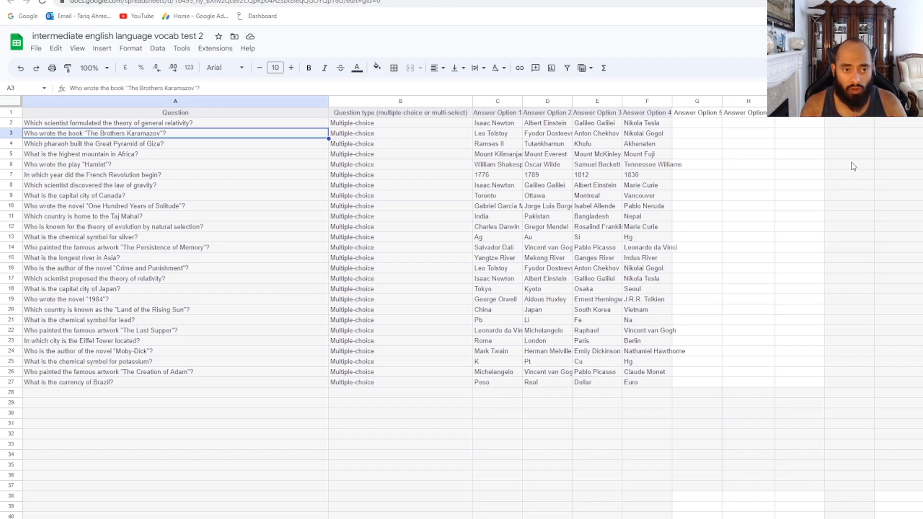
key(Right)
key(Right)
key(Right)
key(Right)
key(Right)
key(Right)
key(Right)
key(Right)
key(Right)
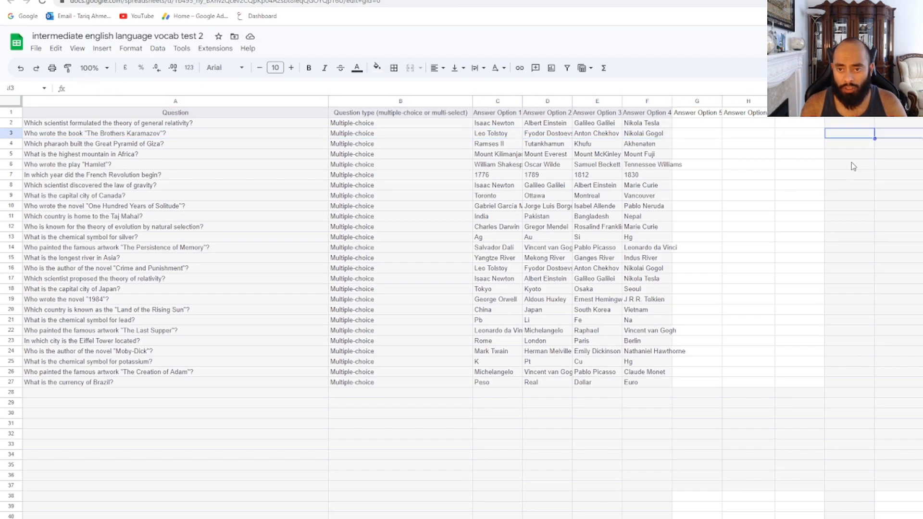
key(Right)
key(Right)
key(Right)
key(Right)
key(Right)
key(Right)
key(Right)
key(Right)
key(Right)
key(Right)
key(Right)
key(Right)
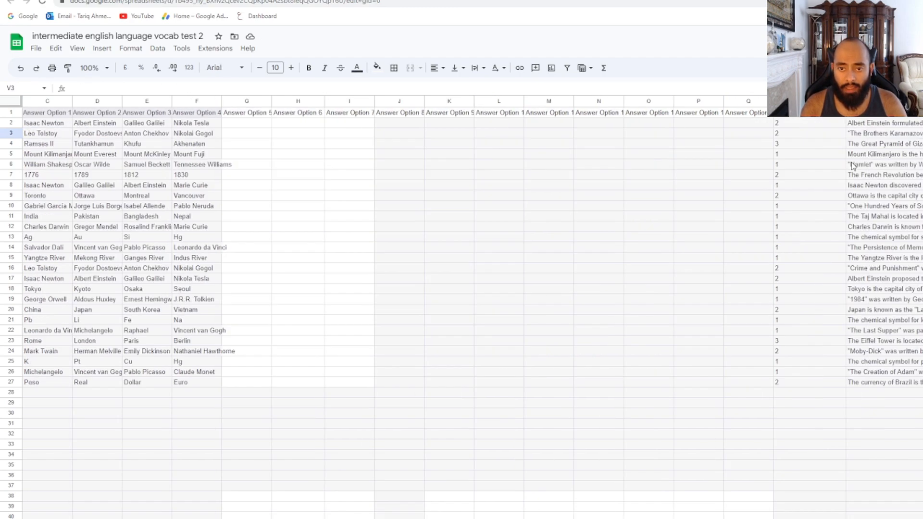
key(Right)
key(Right)
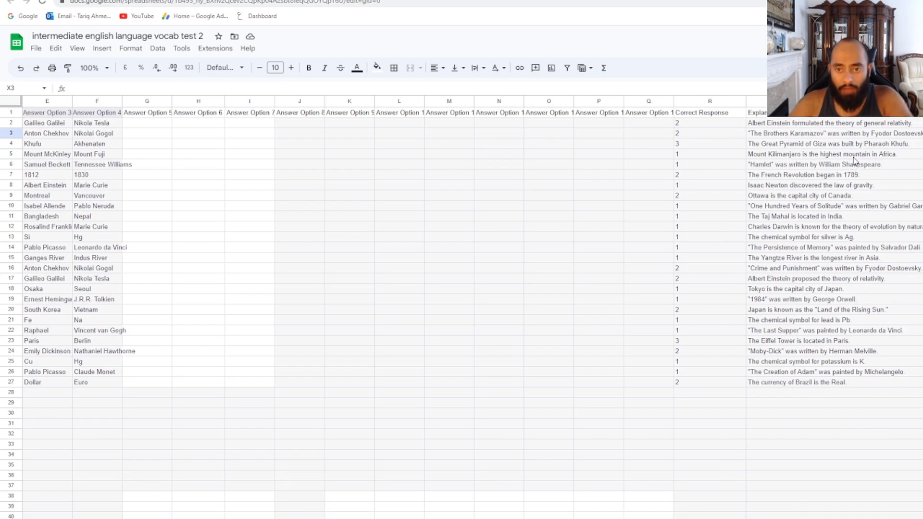
key(Right)
key(Right)
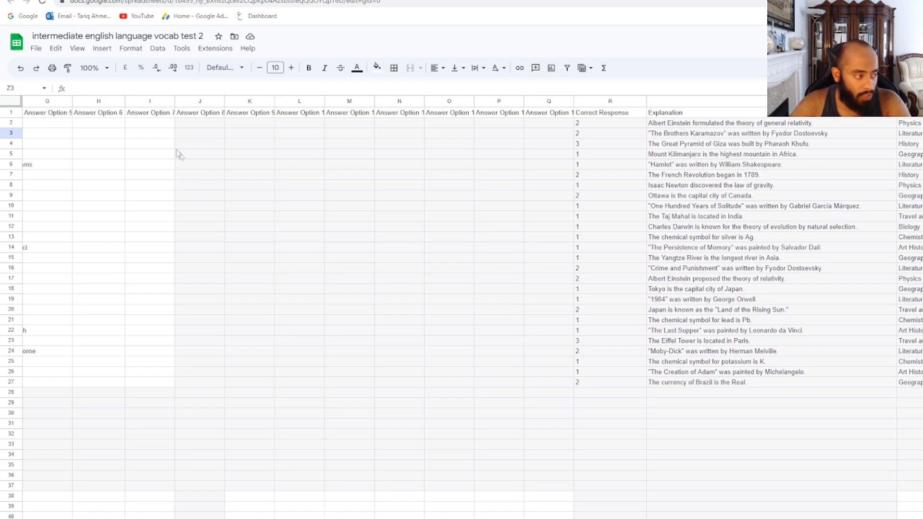
click(699, 219)
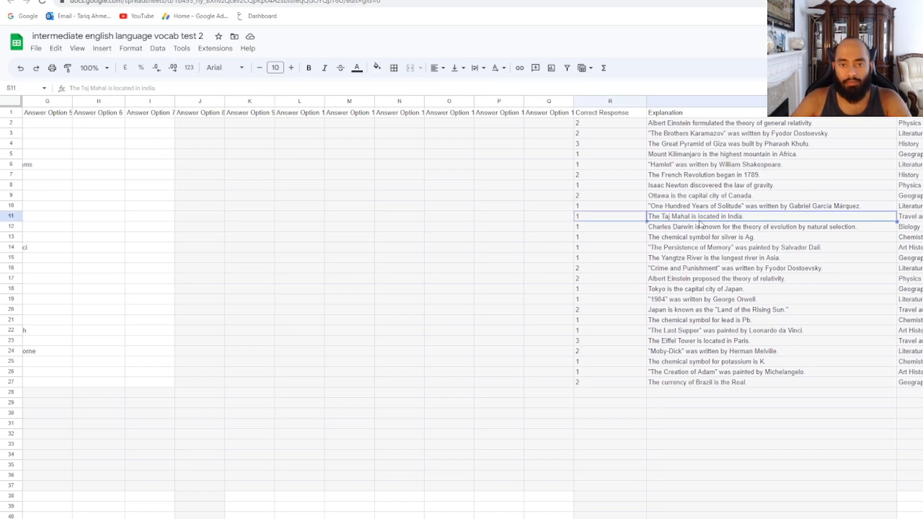
key(Home)
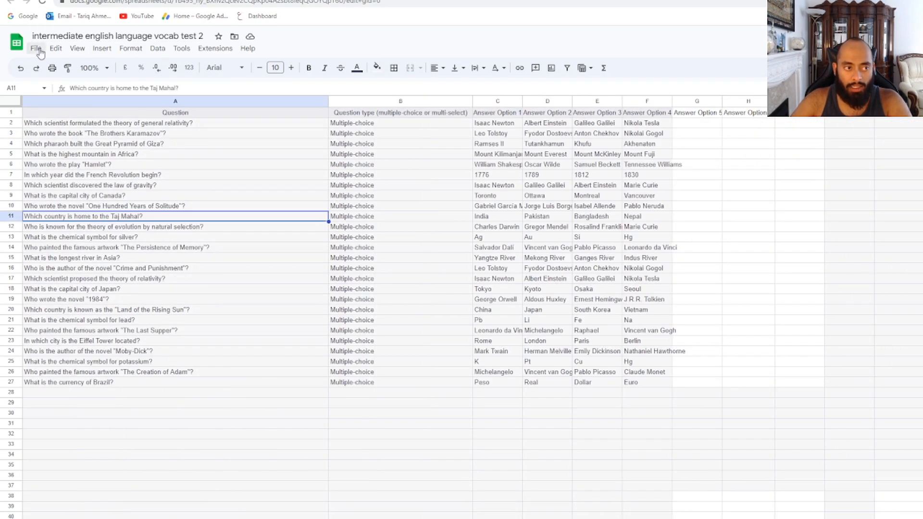
Step: Download the sheet as a comma-separated values (.csv) file
click(40, 51)
mouse_move(75, 173)
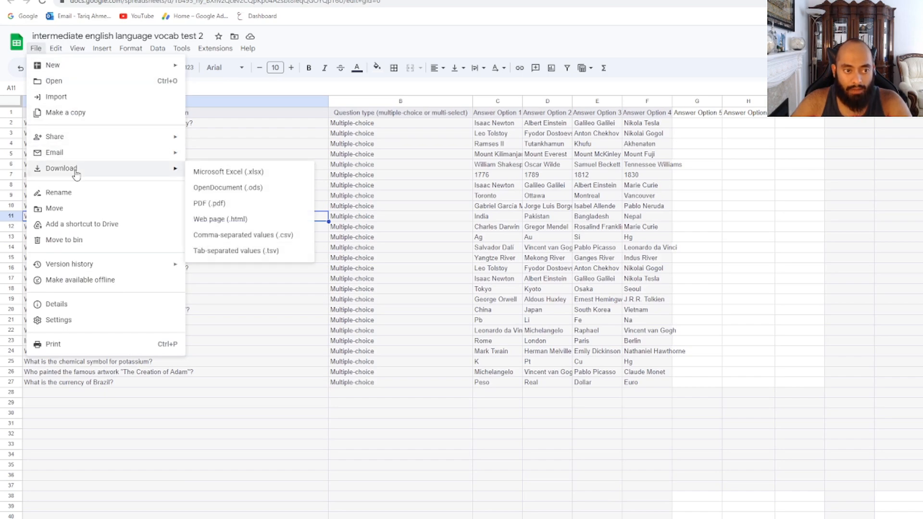
click(279, 240)
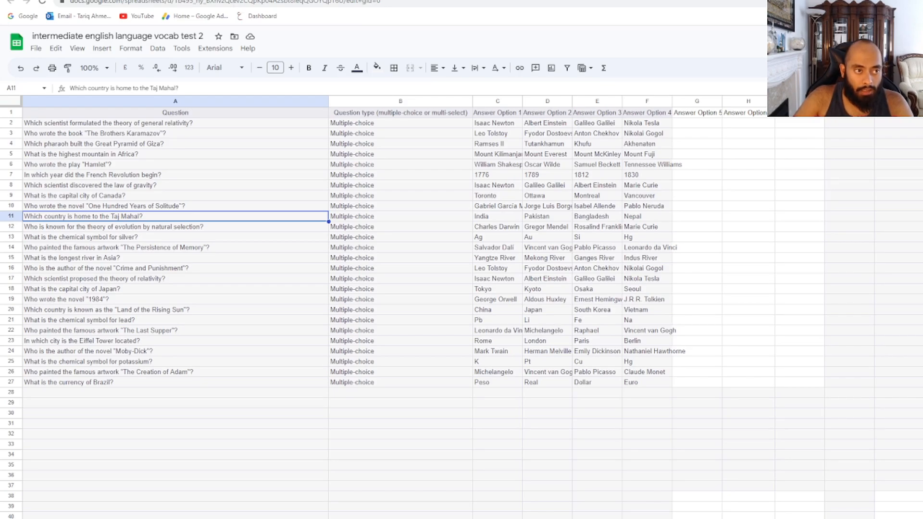
Step: Switch to Udemy, save Practice Test 2 and batch upload the "_intermediate english language vocab test 2 - Sheet1" CSV as its questions
key(ctrl+Tab)
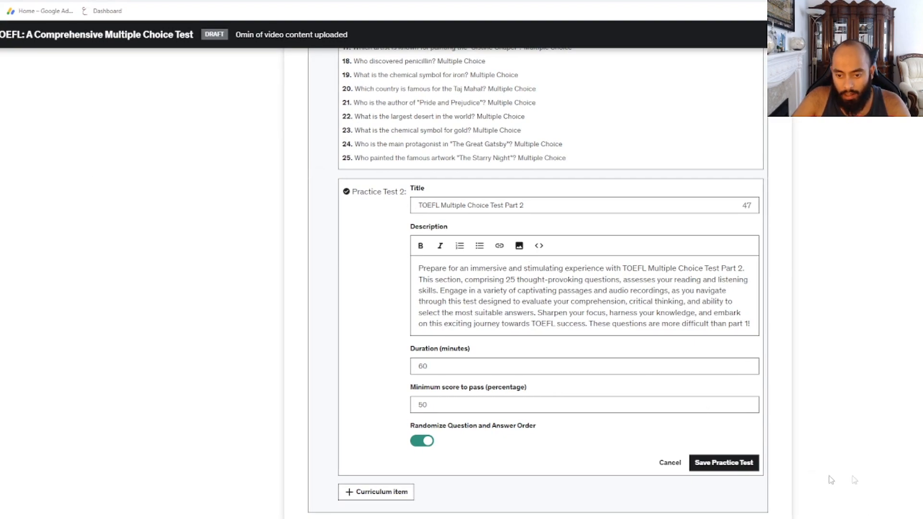
click(741, 463)
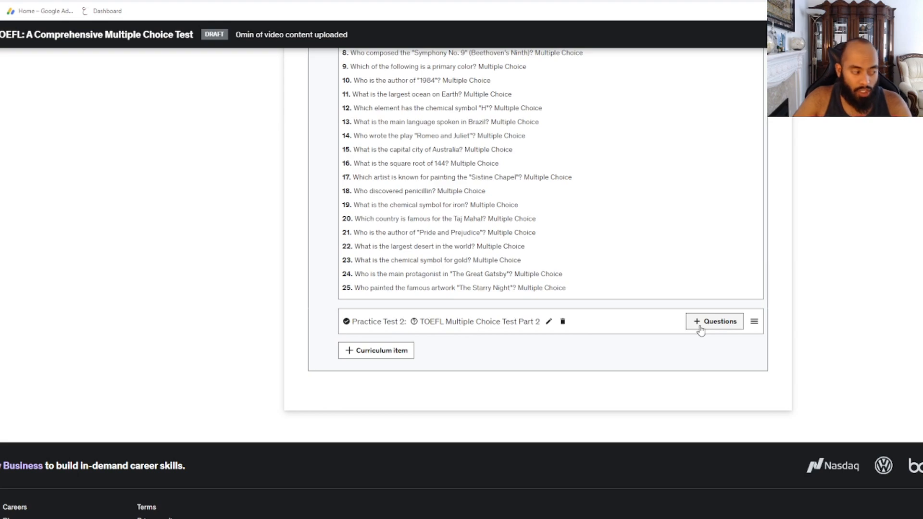
click(701, 329)
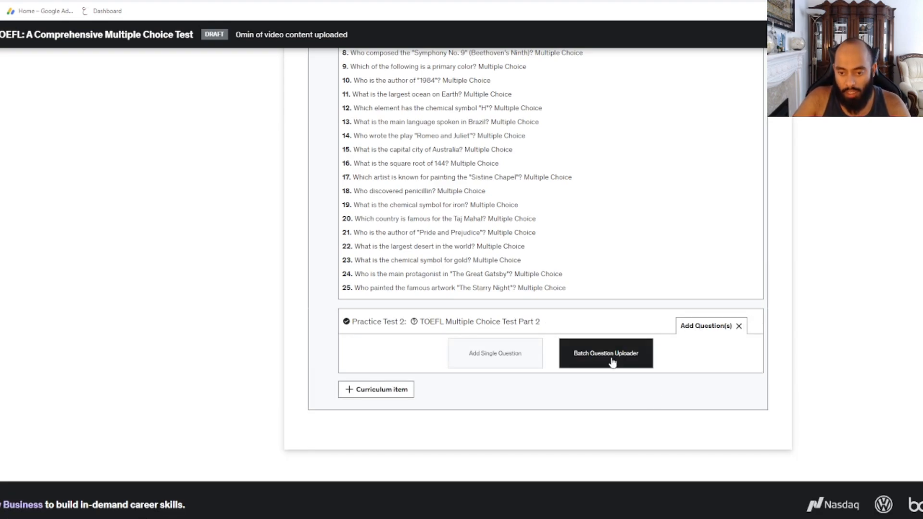
click(607, 356)
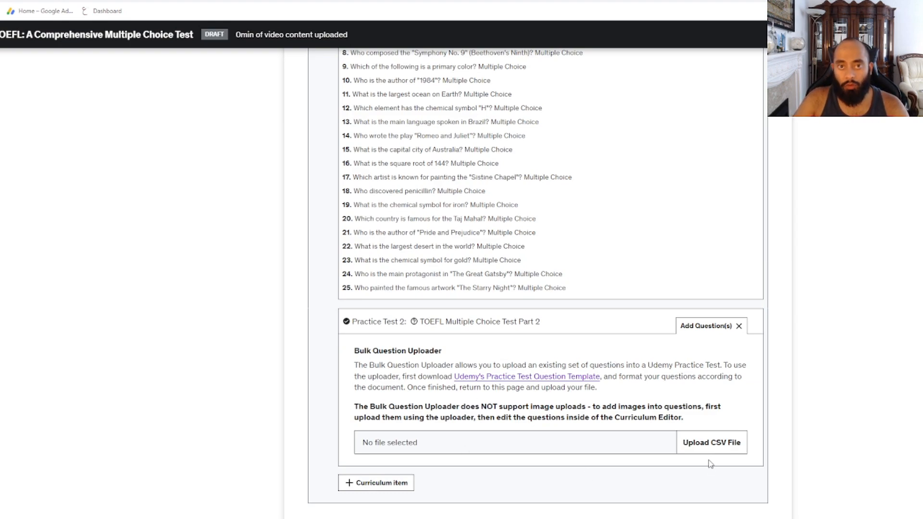
click(714, 448)
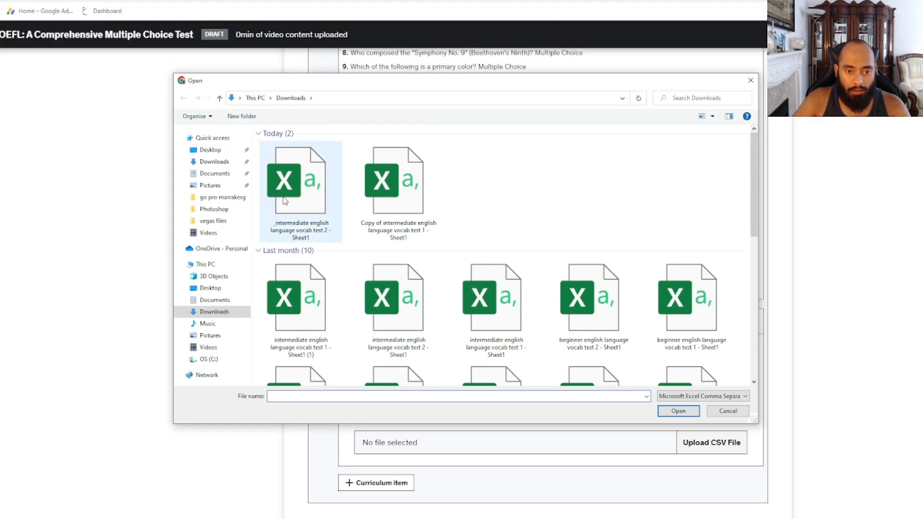
double_click(284, 201)
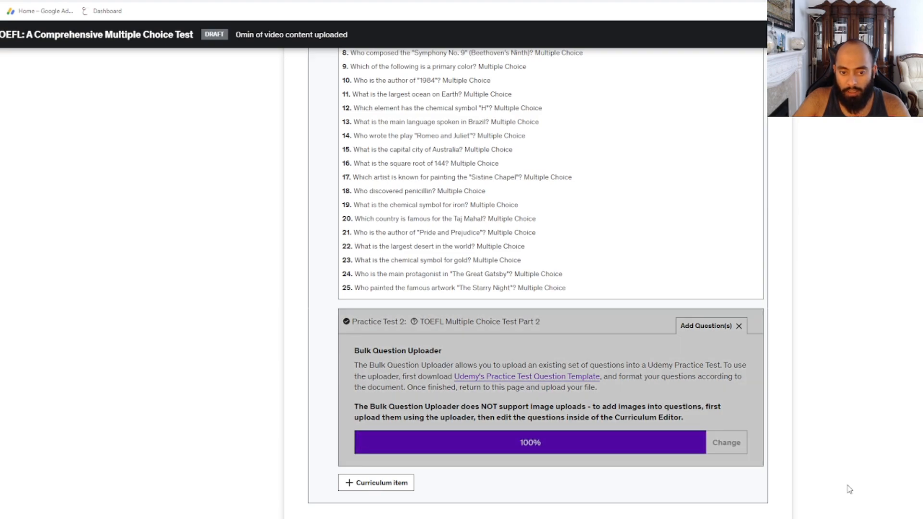
Step: Set the number of questions mentioned in Practice Test 2's description to 26 and save the practice test
scroll(481, 423, down, 8)
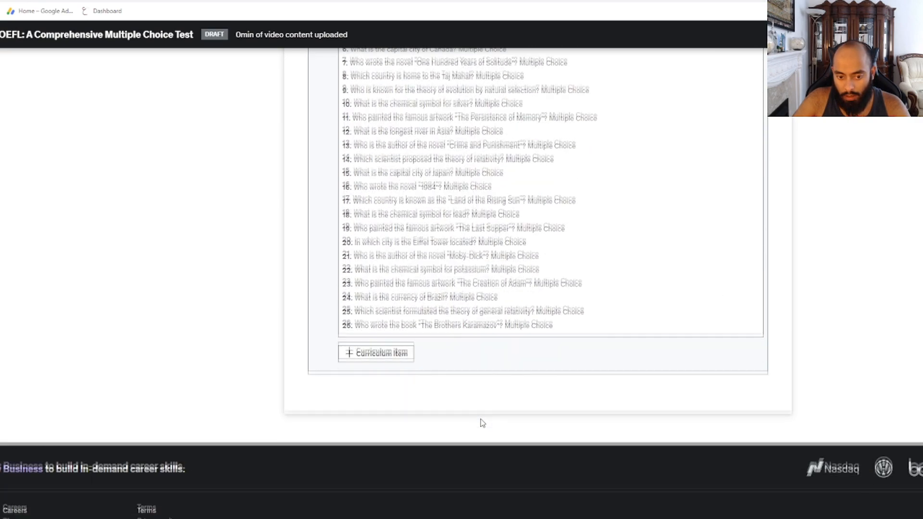
scroll(391, 307, up, 5)
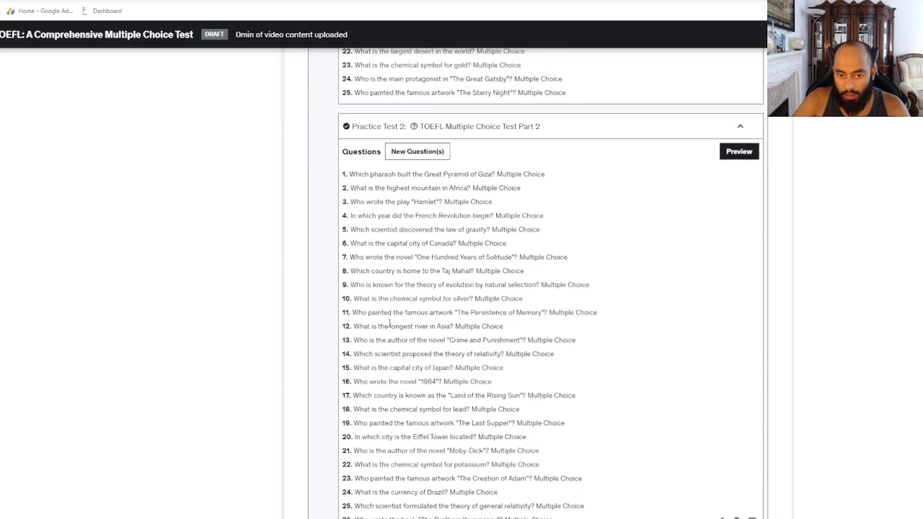
scroll(390, 323, up, 3)
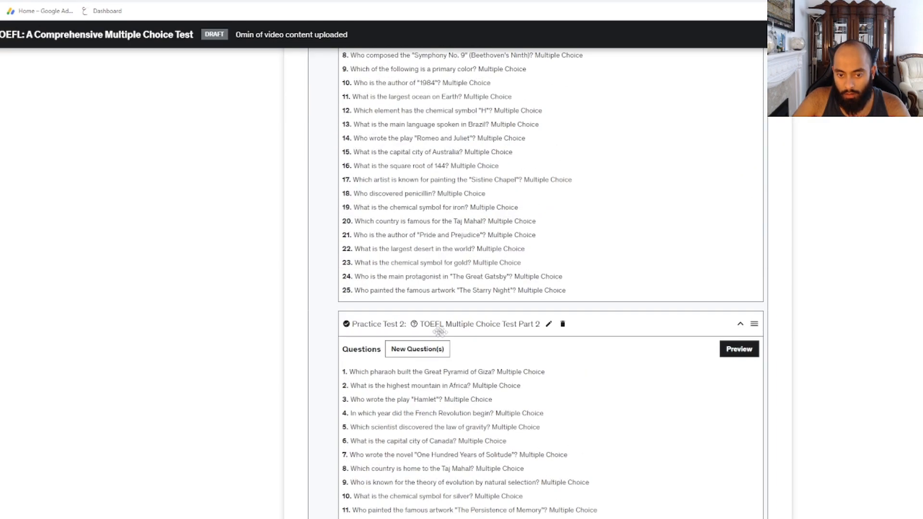
click(548, 324)
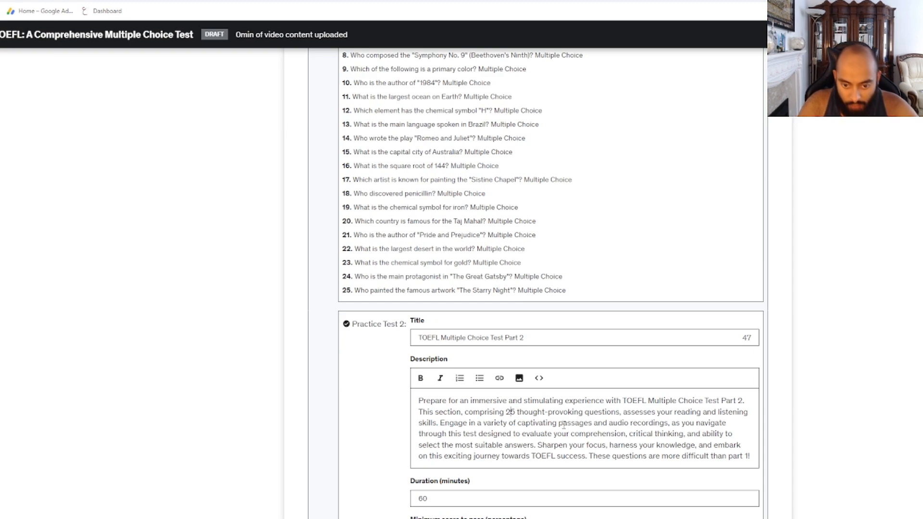
key(BackSpace)
text(6)
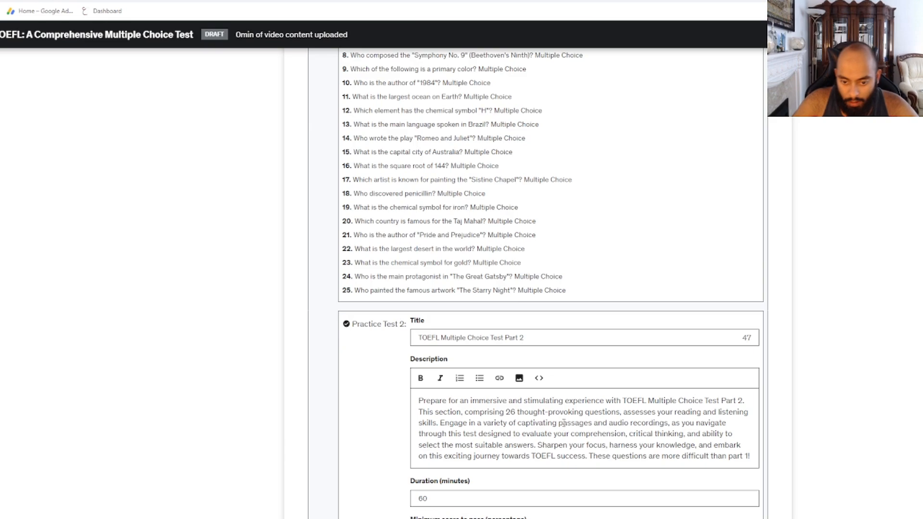
scroll(562, 422, down, 5)
click(731, 347)
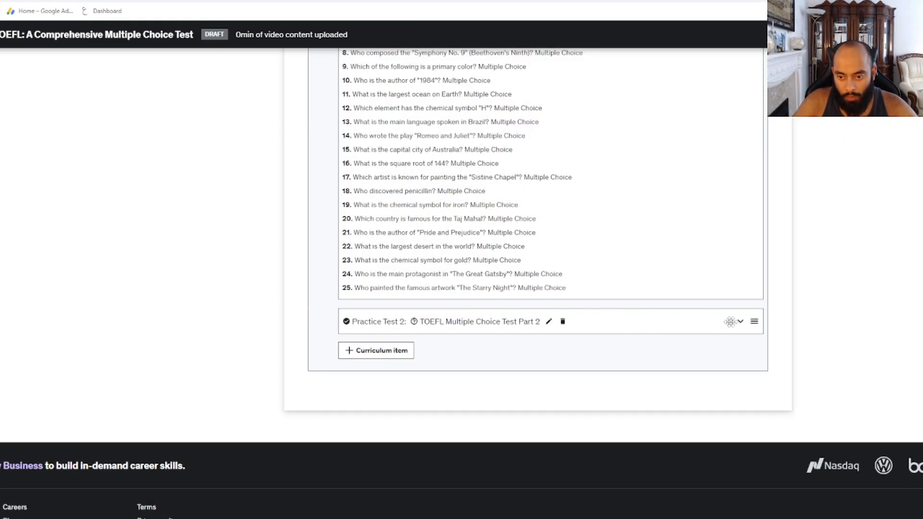
Step: Expand Practice Test 2 and review the question lists of both practice tests in the curriculum
click(740, 322)
scroll(515, 367, down, 8)
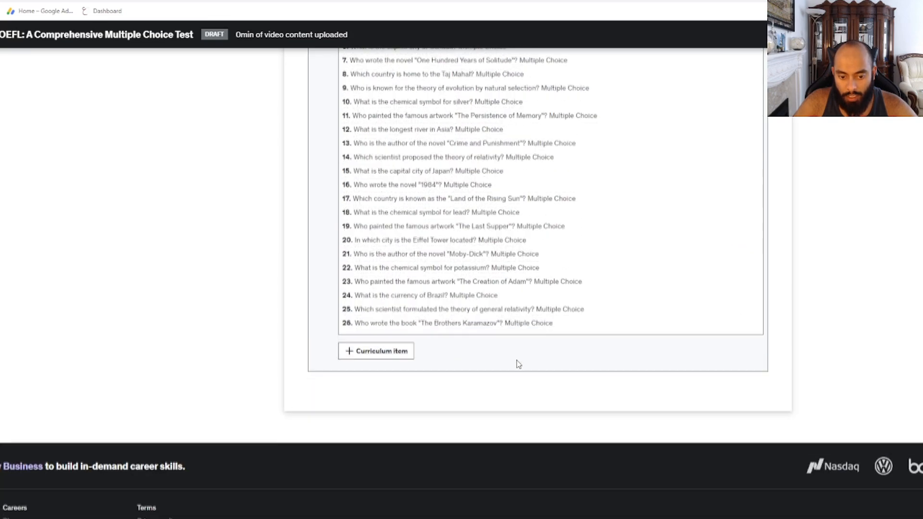
scroll(516, 364, up, 6)
scroll(508, 372, up, 1)
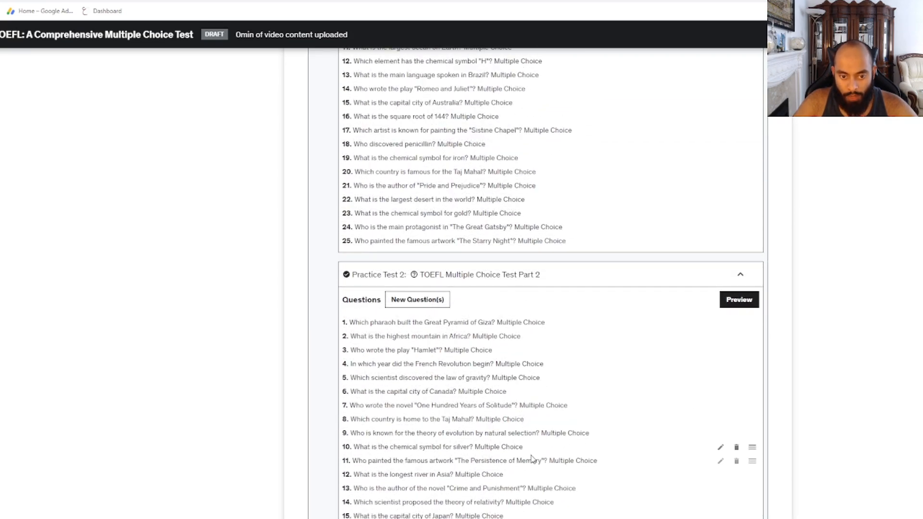
scroll(533, 447, down, 3)
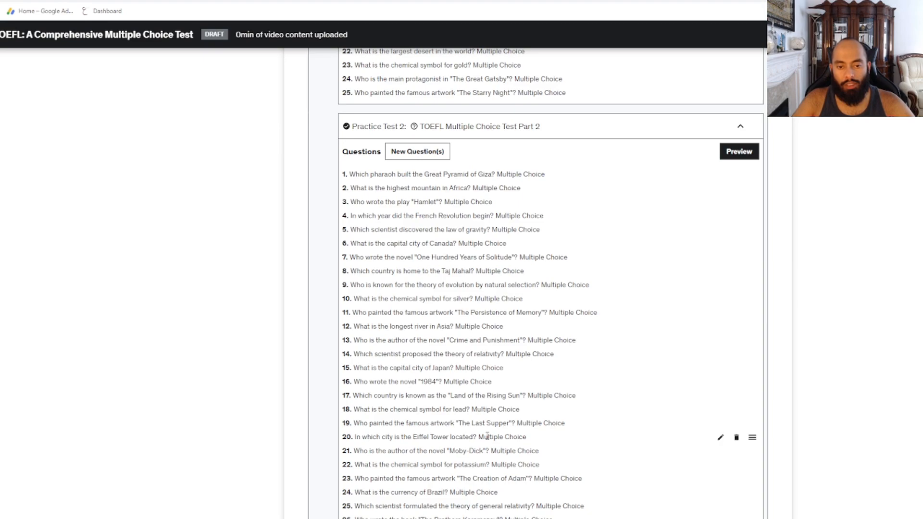
scroll(5, 271, up, 10)
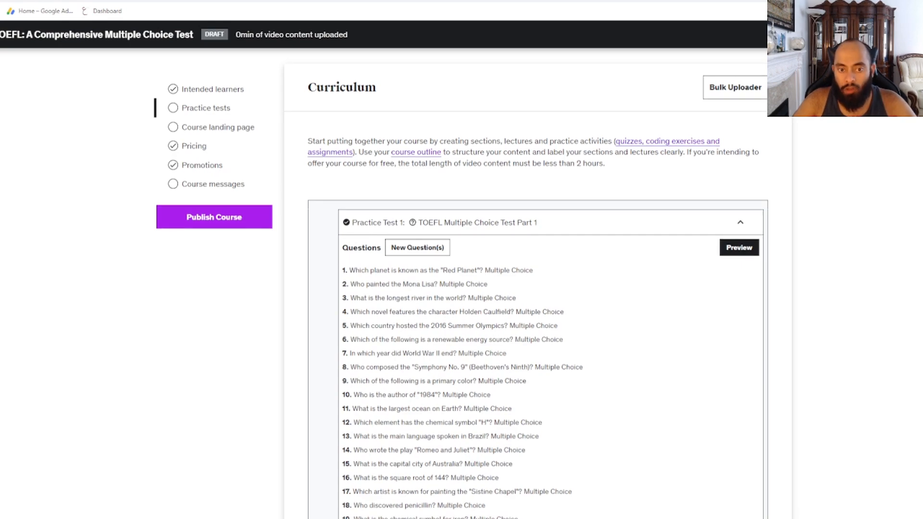
scroll(503, 283, down, 3)
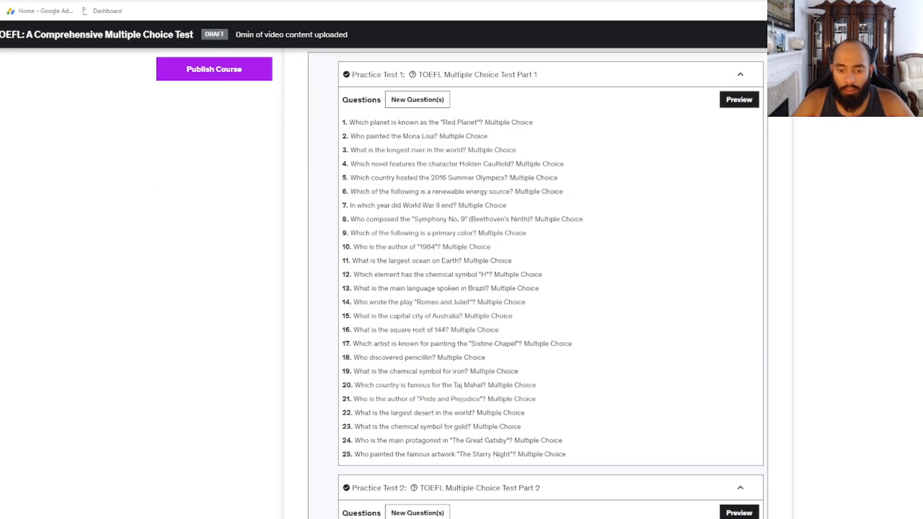
scroll(550, 283, down, 15)
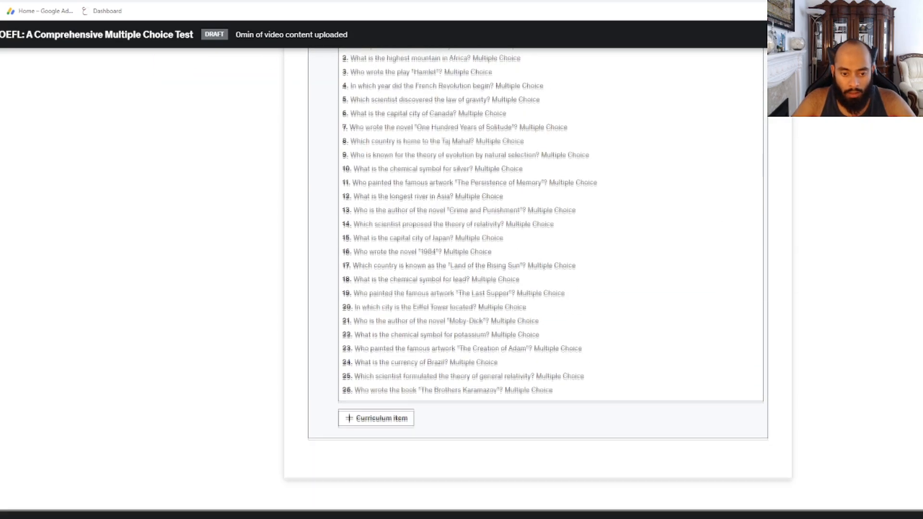
scroll(256, 262, up, 20)
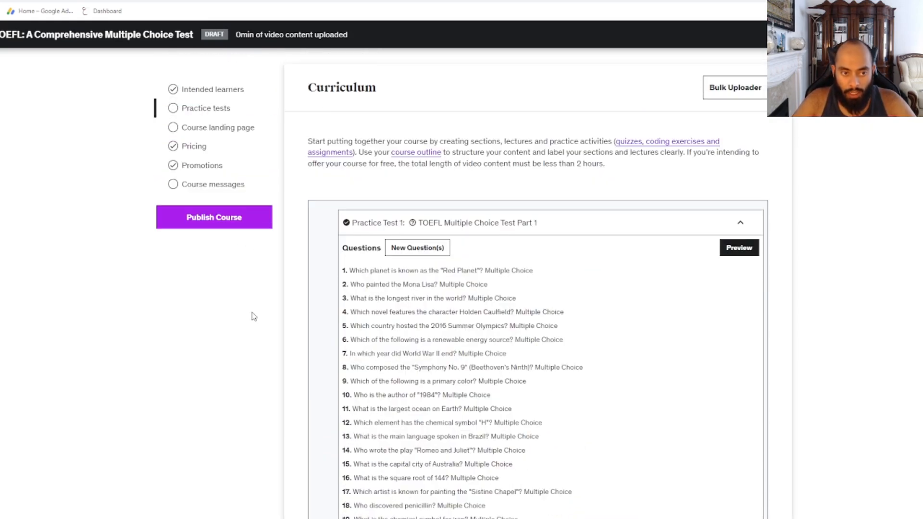
scroll(745, 415, down, 3)
scroll(740, 414, down, 10)
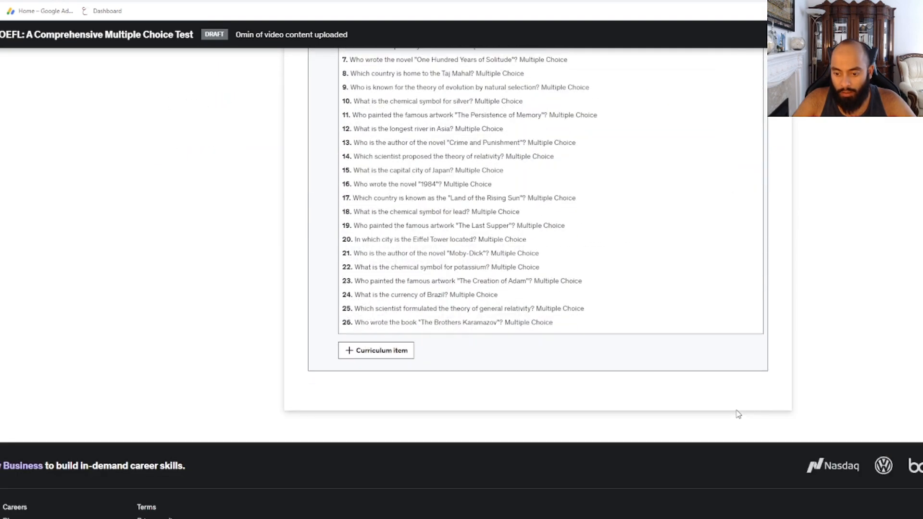
Step: Open the course landing page and look through it down to the course image requirements
scroll(673, 367, up, 15)
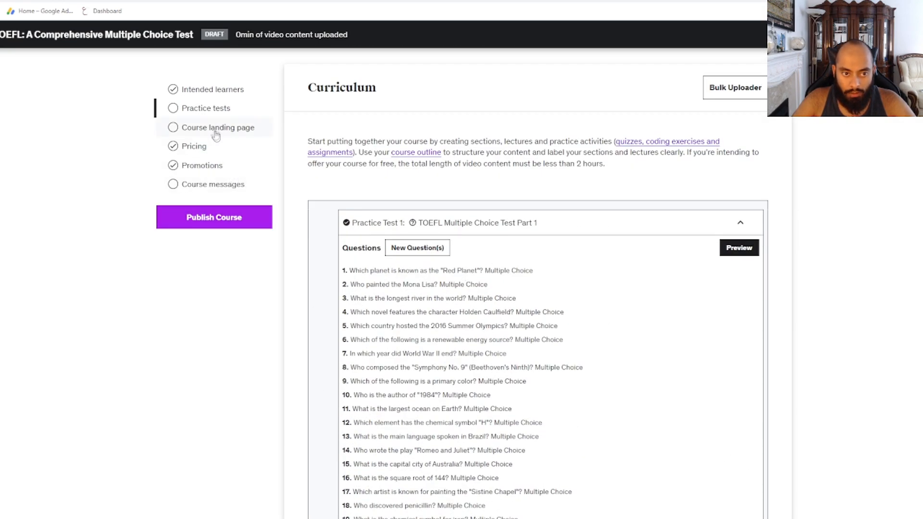
click(217, 128)
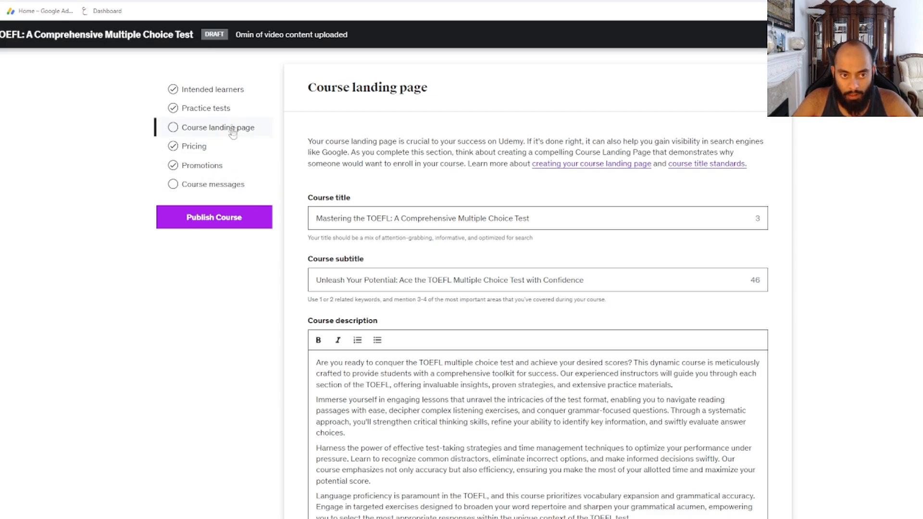
scroll(555, 303, down, 10)
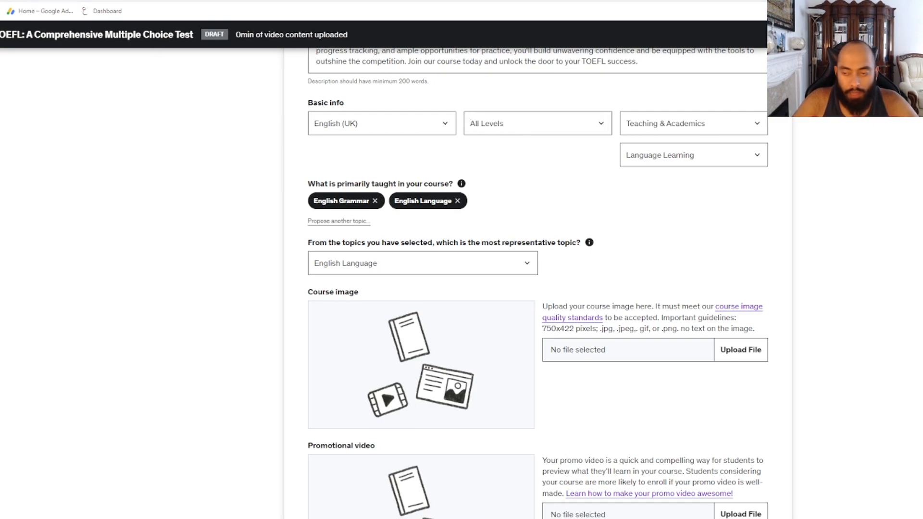
Step: Switch to the Midjourney Bot in Discord and run /imagine with the prompt "create me a cover photo of an english test"
key(ctrl+t)
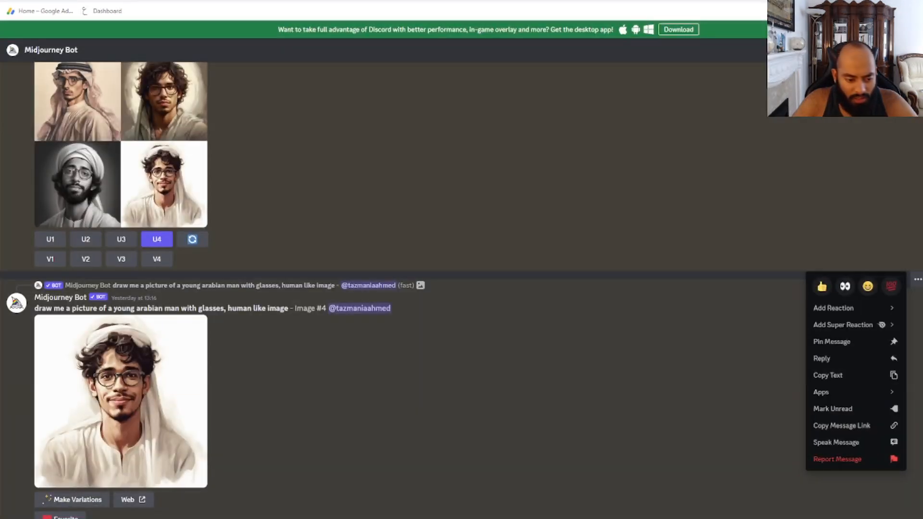
key(Escape)
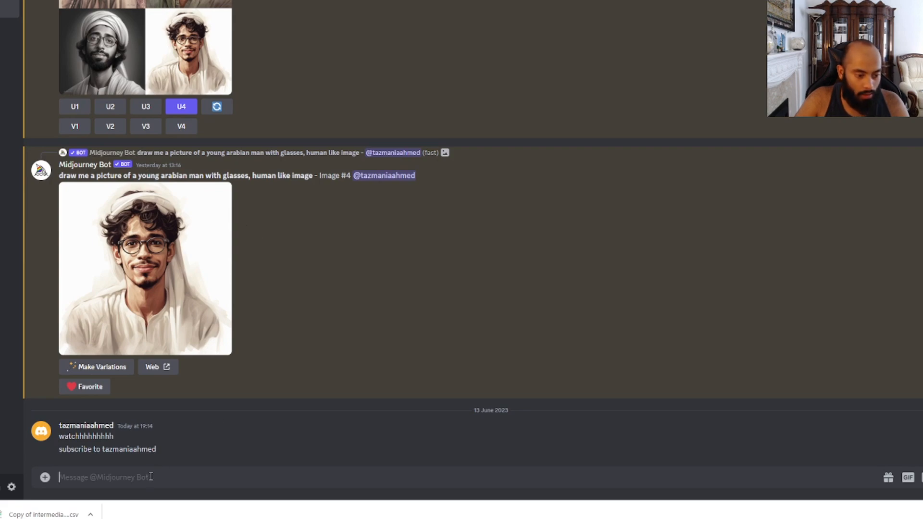
text(/imagi)
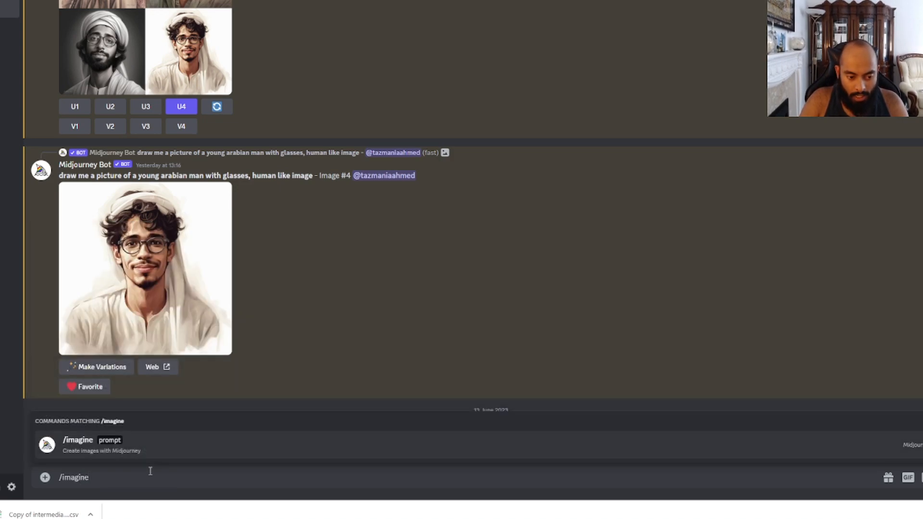
text(ne)
key(Tab)
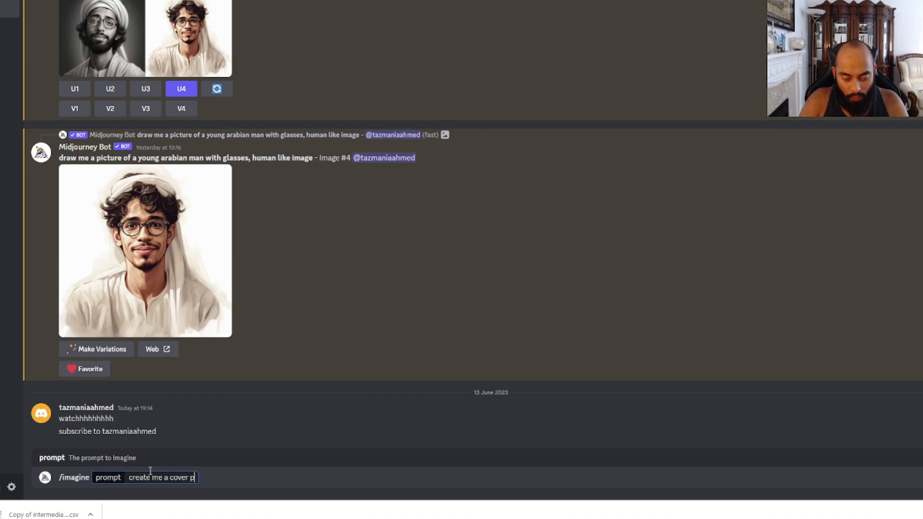
text(create me a cover photo of an)
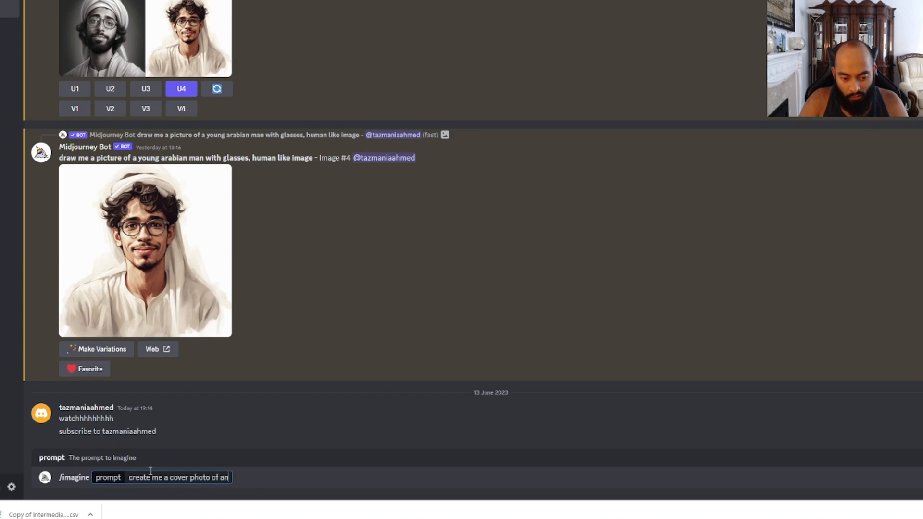
text( english t)
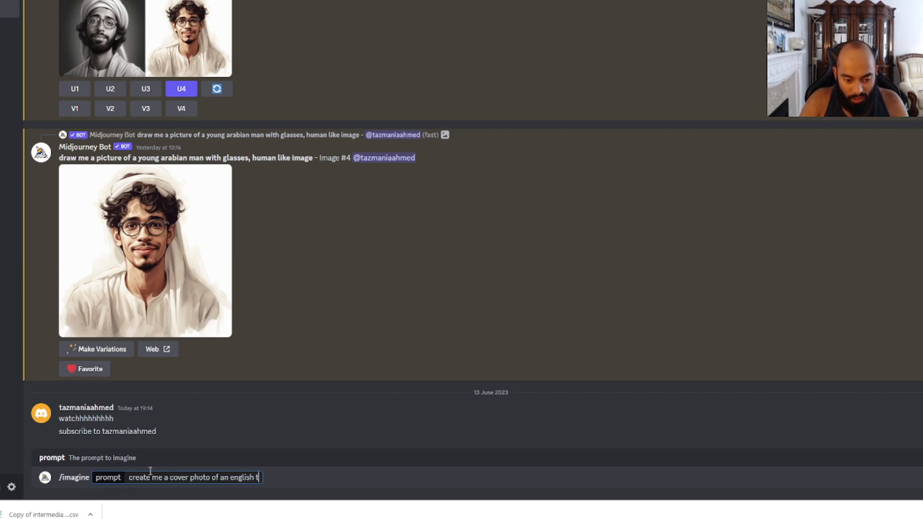
text(est)
key(Return)
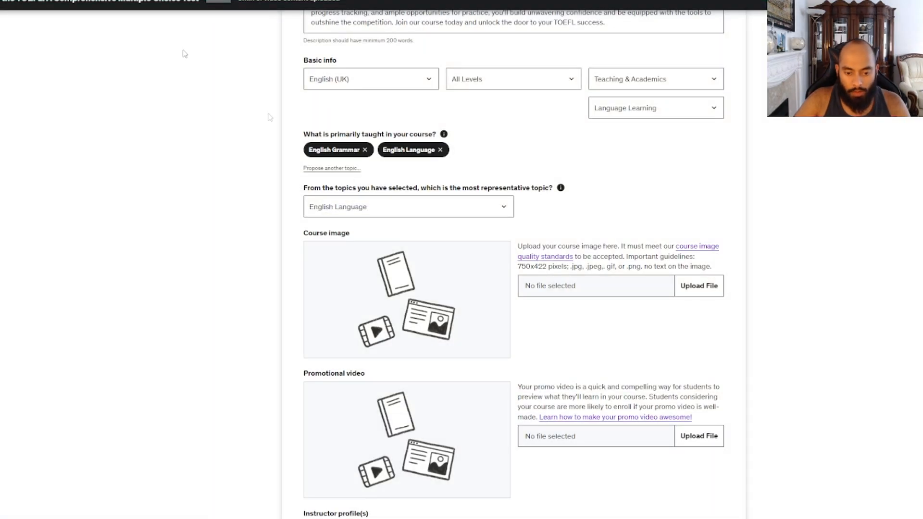
Step: Back in Udemy, look over the rest of the course landing page and open the course messages section
scroll(499, 327, down, 5)
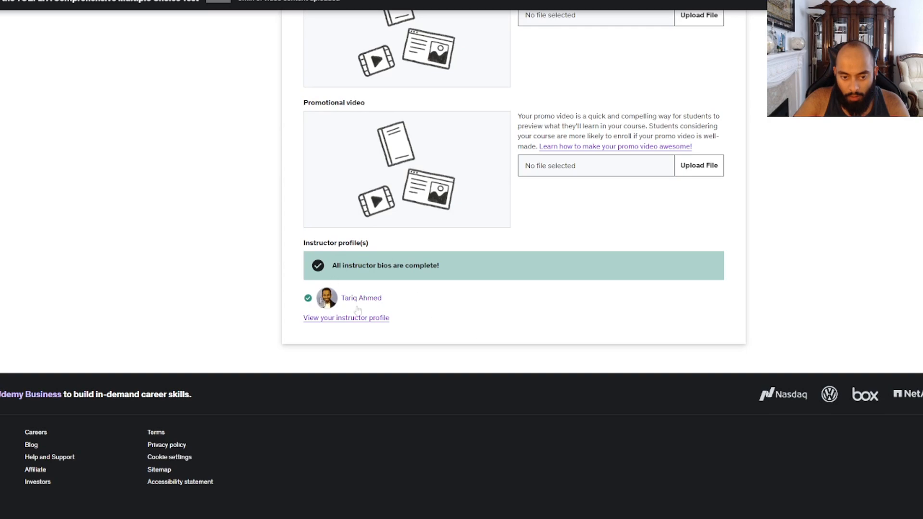
scroll(393, 283, up, 15)
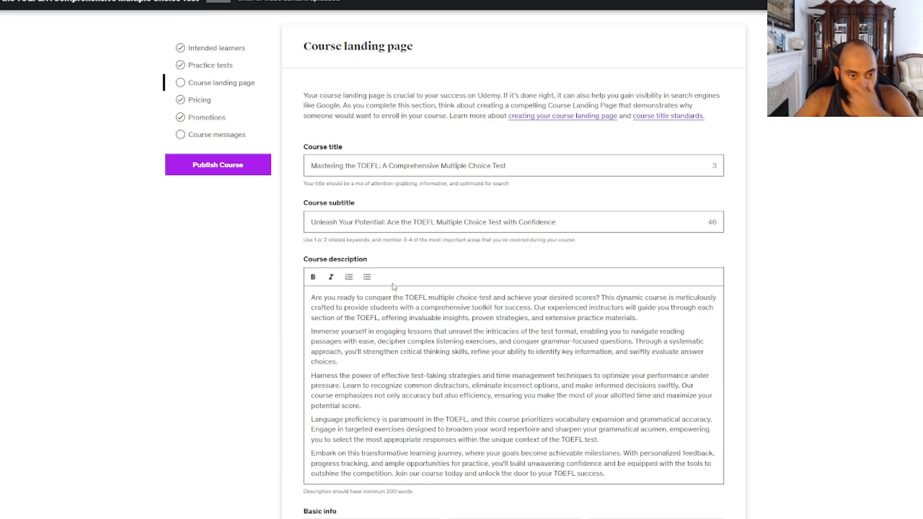
click(199, 136)
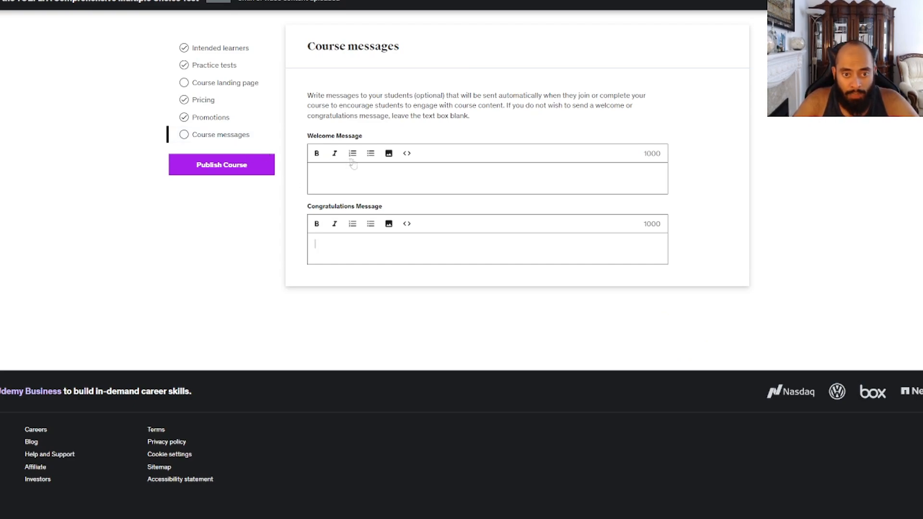
Step: Switch to ChatGPT and send the prompt "write me a welcome message for my course"
drag(367, 143, 308, 138)
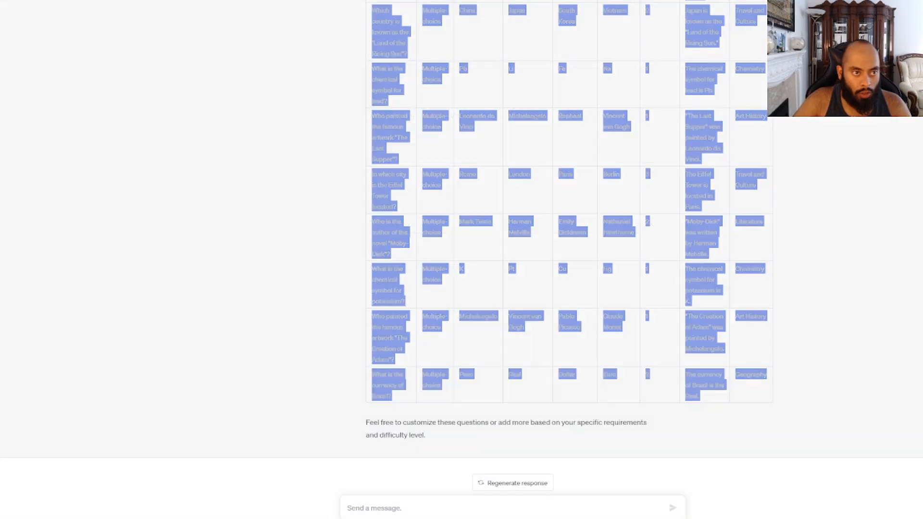
click(424, 507)
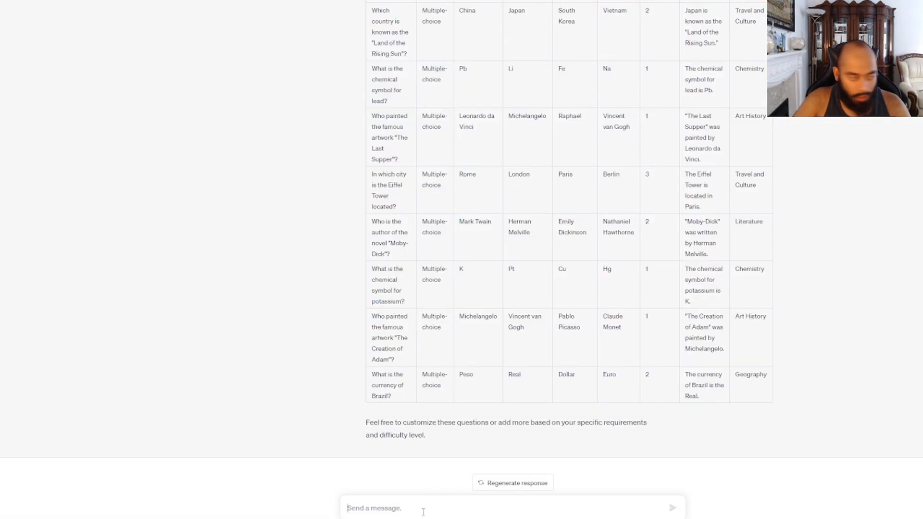
text(writ)
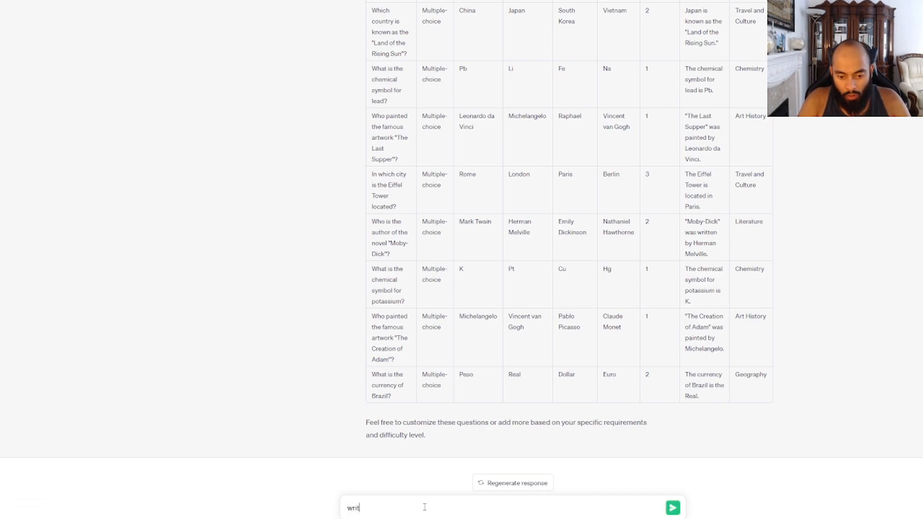
text(e me a)
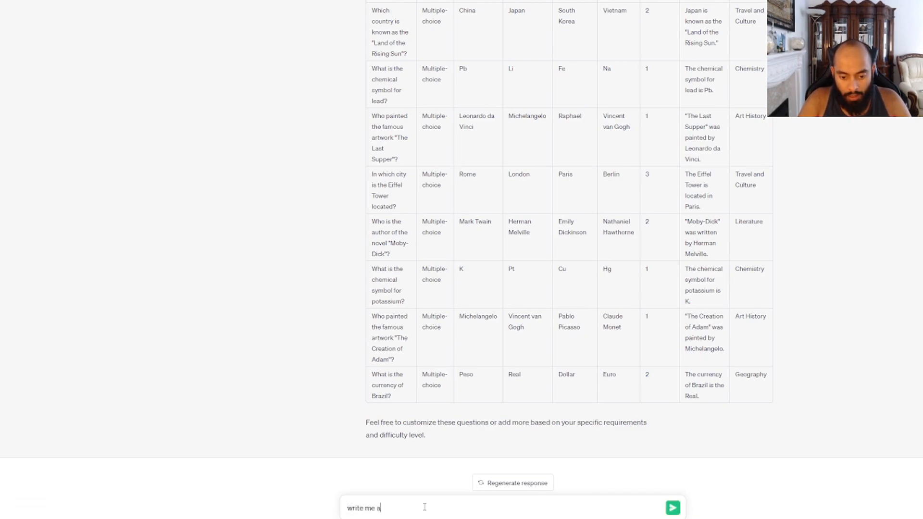
text( welcome message for my course)
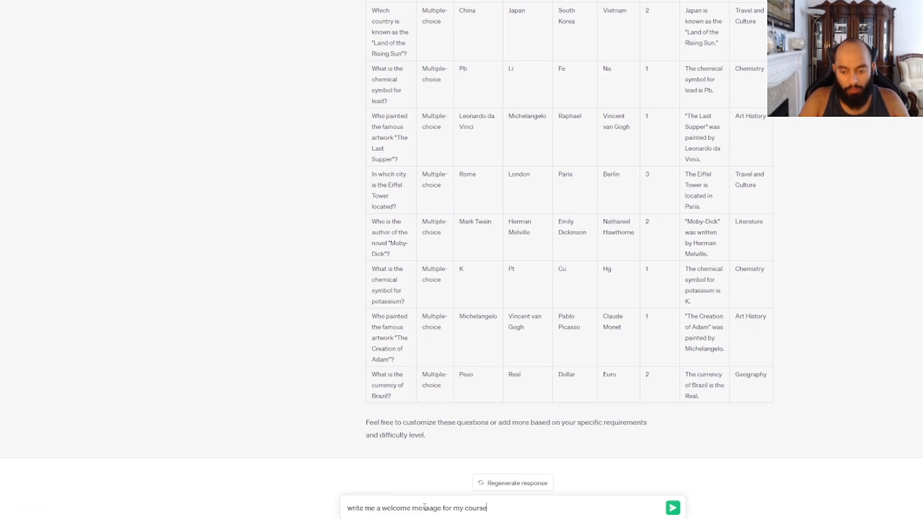
key(Return)
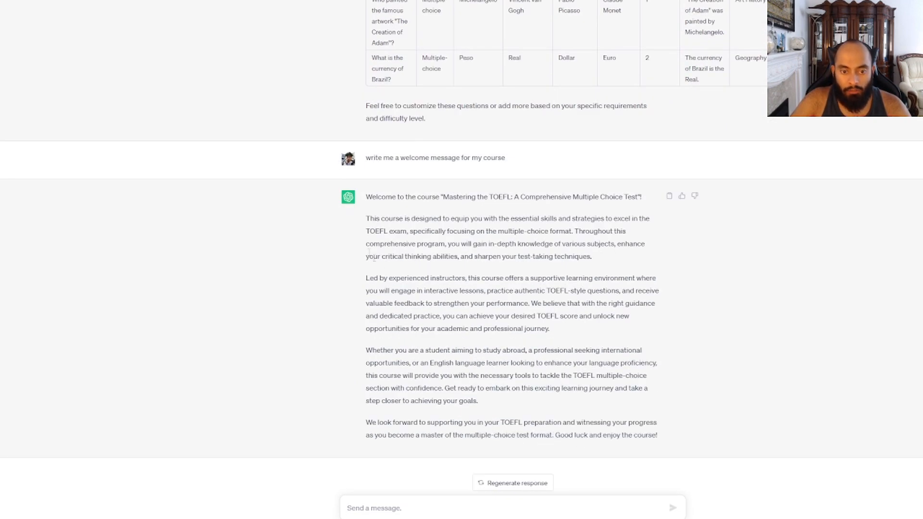
Step: Copy the generated welcome text from "This course is designed" to the end and paste it into the Welcome Message in Udemy
drag(364, 196, 365, 225)
key(ctrl+c)
click(668, 446)
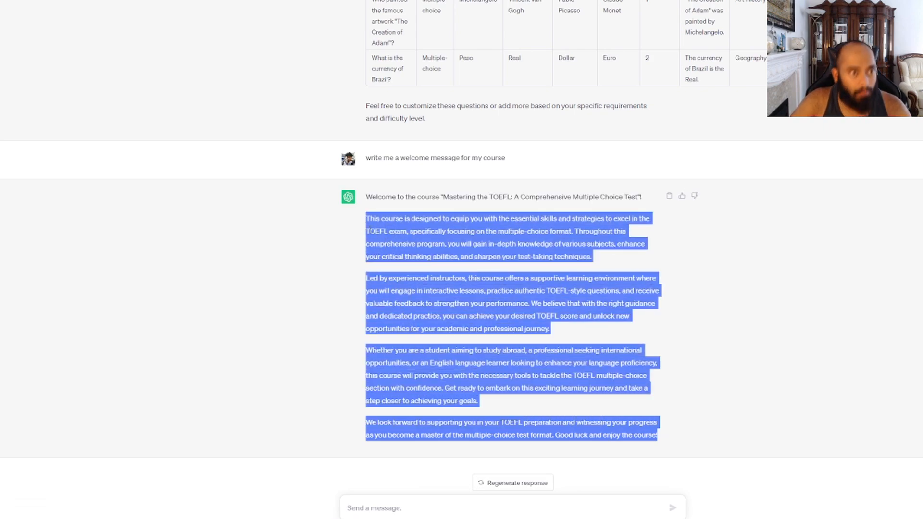
click(159, 1)
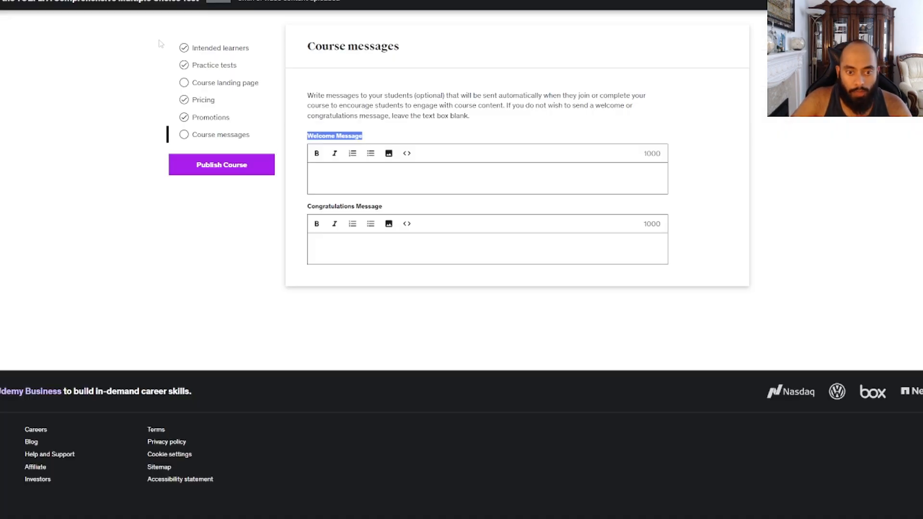
click(385, 174)
key(ctrl+v)
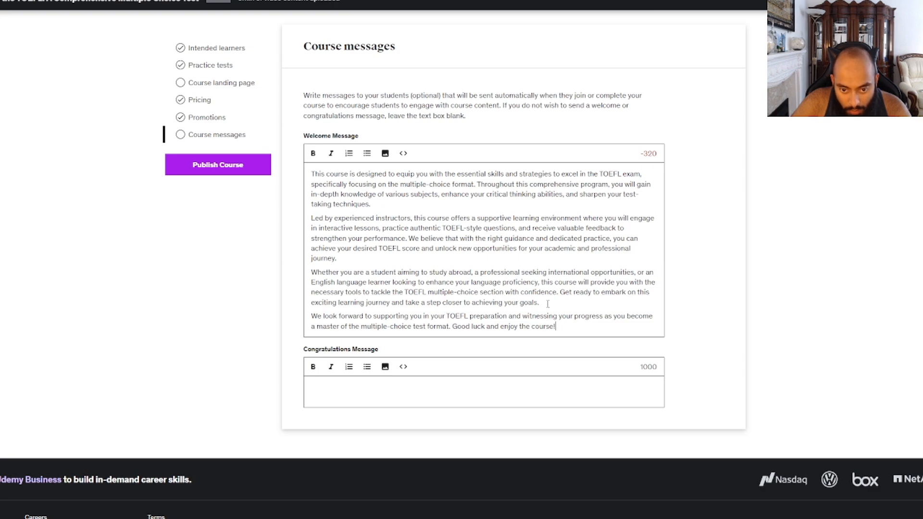
Step: Delete the "Led by experienced instructors" paragraph from the Welcome Message, leaving no empty line
drag(363, 256, 302, 223)
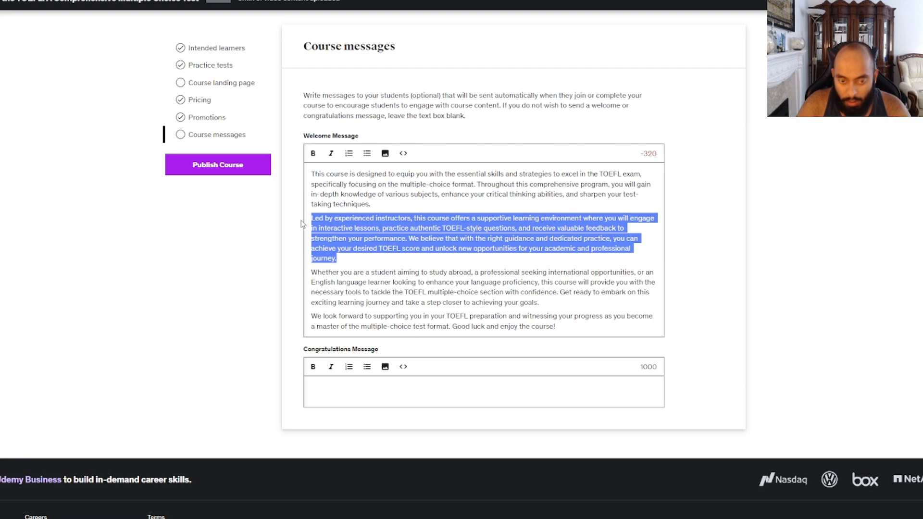
key(BackSpace)
key(BackSpace)
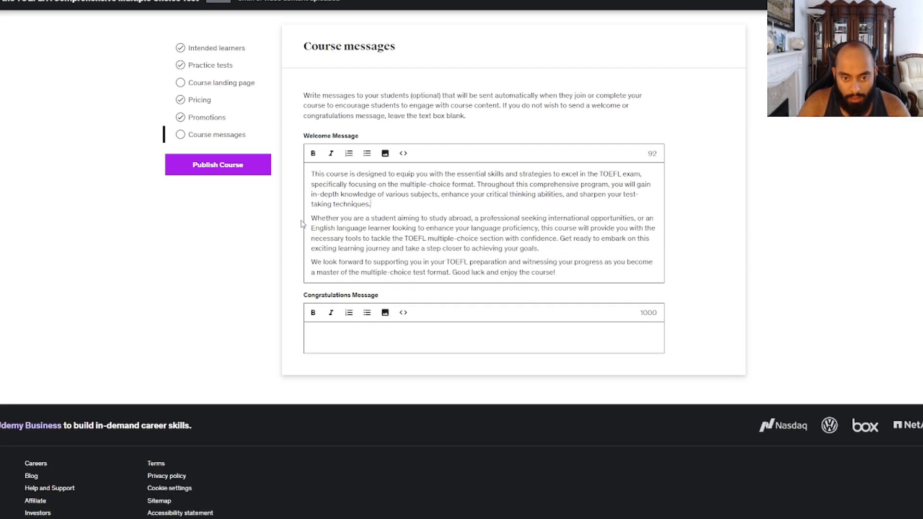
Step: Return to ChatGPT and send the prompt "now write me a brief congratulations message"
key(ctrl+Tab)
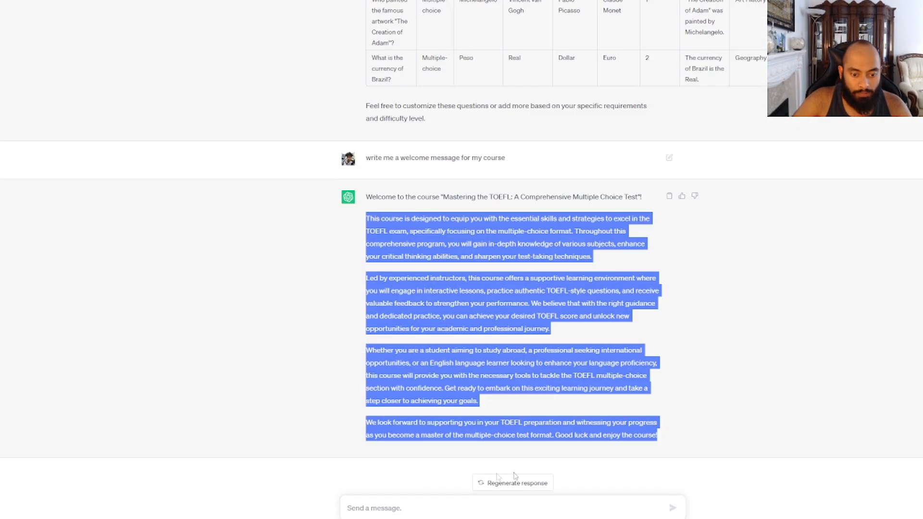
click(422, 513)
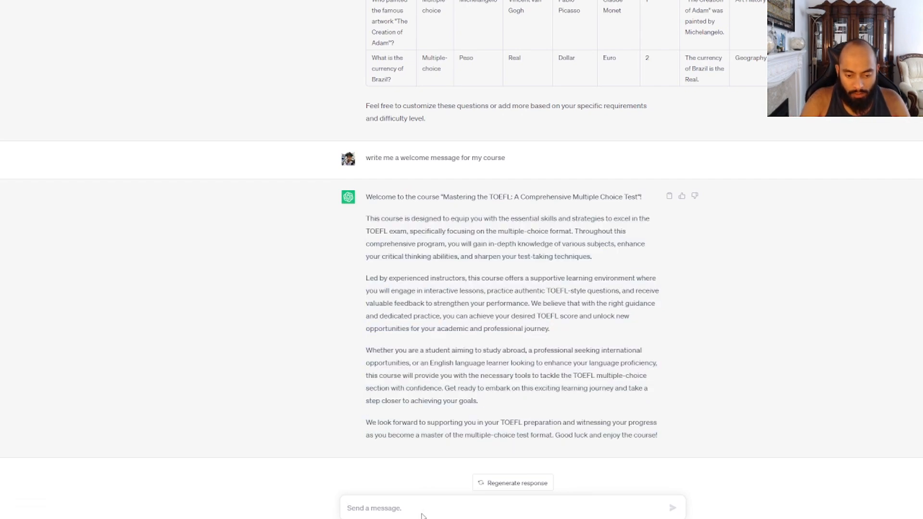
text(now write)
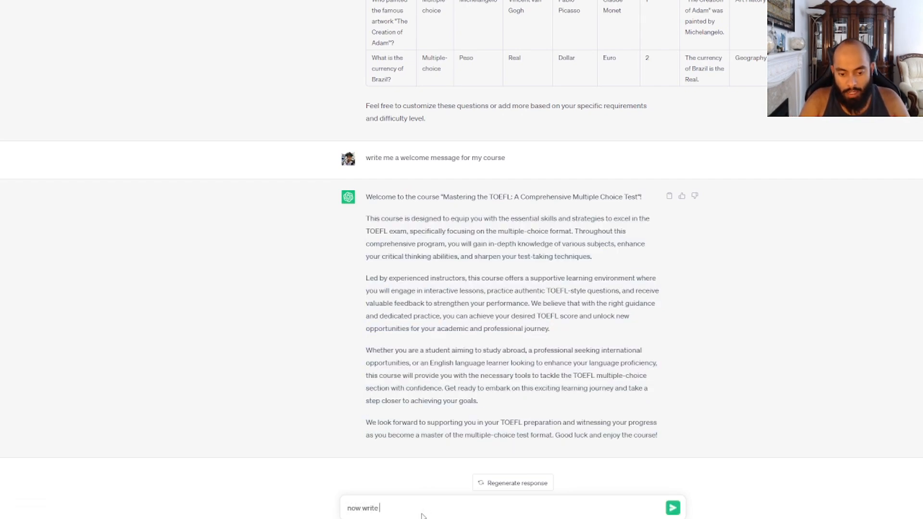
text( me a brief congratu)
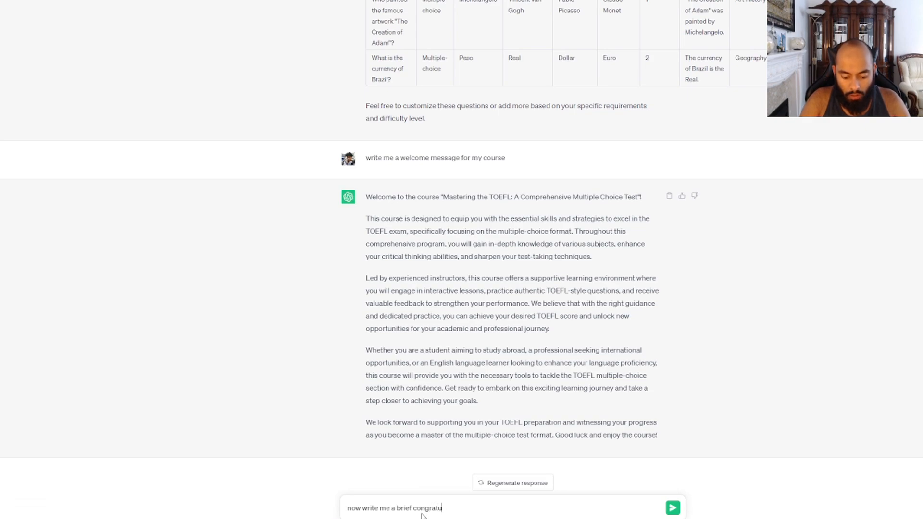
text(lations message)
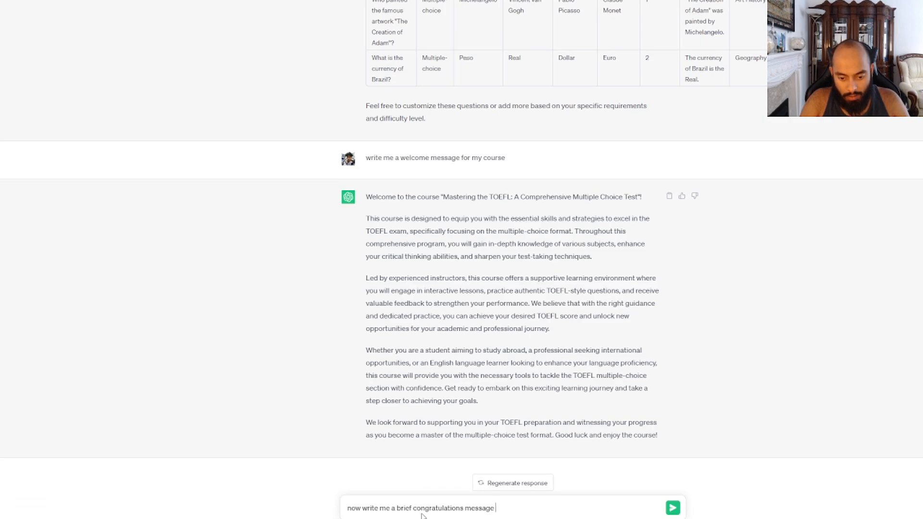
key(Return)
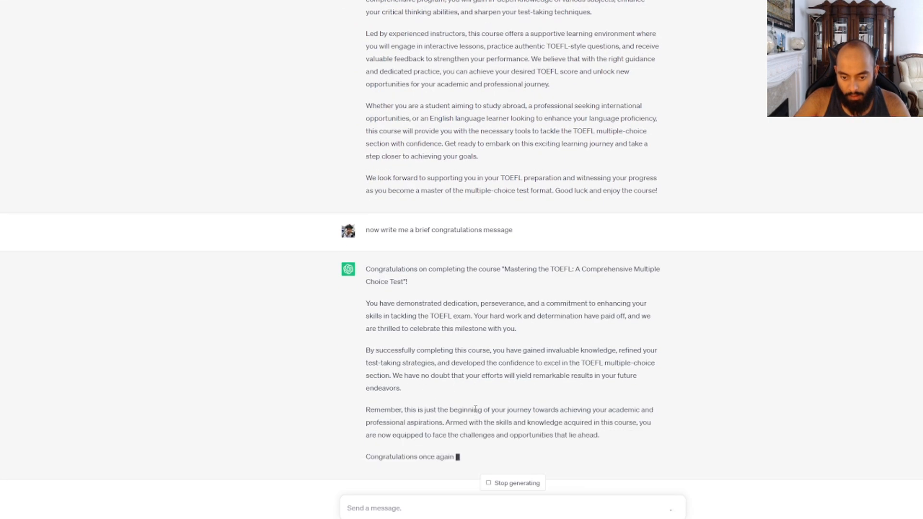
Step: Copy the whole generated congratulations text and paste it into the Congratulations Message in Udemy
drag(624, 440, 360, 234)
key(ctrl+c)
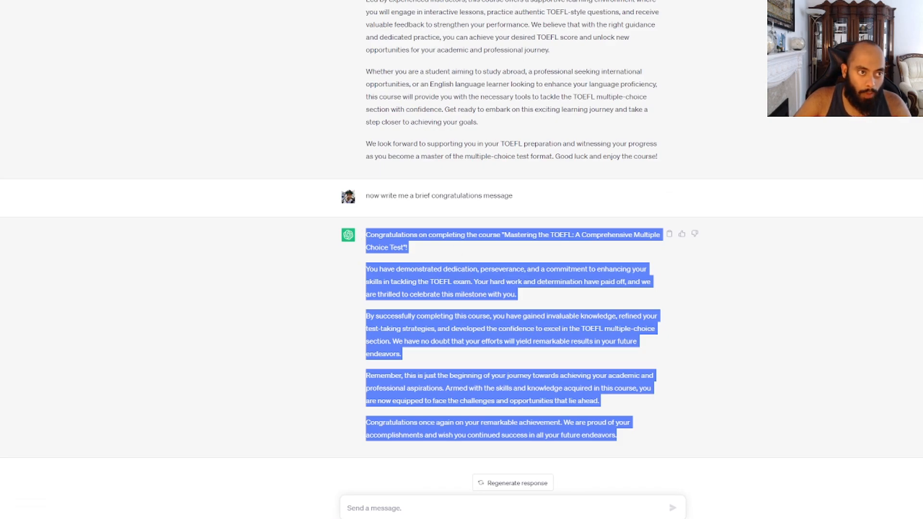
key(ctrl+Tab)
click(394, 341)
key(ctrl+v)
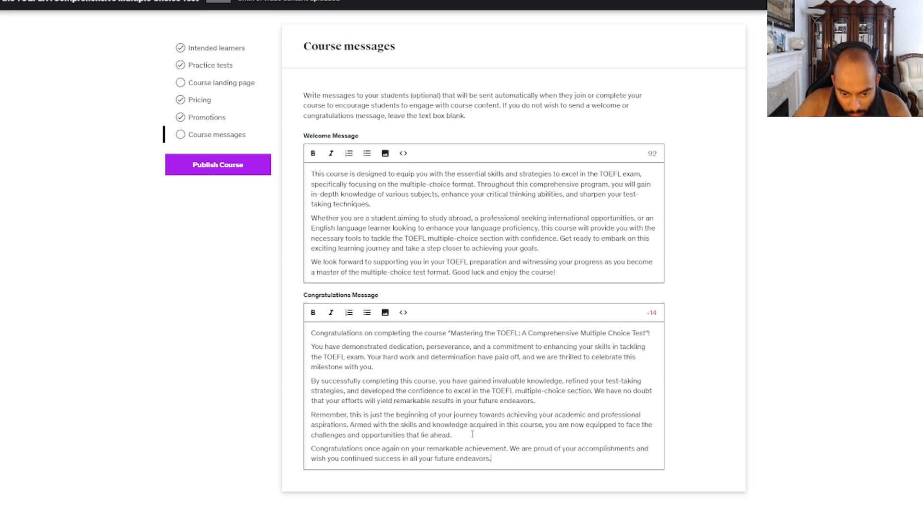
Step: Delete the "Remember, this is just the beginning" paragraph and its empty line from the Congratulations Message
drag(472, 435, 290, 416)
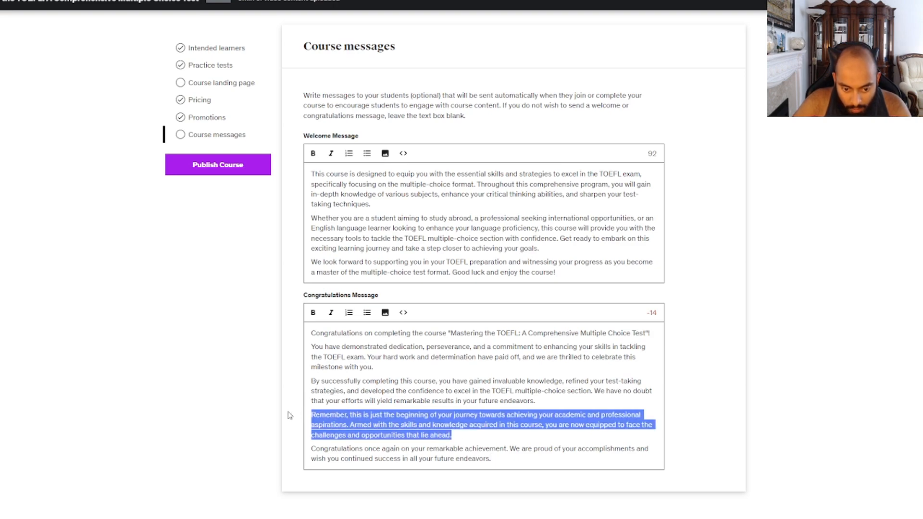
key(BackSpace)
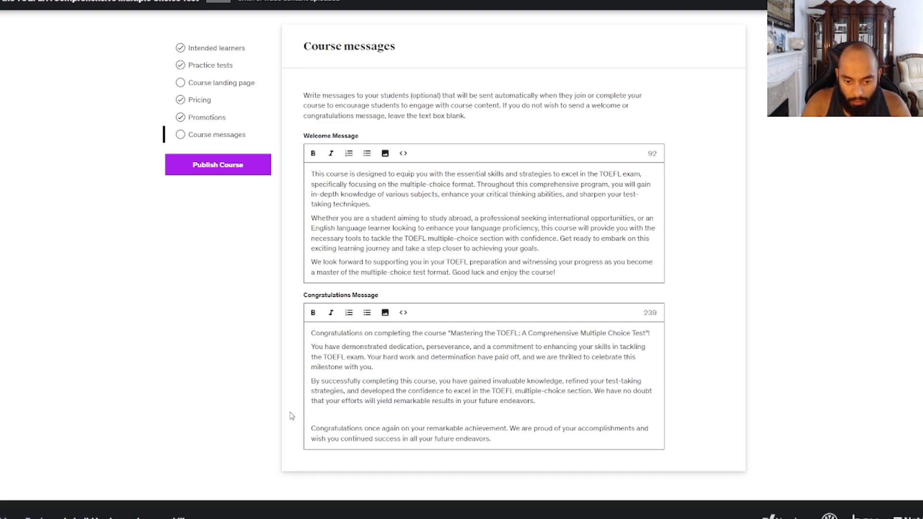
key(BackSpace)
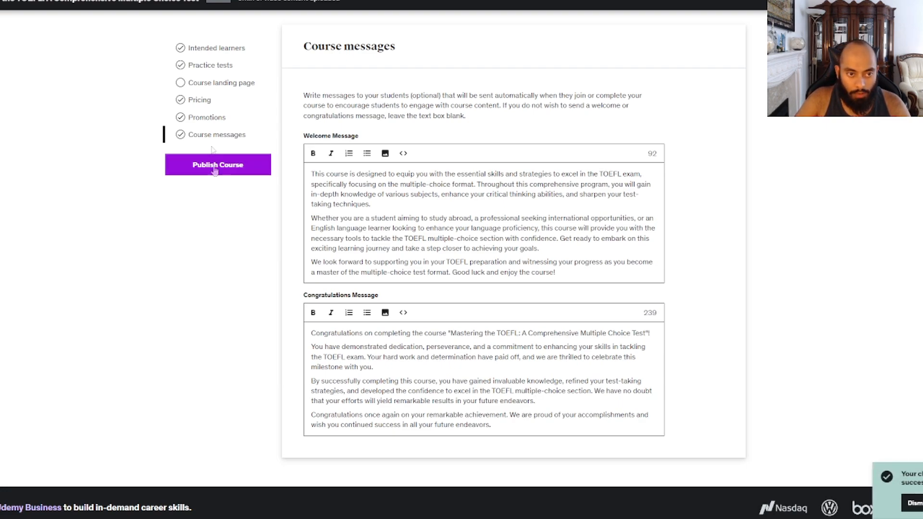
Step: Open the course landing page at the course image section
click(209, 82)
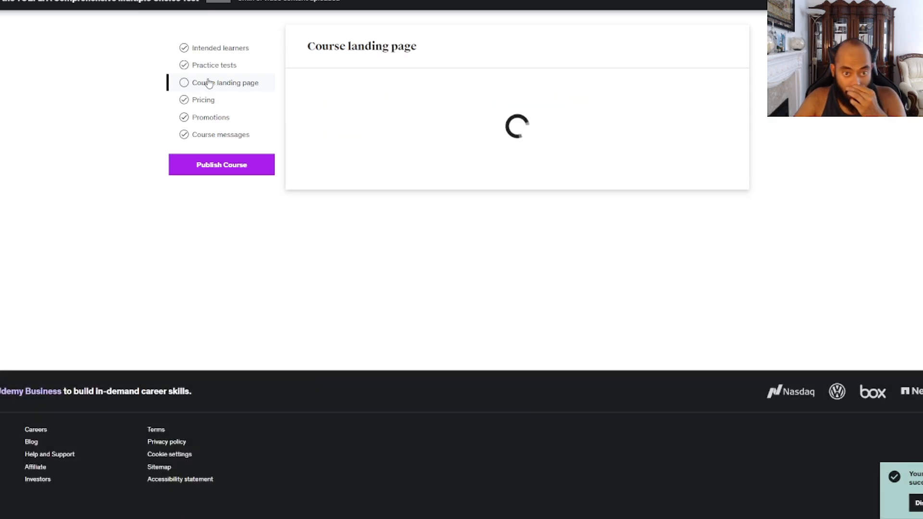
scroll(401, 297, down, 6)
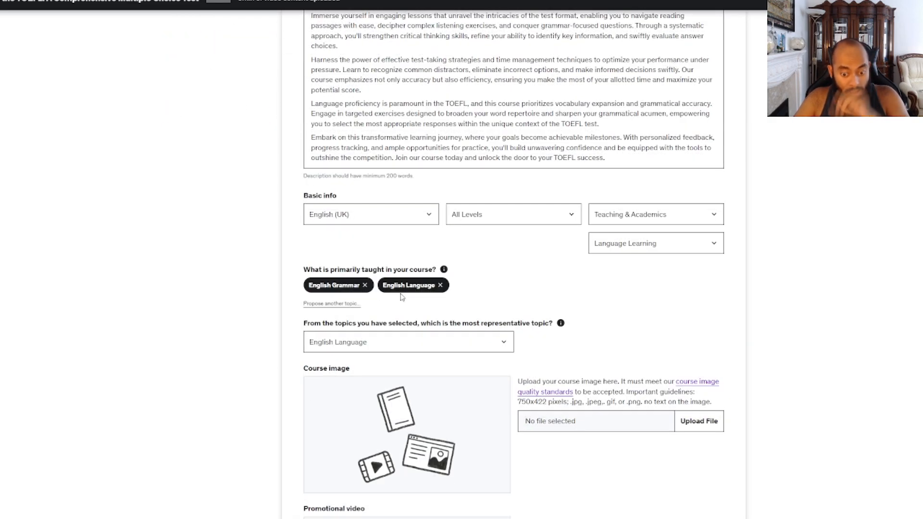
scroll(401, 297, down, 3)
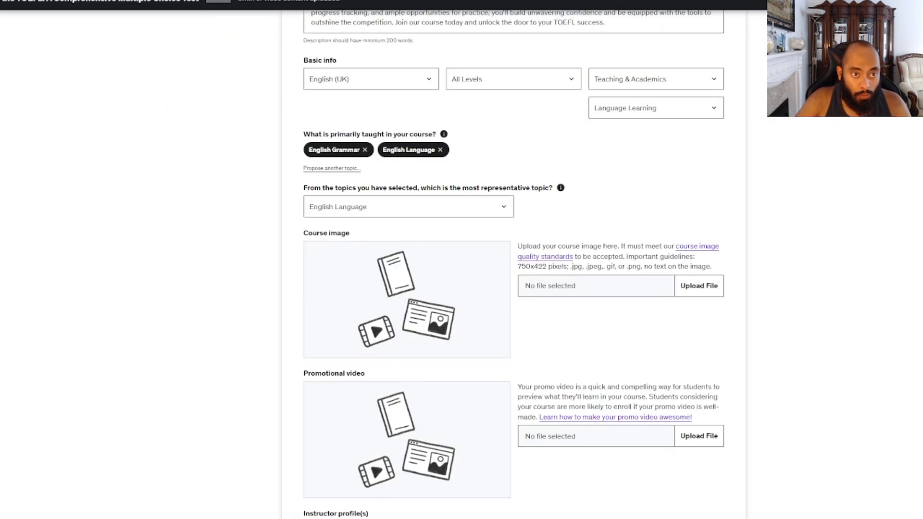
Step: Switch to the Midjourney Bot in Discord and upscale the third image of the English test cover photo set
click(145, 1)
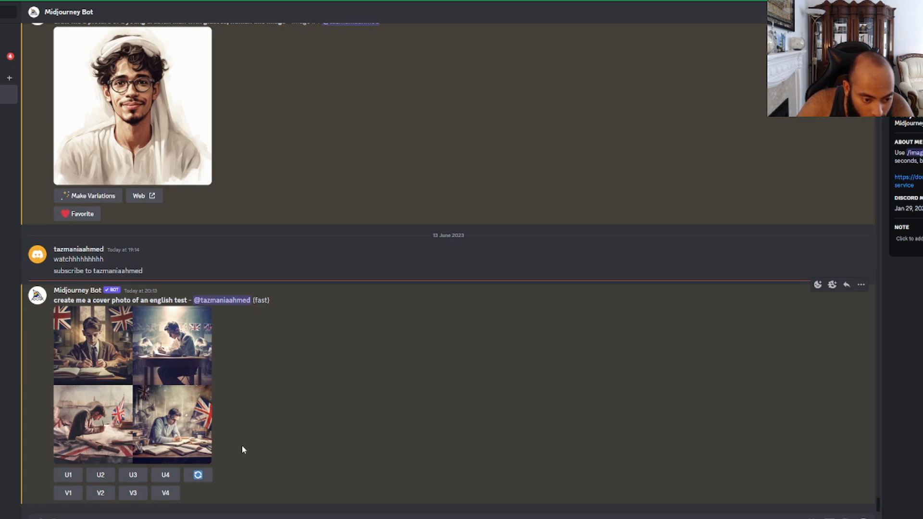
click(131, 476)
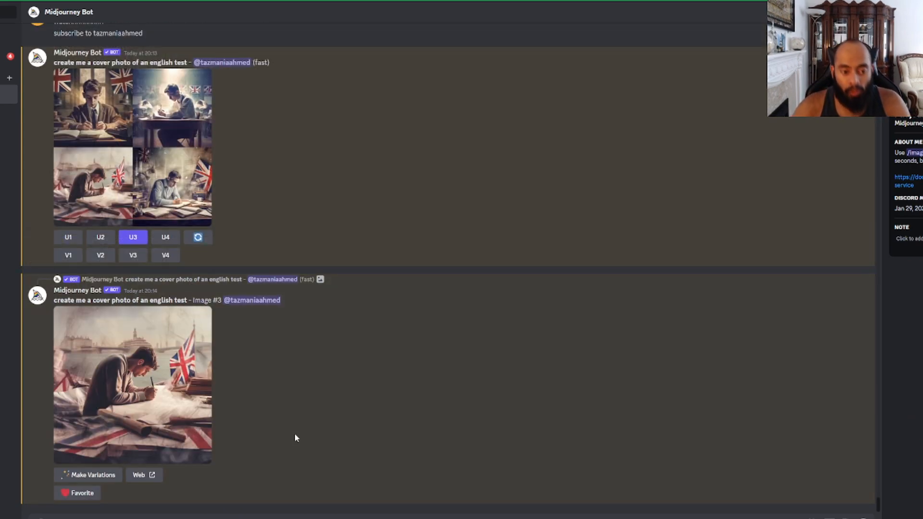
right_click(126, 382)
click(398, 394)
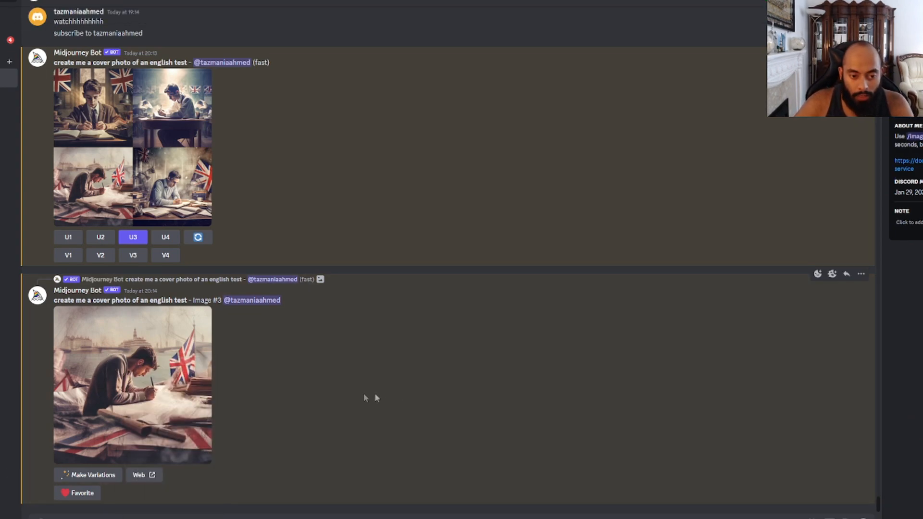
Step: Open the upscaled cover photo in the browser and save it as a PNG image in Downloads under the suggested name
click(157, 398)
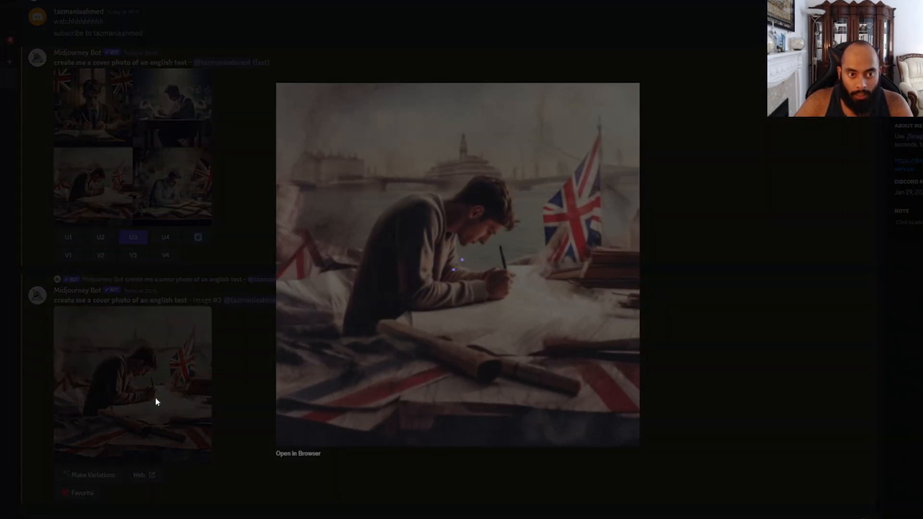
click(313, 455)
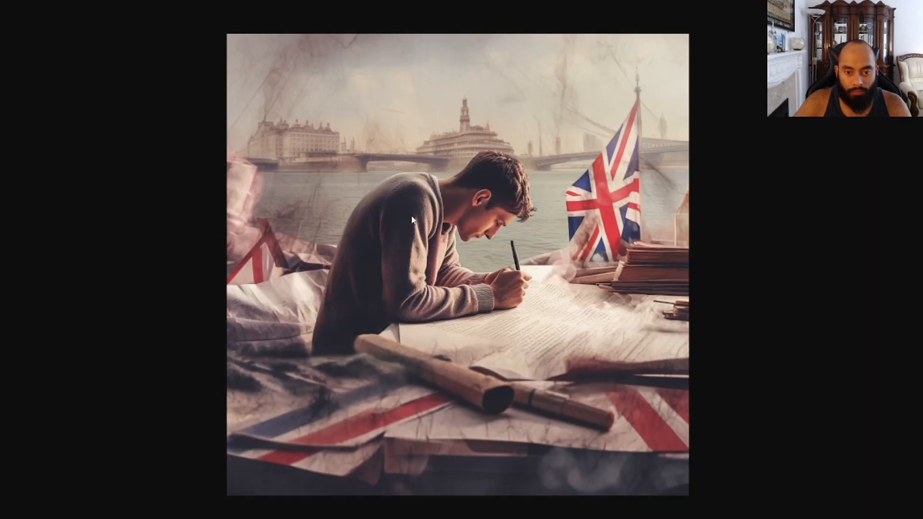
right_click(411, 220)
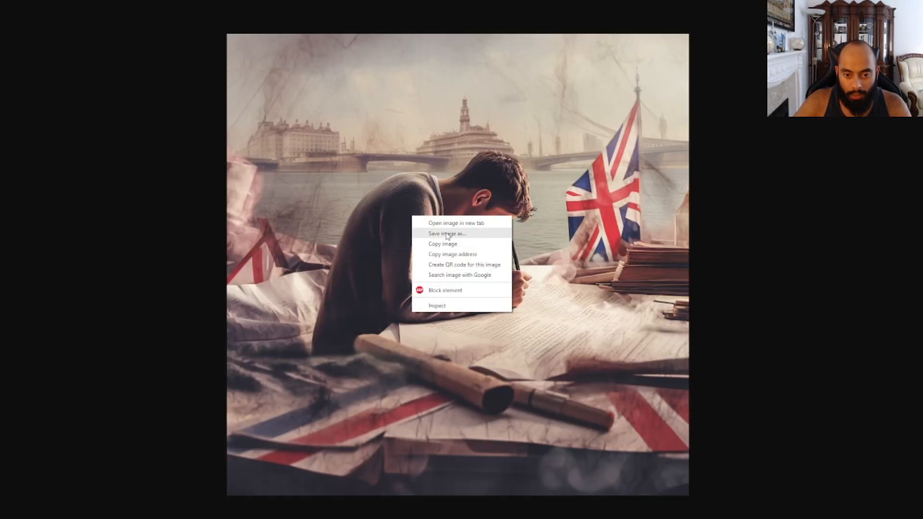
click(446, 234)
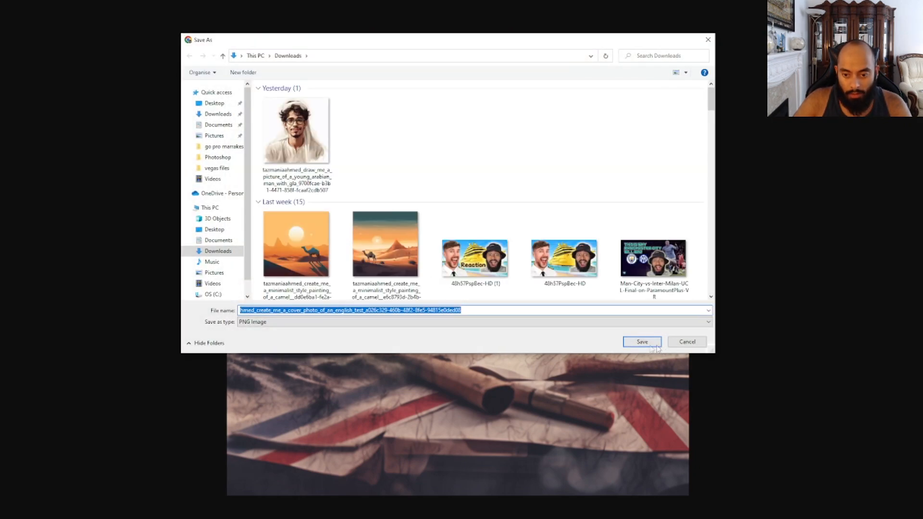
click(644, 343)
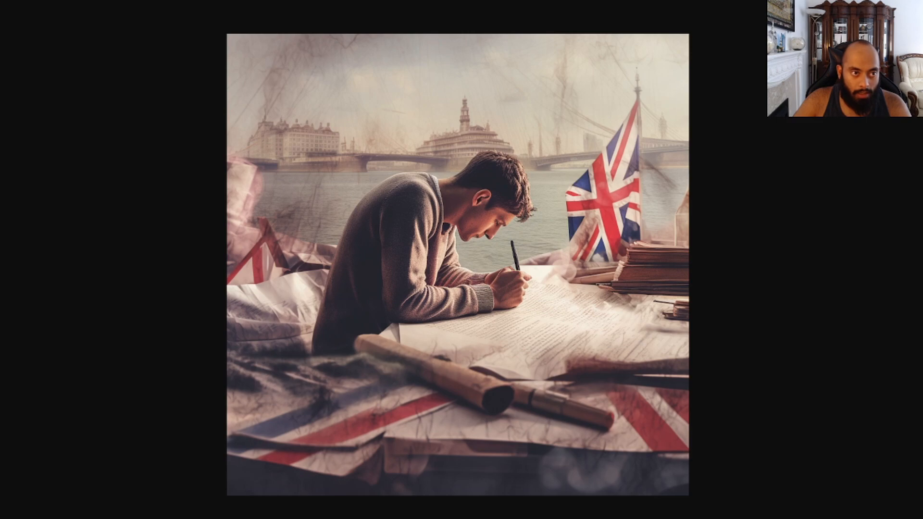
Step: Upload the newest cover photo from Downloads as the Udemy course image and crop it to the upper part with the student, flag and skyline
key(ctrl+Tab)
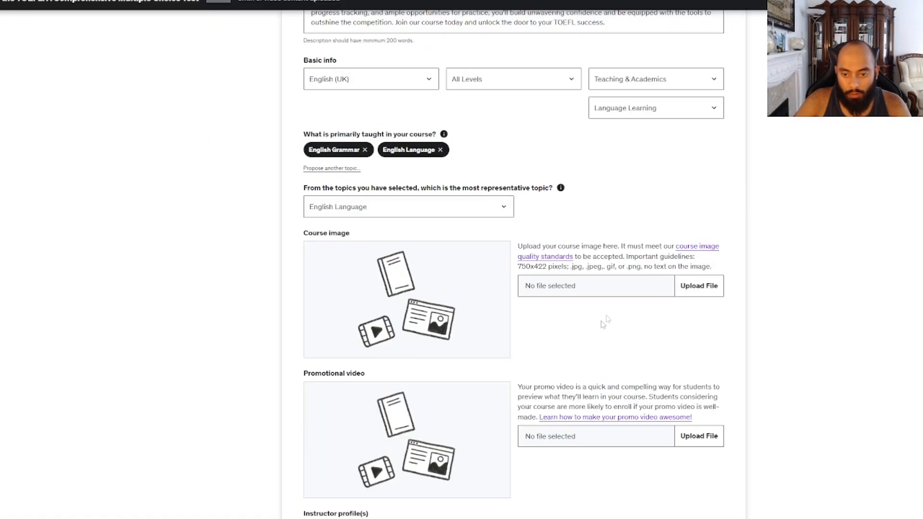
click(694, 294)
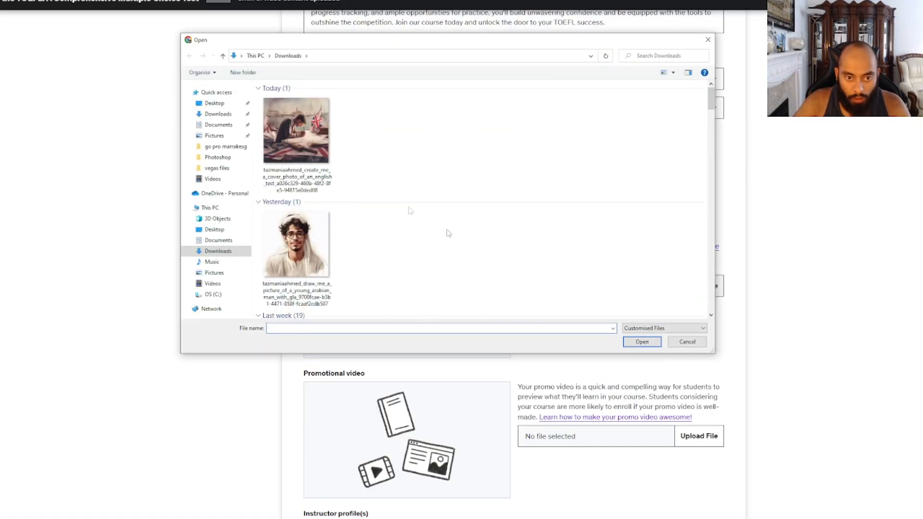
click(301, 144)
double_click(302, 144)
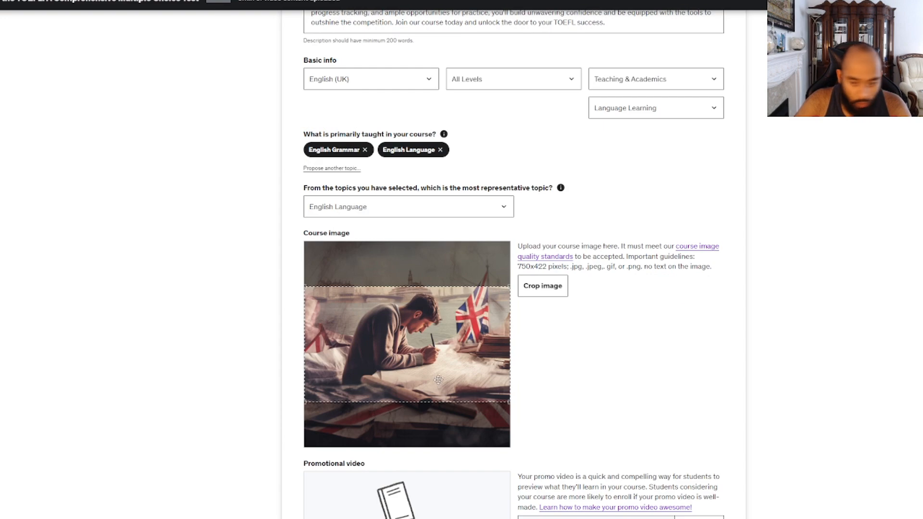
drag(439, 370, 440, 345)
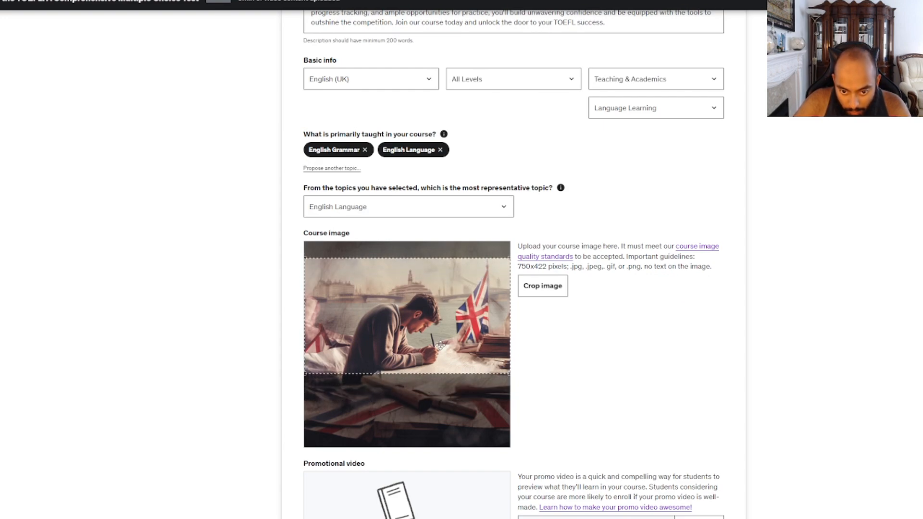
click(535, 288)
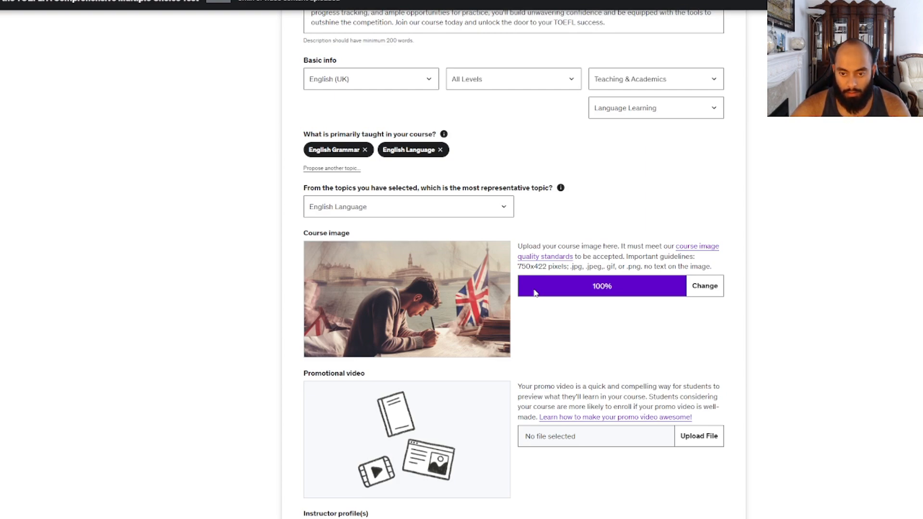
Step: Review the rest of the course landing page and the 25 harder TOEFL questions in the ChatGPT conversation
scroll(601, 335, down, 5)
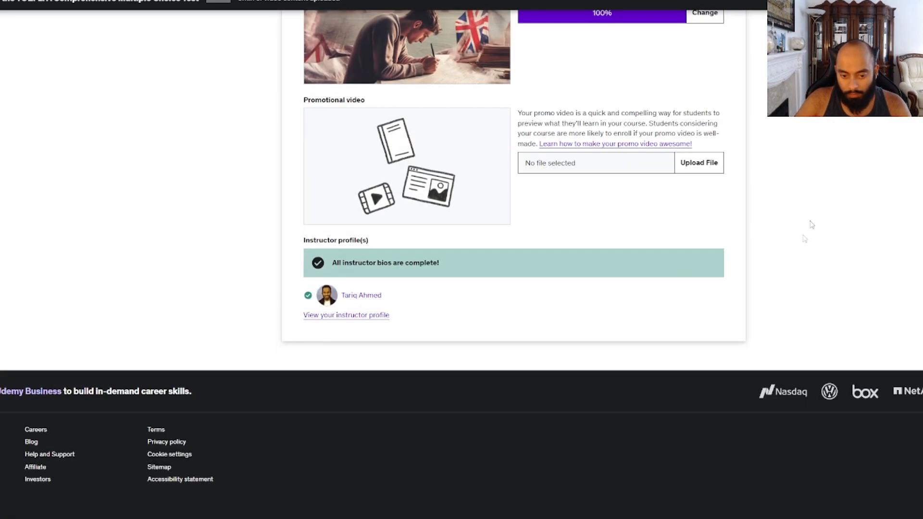
scroll(807, 236, up, 10)
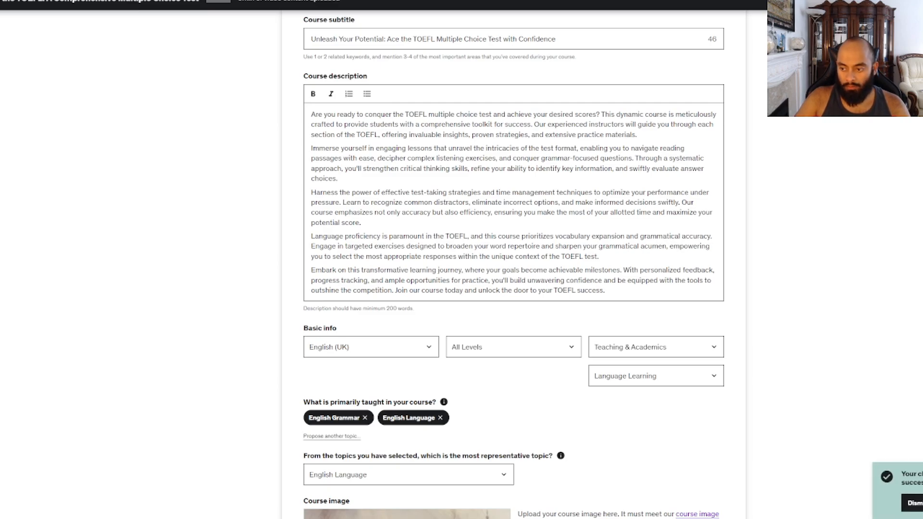
scroll(513, 259, up, 4)
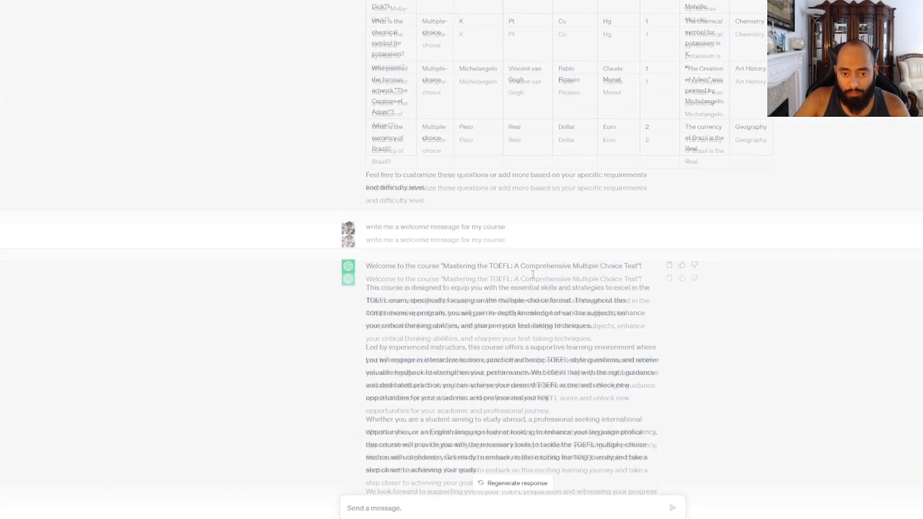
scroll(533, 274, up, 15)
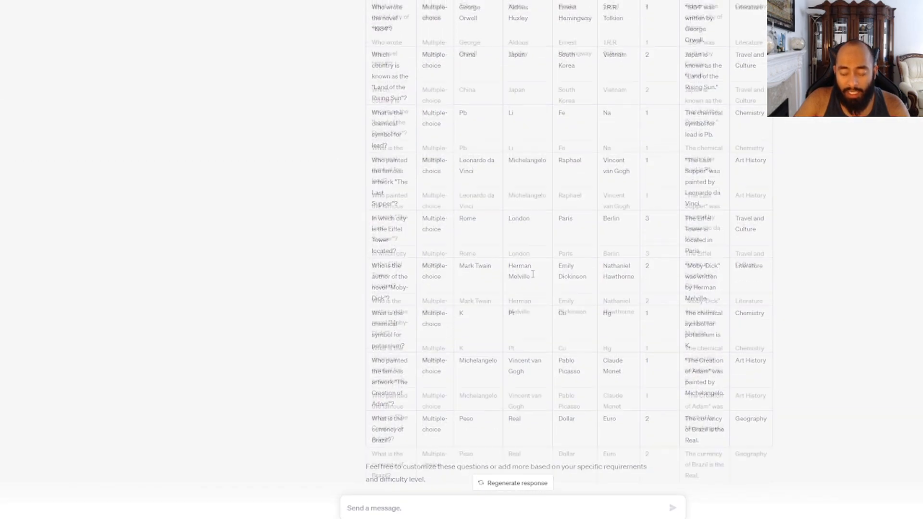
scroll(542, 280, up, 15)
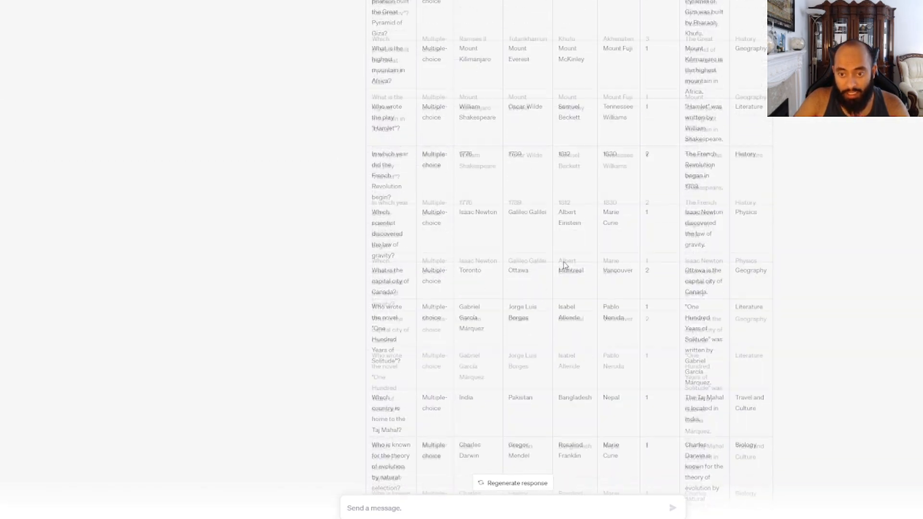
scroll(562, 272, down, 2)
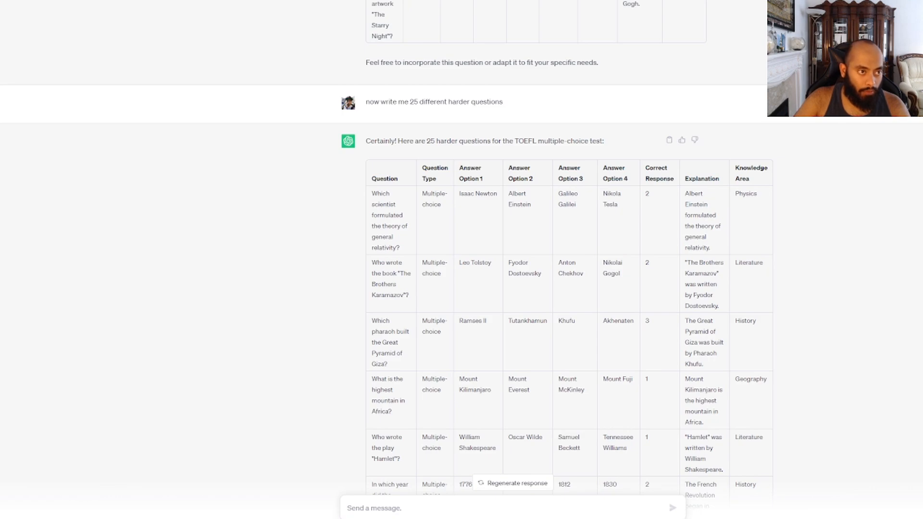
Step: Return to the Udemy course's Pricing page, select the £19.99 (tier 1) price tier in GBP and try to save it
key(ctrl+Tab)
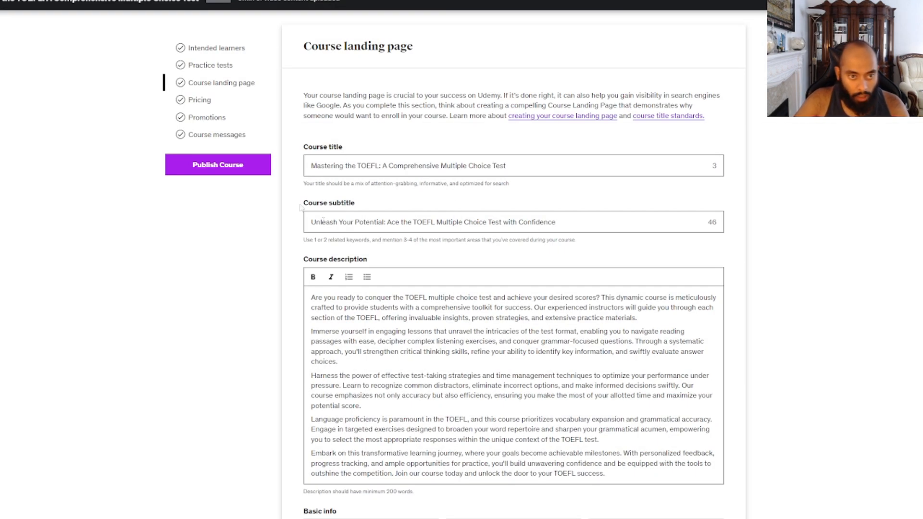
click(212, 101)
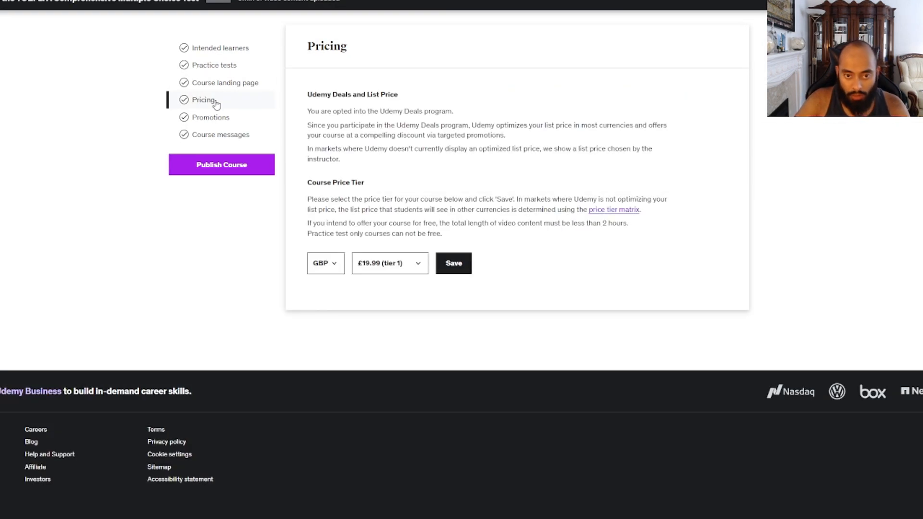
click(413, 262)
drag(422, 293, 421, 352)
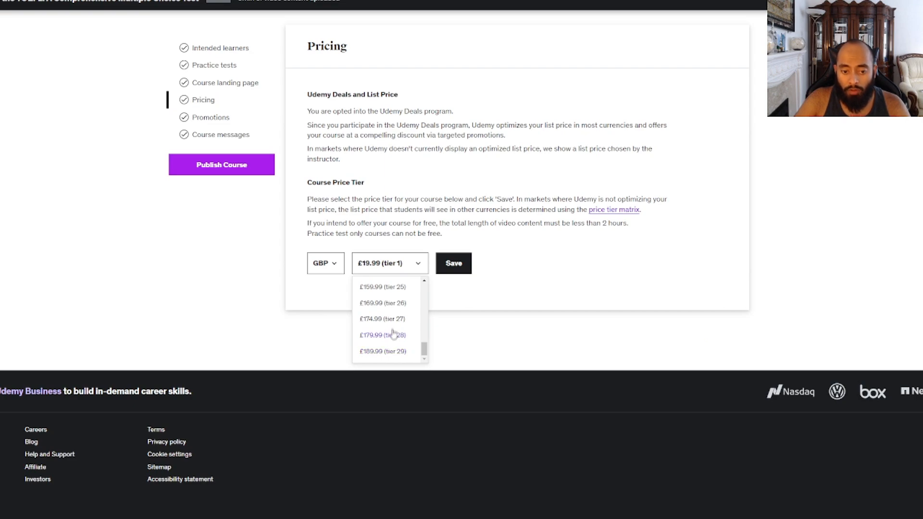
scroll(397, 325, up, 2)
scroll(397, 322, up, 6)
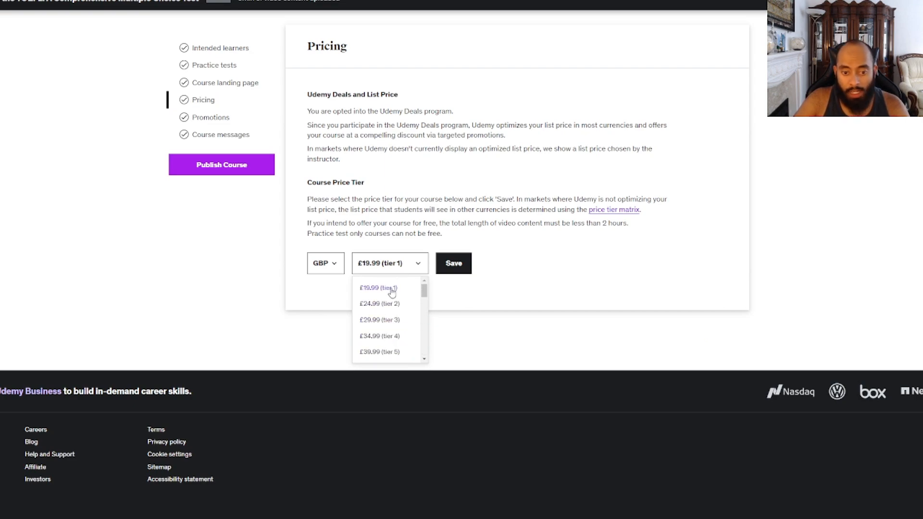
click(391, 291)
click(461, 271)
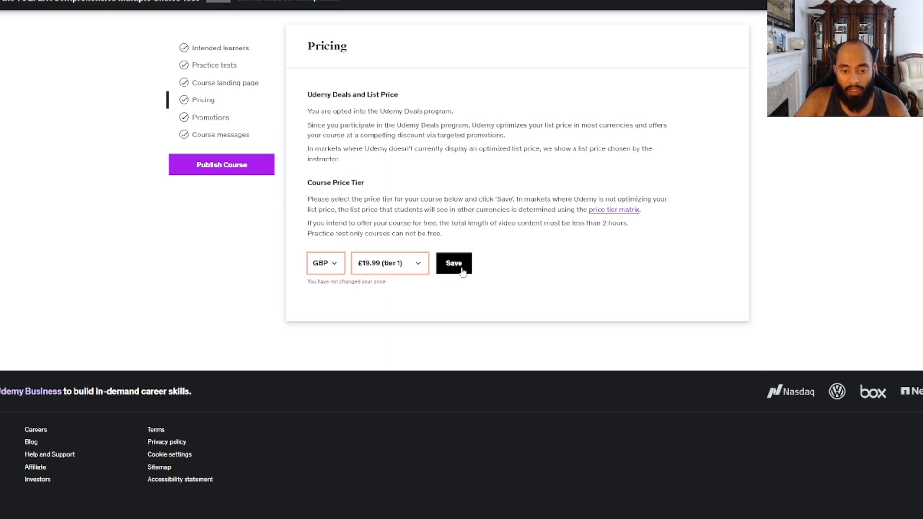
click(392, 272)
click(392, 272)
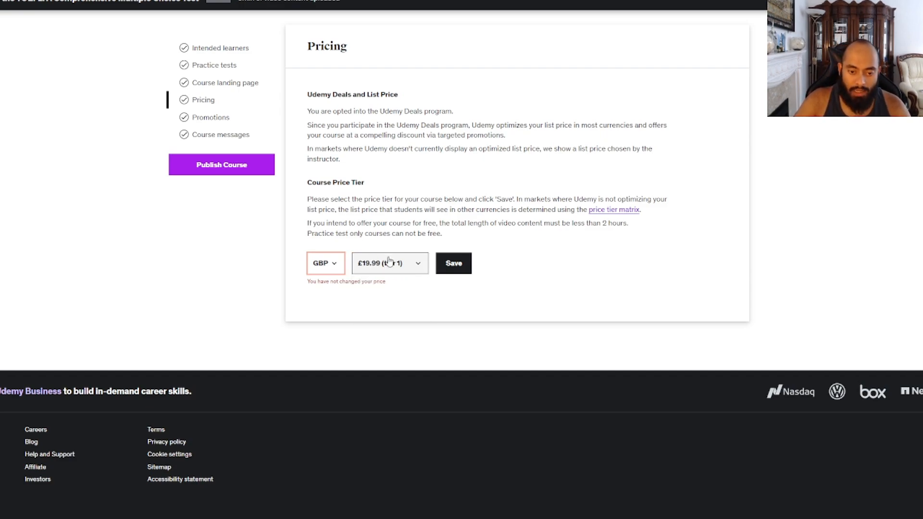
click(389, 262)
scroll(399, 322, down, 8)
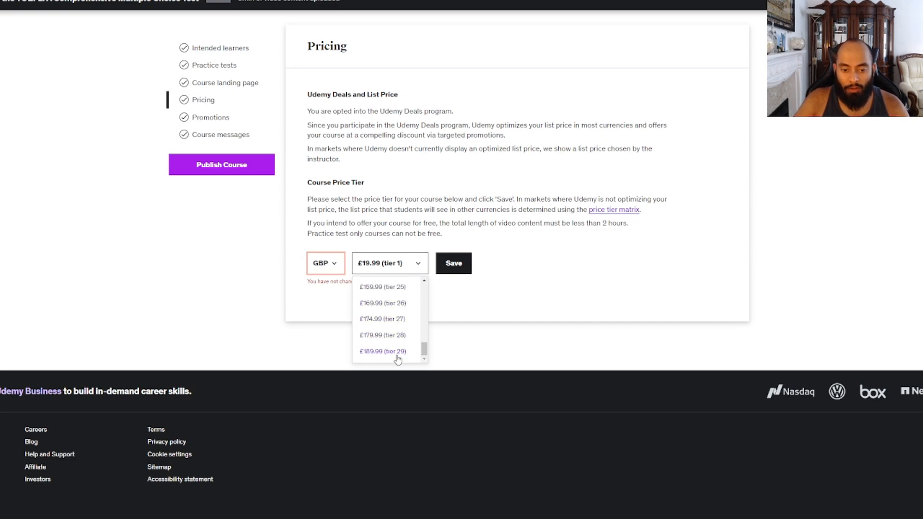
click(545, 276)
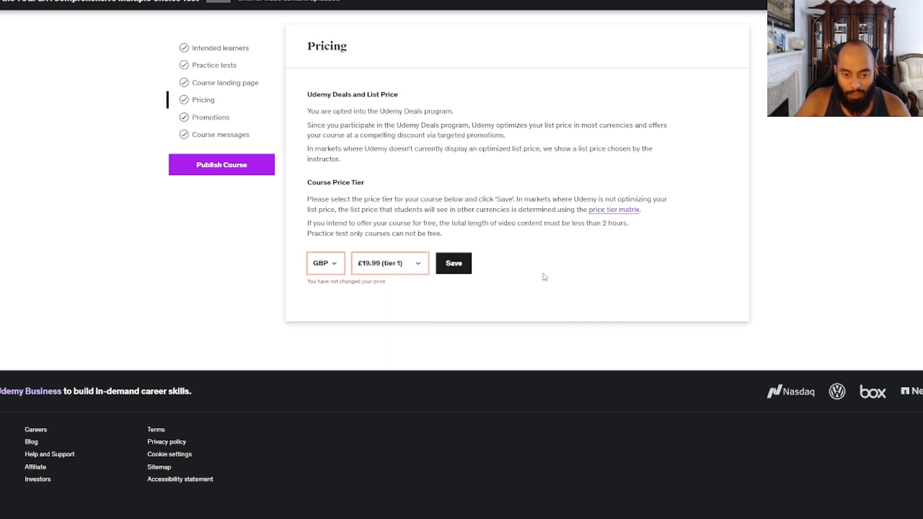
Step: Look over the Promotions and Course messages pages and open the Intended learners page
click(241, 124)
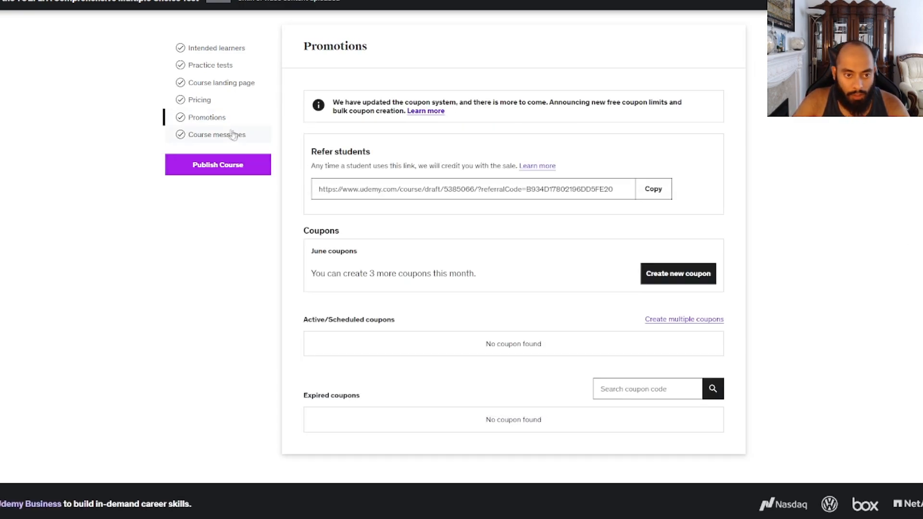
click(230, 134)
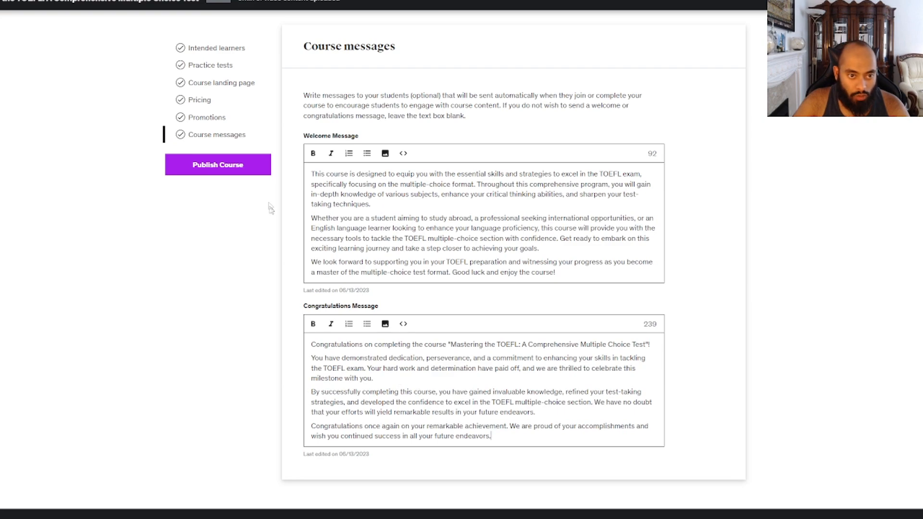
click(220, 50)
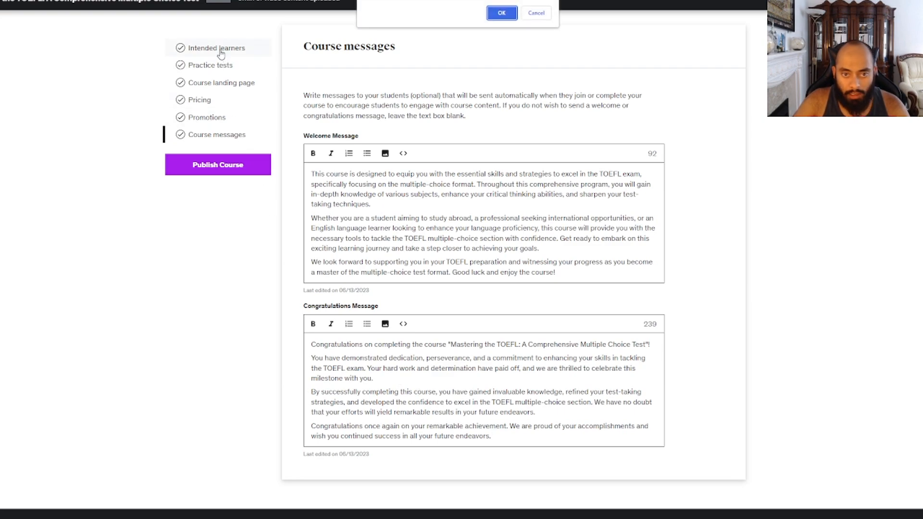
click(537, 11)
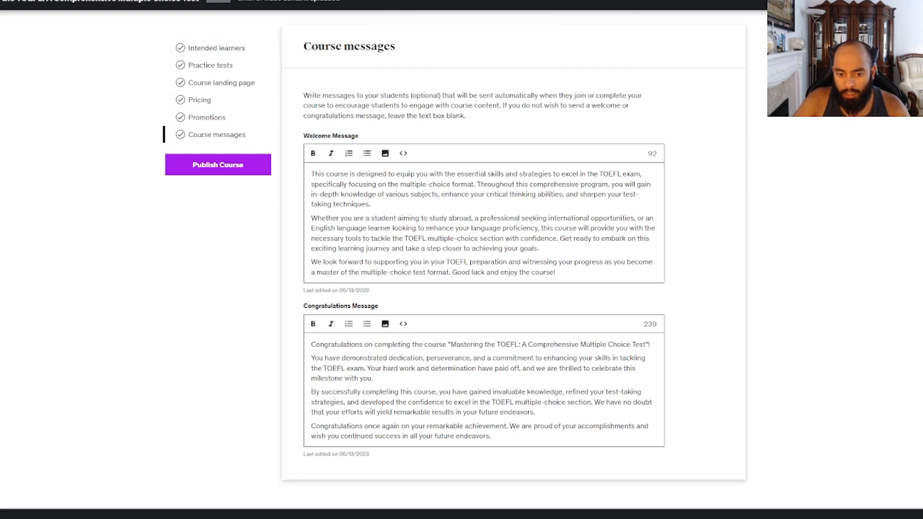
click(246, 49)
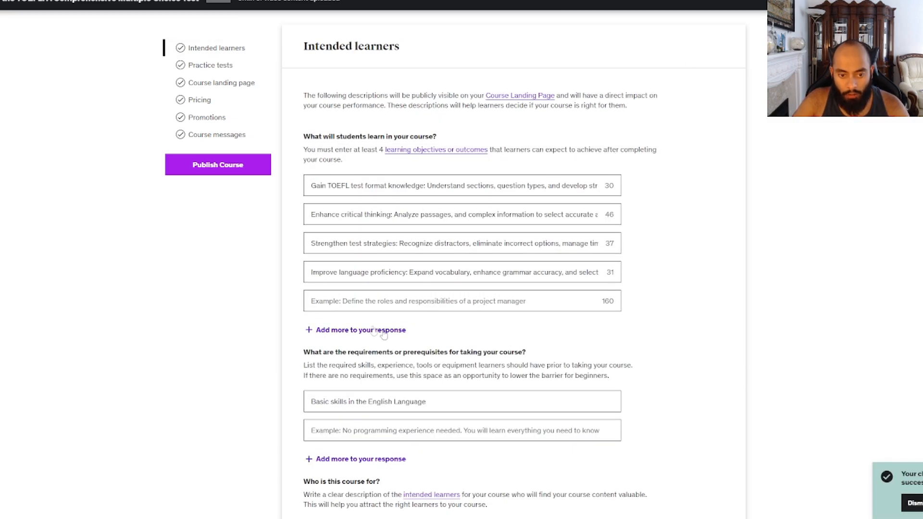
Step: Add "Prior general knowledge skills" as the second requirement for taking the course
scroll(395, 240, down, 3)
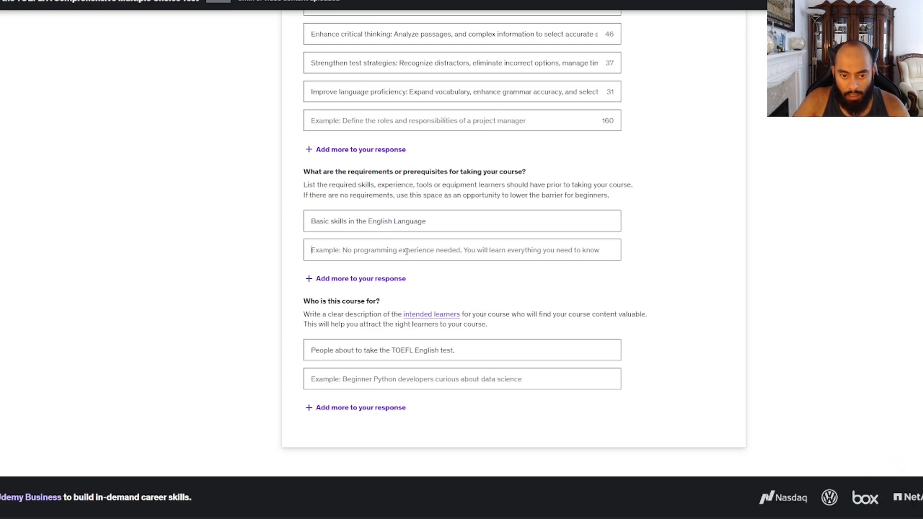
click(405, 249)
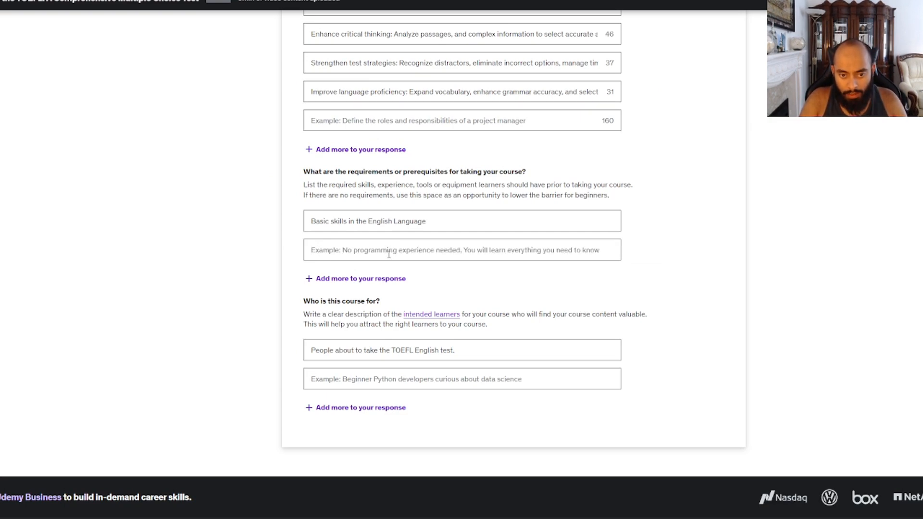
text(Prior k)
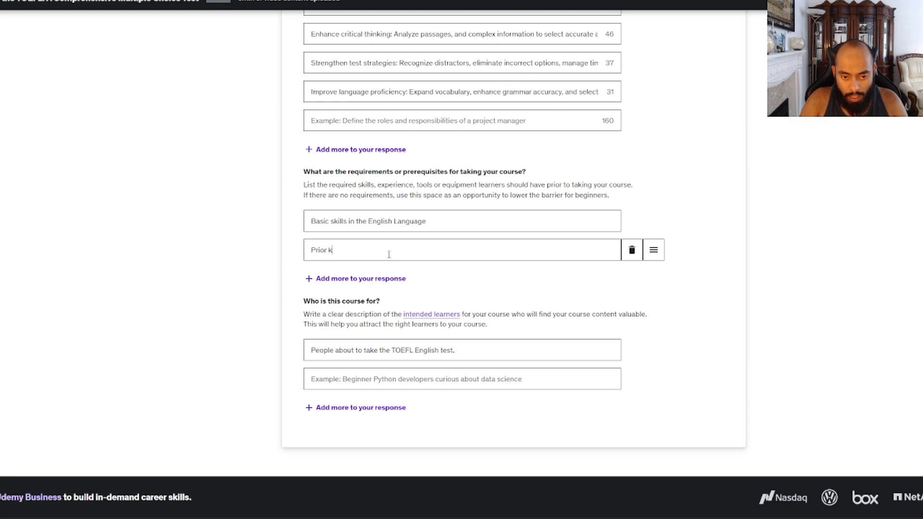
text(noleldge)
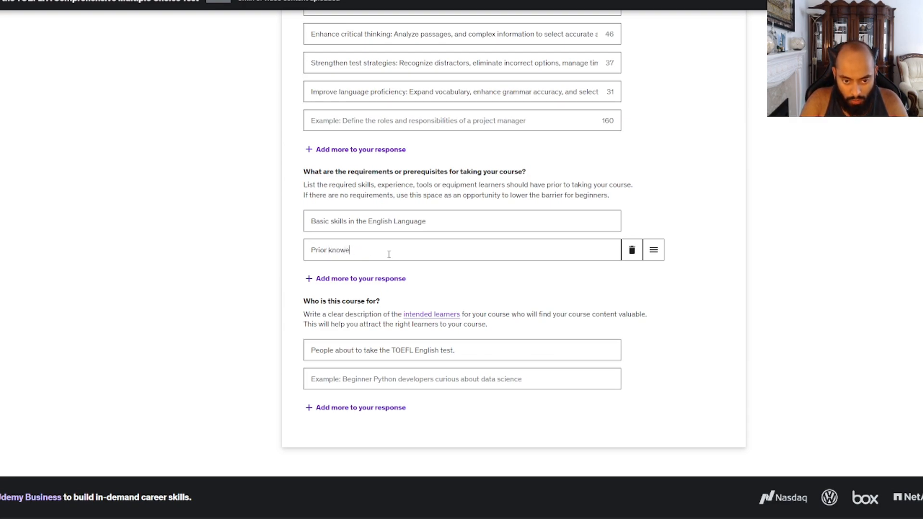
key(BackSpace)
text(ledge)
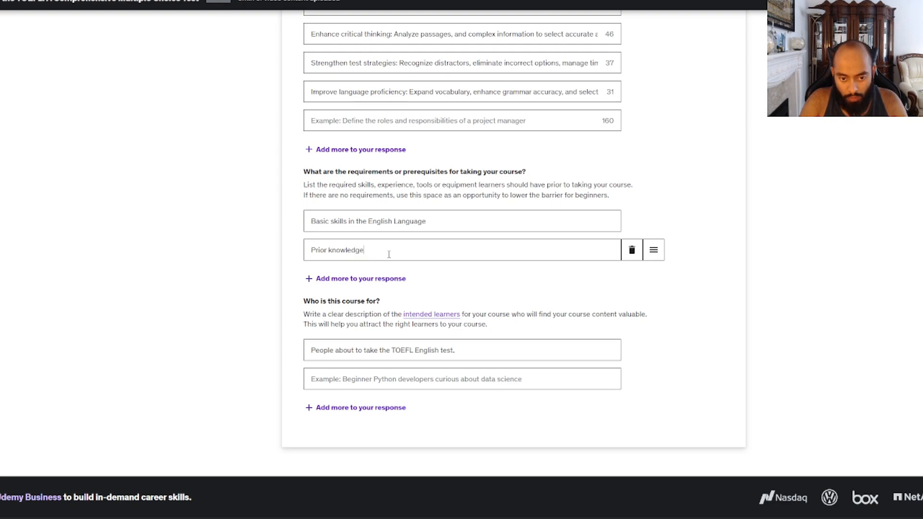
key(BackSpace)
key(BackSpace)
key(BackSpace)
key(BackSpace)
key(BackSpace)
key(BackSpace)
key(BackSpace)
key(BackSpace)
key(BackSpace)
text(gener)
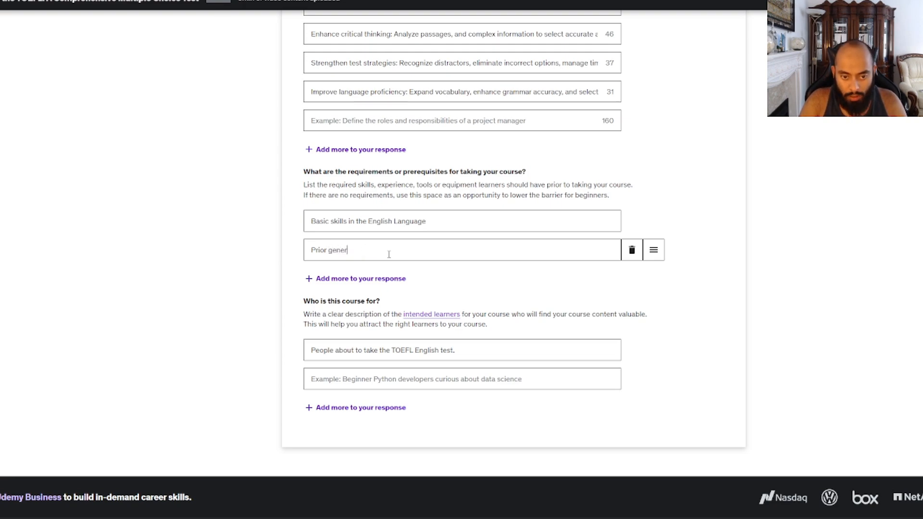
text(al knowle)
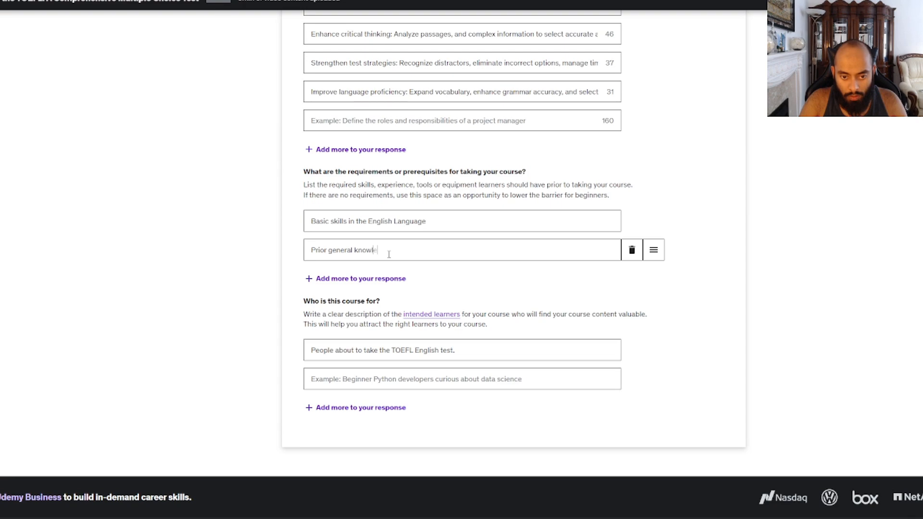
text(dge skills)
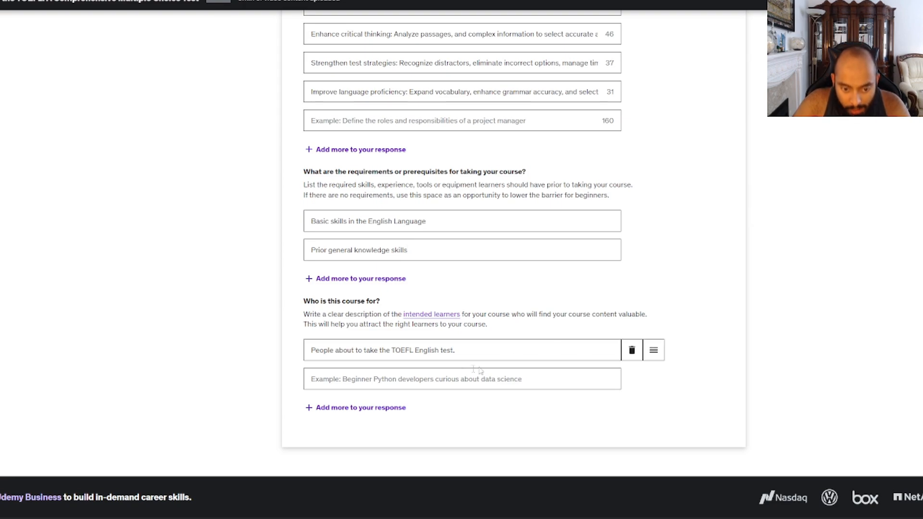
Step: Add "Testing general knowledge" and "English language practice" as the second and third answers to "Who is this course for?"
click(447, 379)
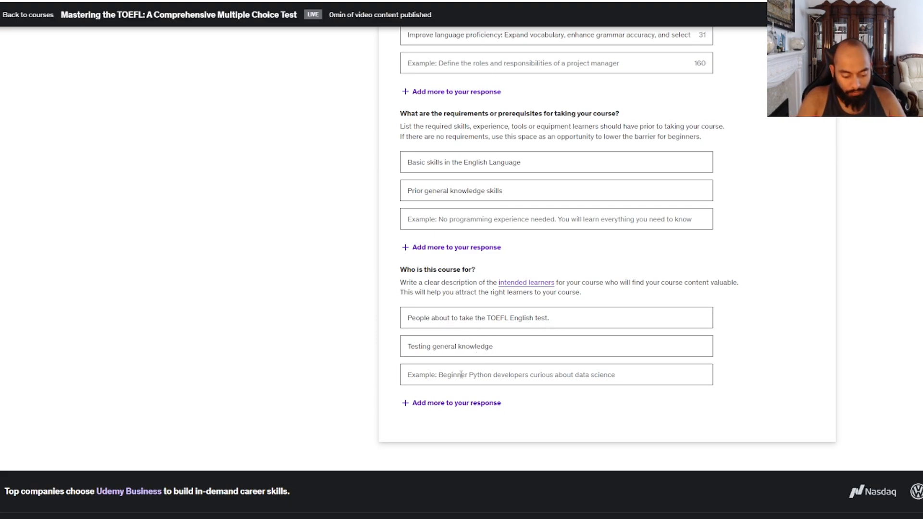
text(English )
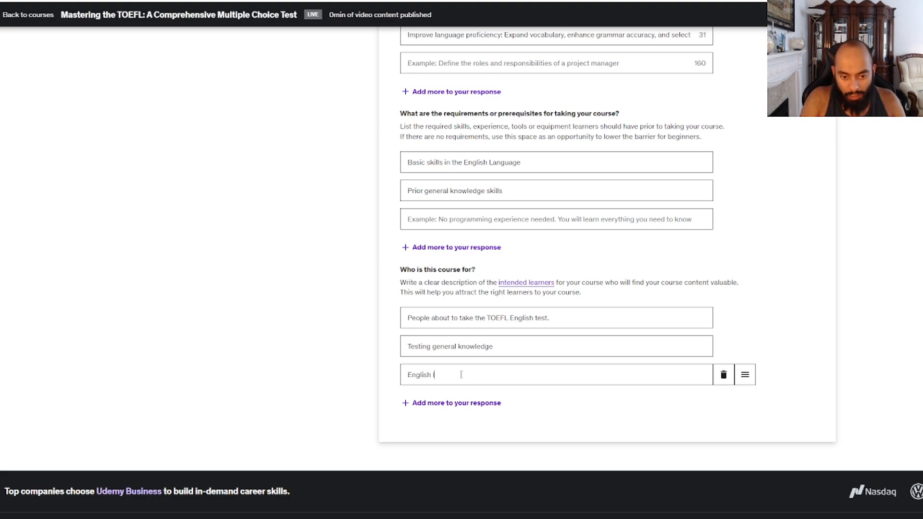
text(language prac)
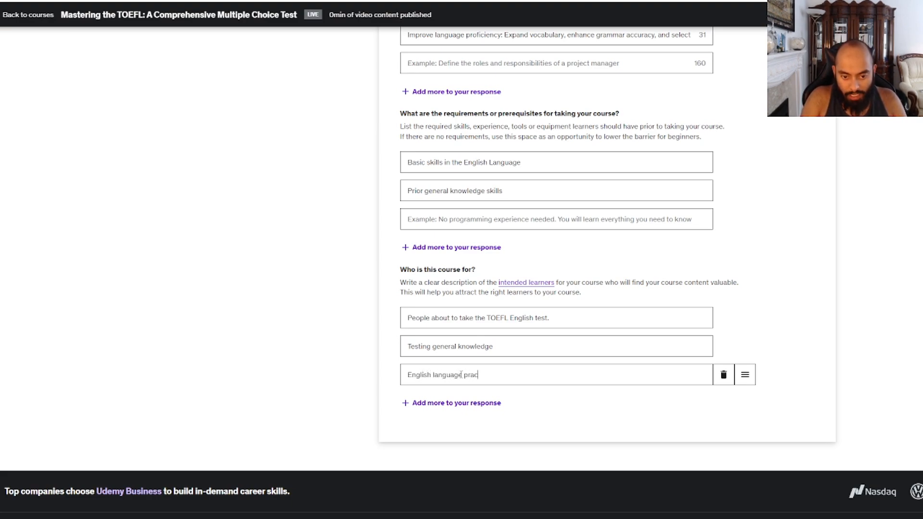
text(tice)
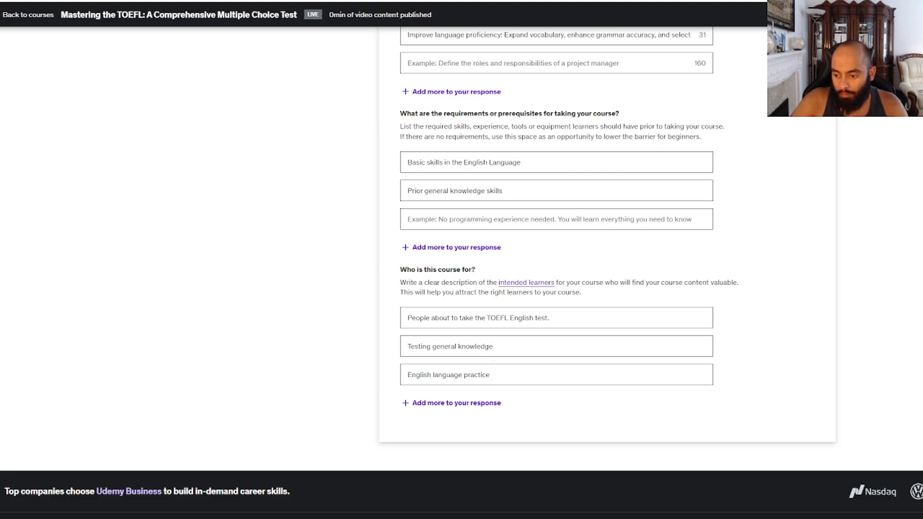
scroll(721, 301, up, 5)
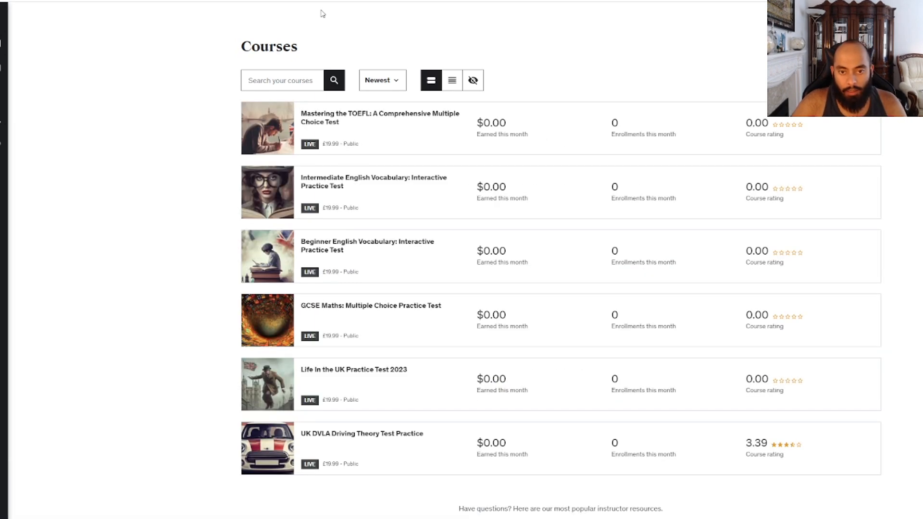
Step: Look over the earnings, enrollments and ratings in the instructor course list and open the Performance overview for all courses
mouse_move(587, 123)
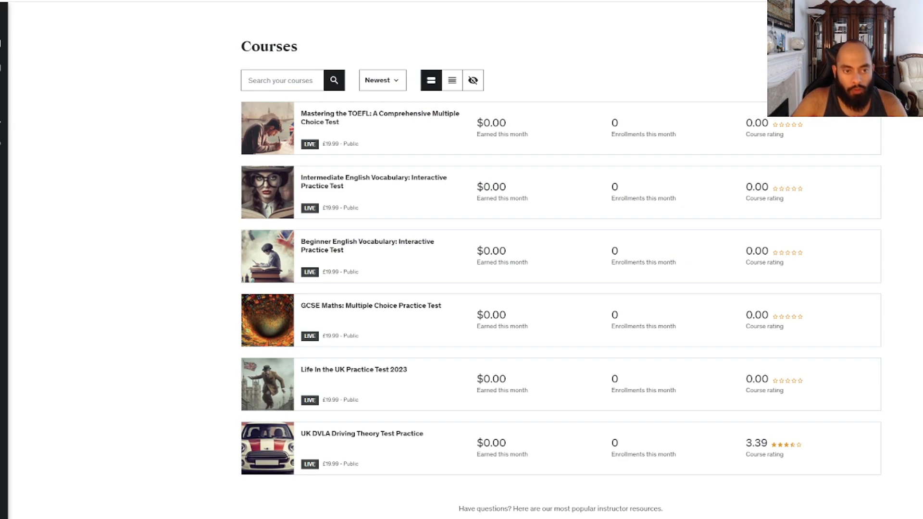
mouse_move(826, 212)
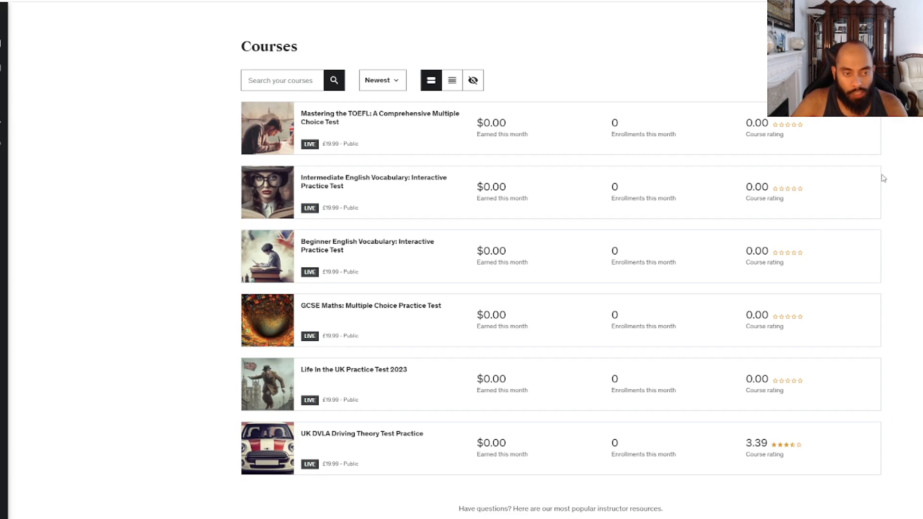
mouse_move(881, 186)
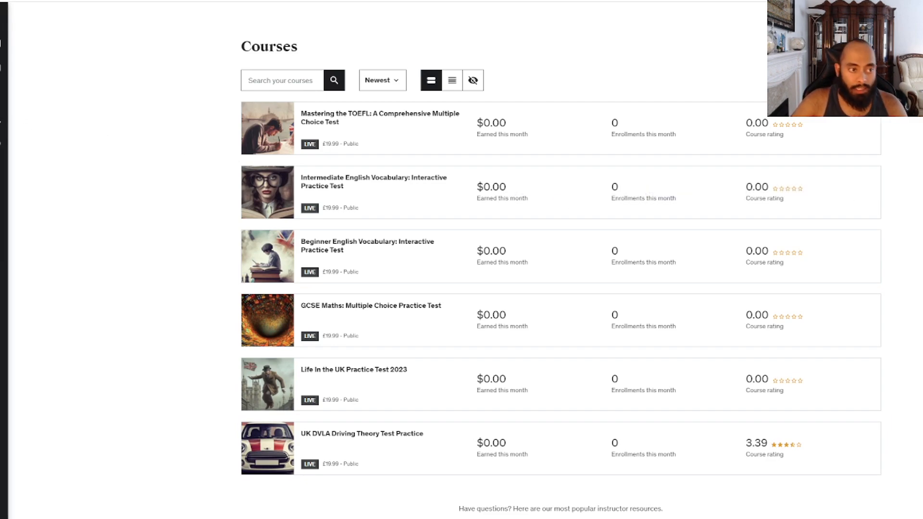
mouse_move(32, 98)
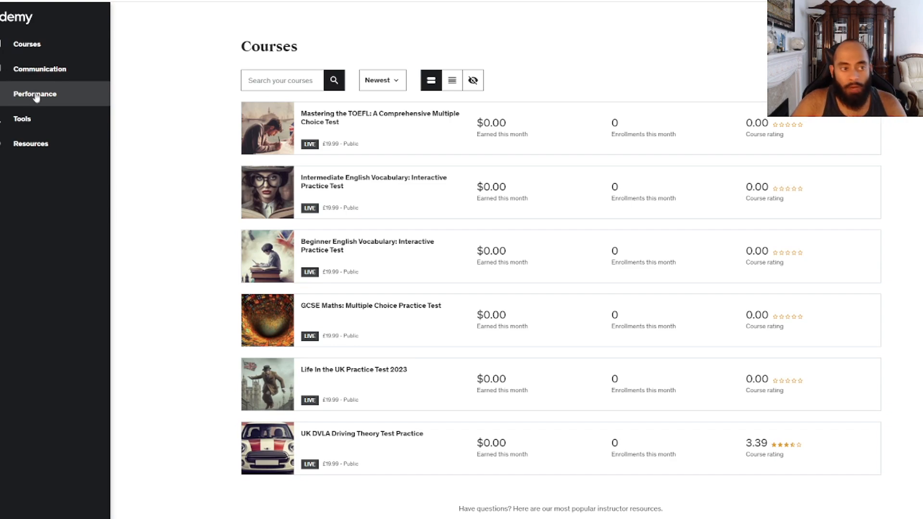
click(40, 98)
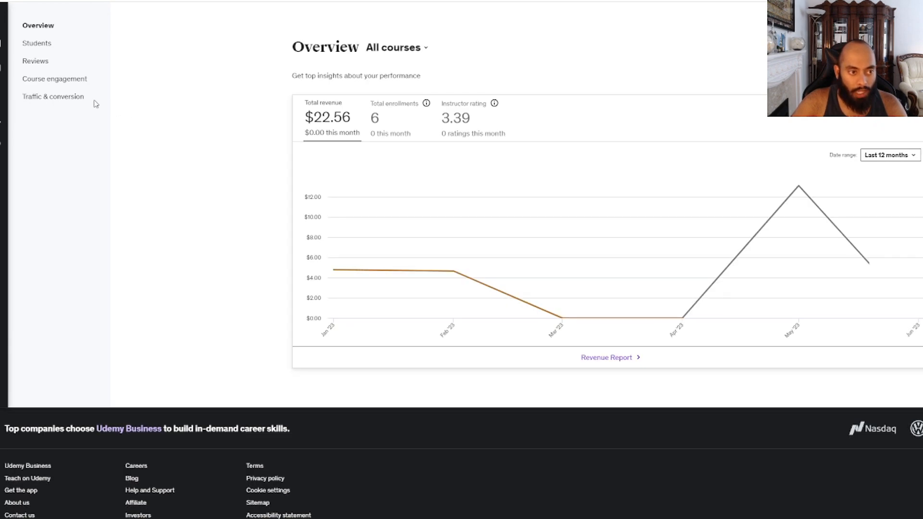
Step: Open the Traffic & conversion report for all courses and choose a date range to examine landing page visitors and conversion rates
click(50, 97)
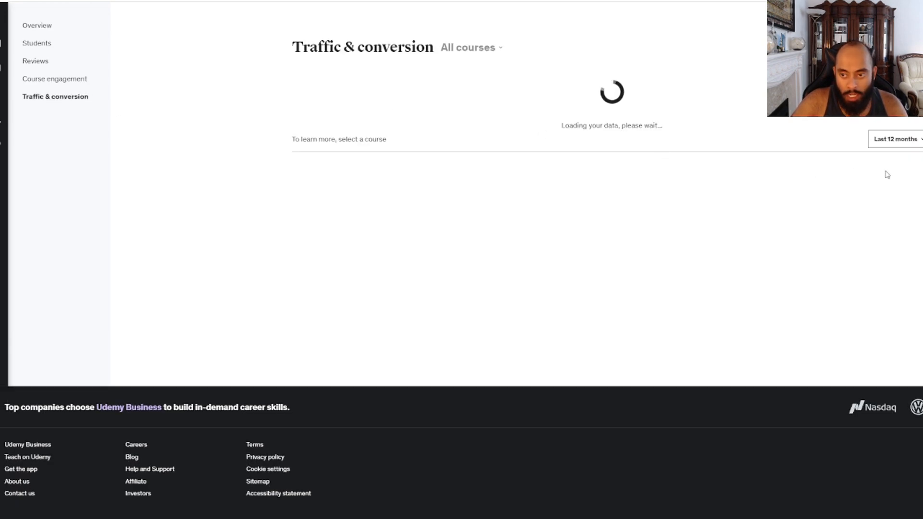
click(902, 80)
click(896, 99)
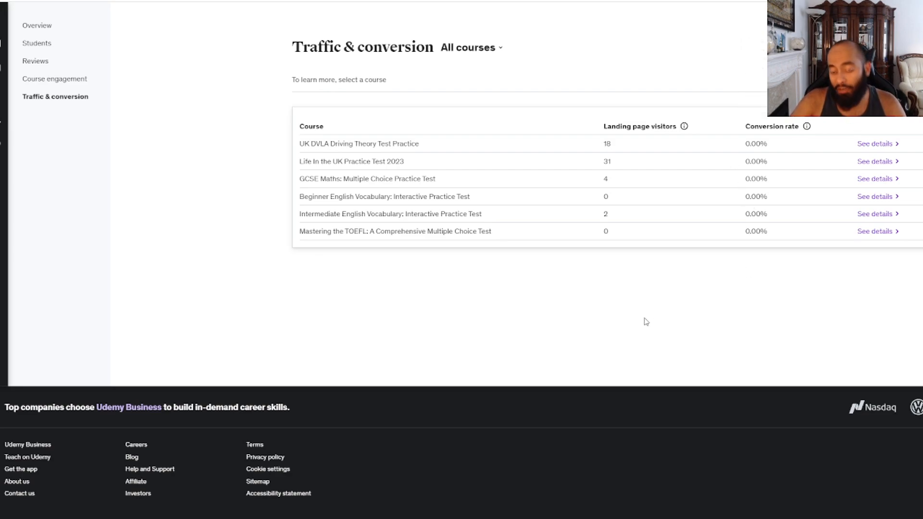
Step: Return to the Performance overview for all courses, then switch to the ChatGPT conversation with the 25 harder TOEFL questions
mouse_move(4, 144)
click(34, 94)
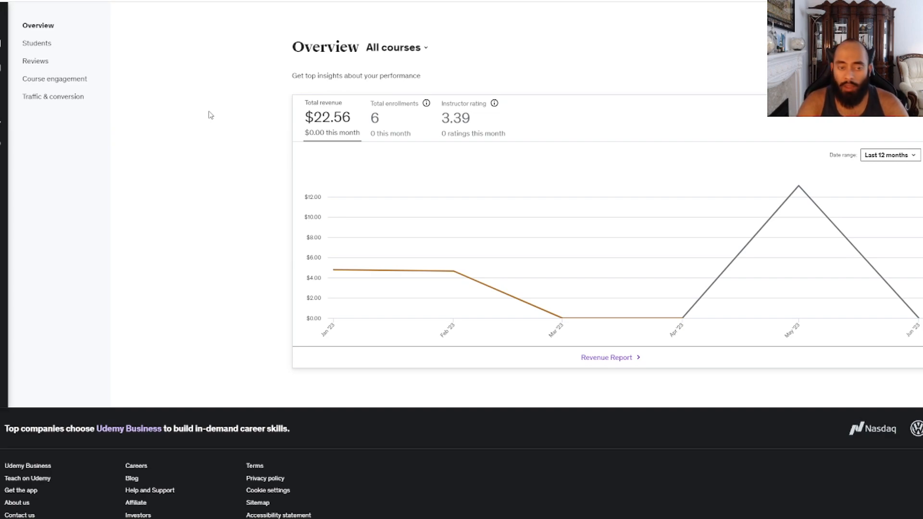
click(169, 0)
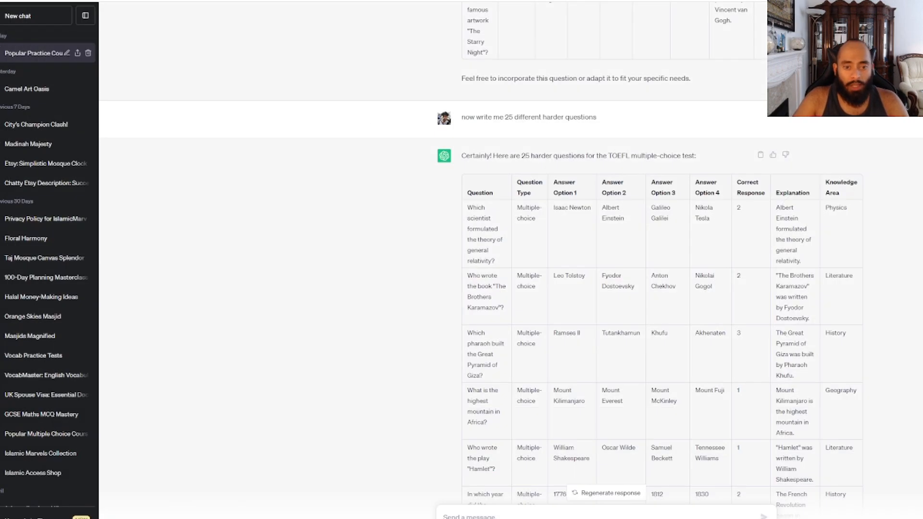